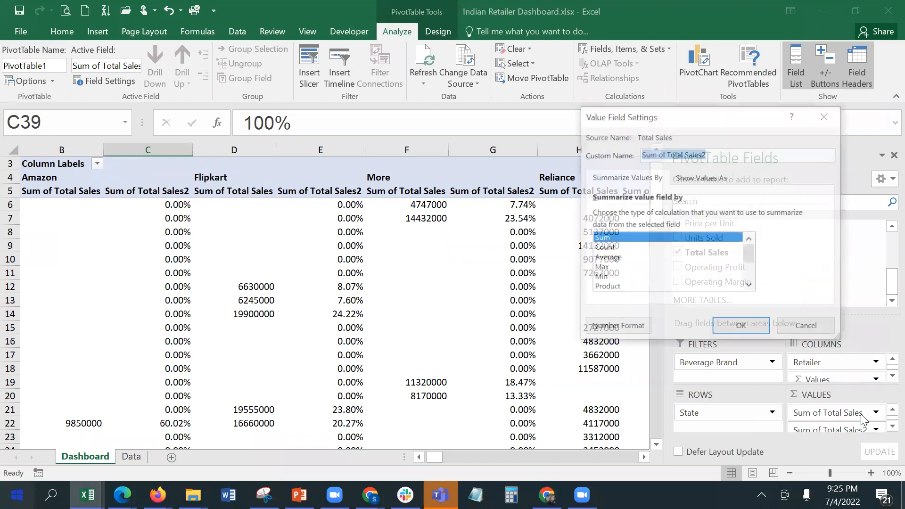
Set the Sum of Total Sales2 value field to show values as % of Grand Total
click(712, 180)
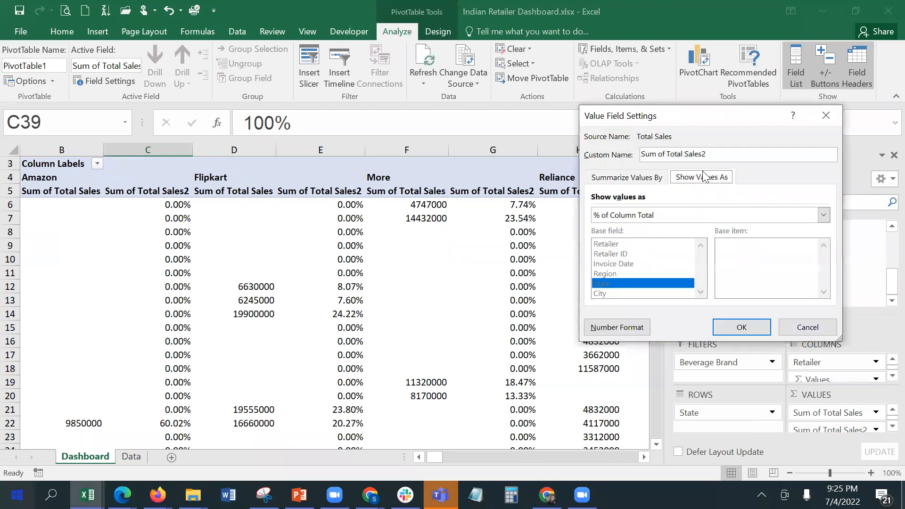
click(693, 217)
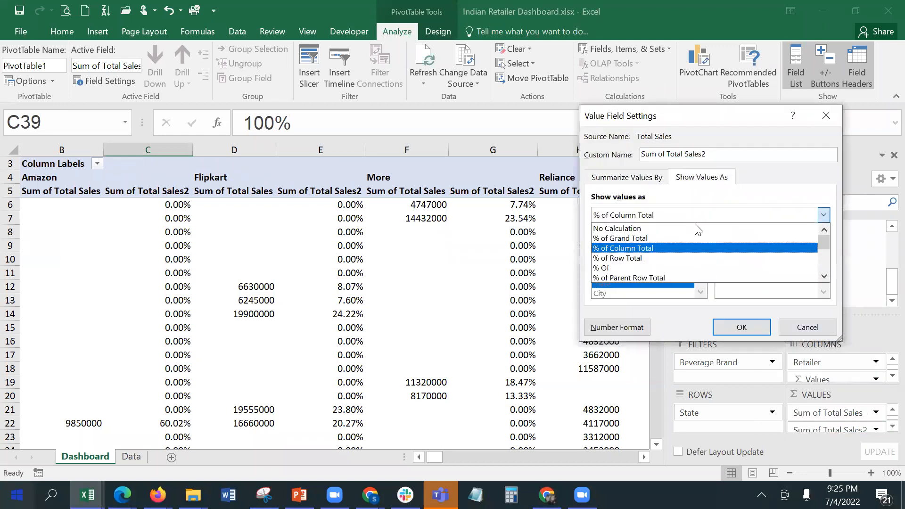
click(694, 234)
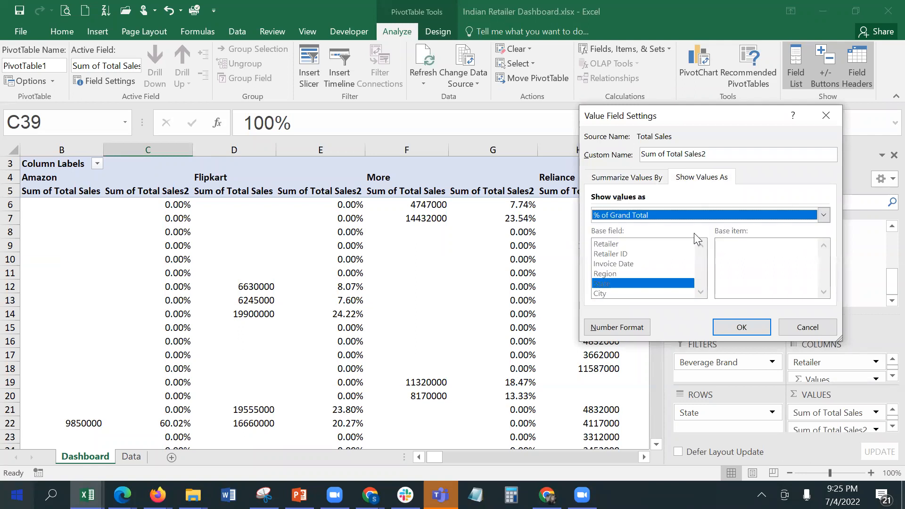
click(742, 327)
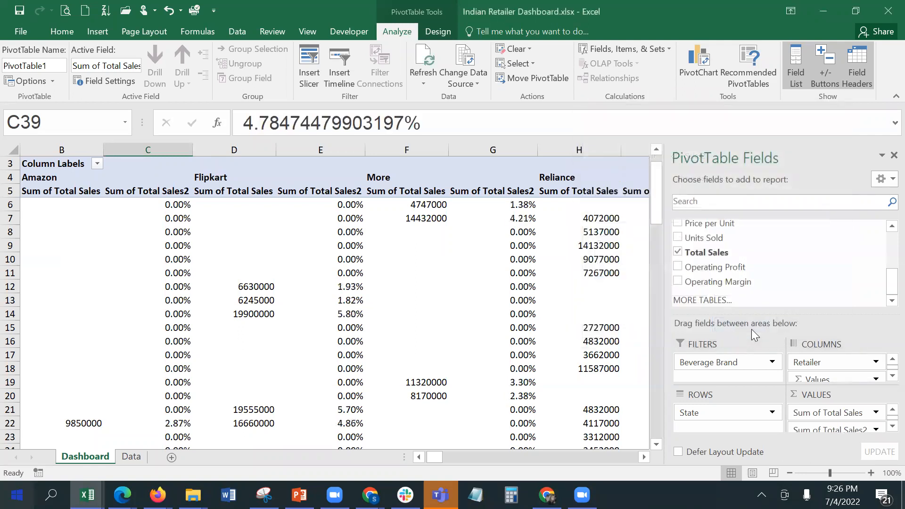
Examine the grand-total percentages across all retailer columns, the row totals and the Grand Total row of the pivot table
scroll(517, 289, down, 2)
scroll(518, 291, up, 2)
drag(436, 456, 389, 468)
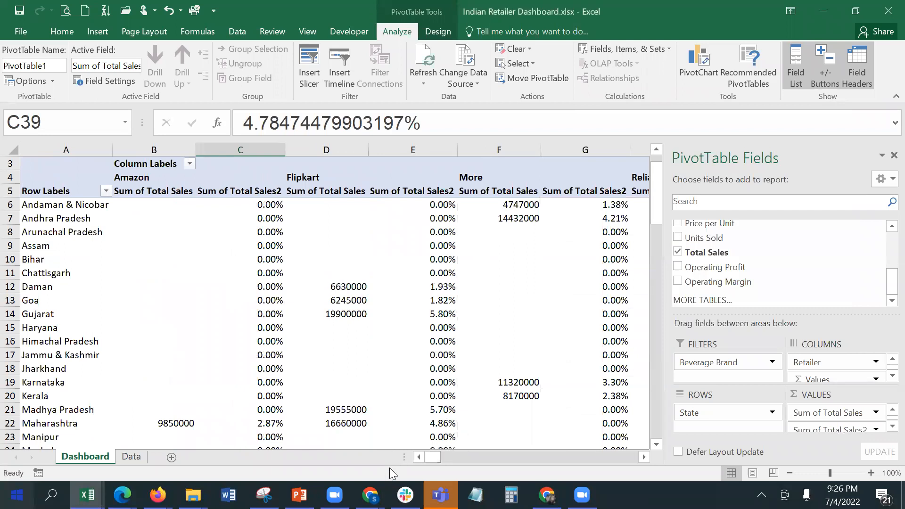
click(611, 208)
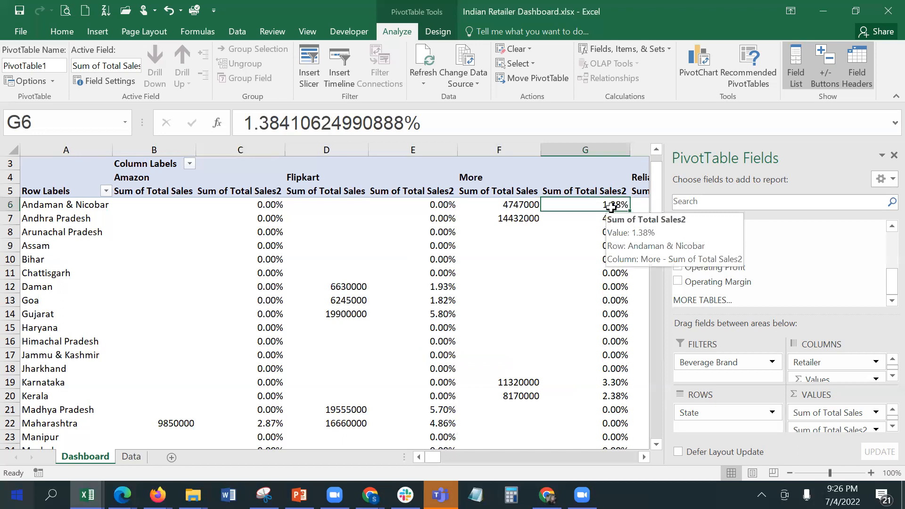
click(644, 457)
click(644, 457)
click(644, 457)
click(644, 457)
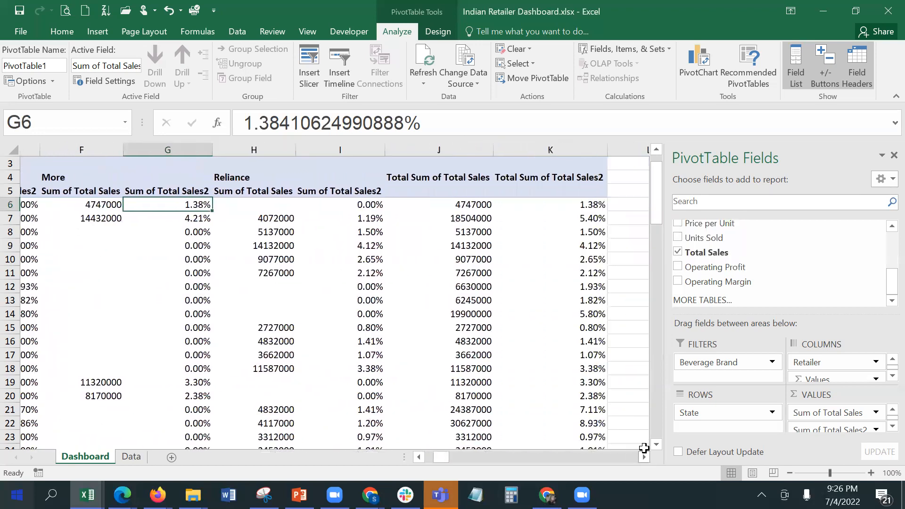
click(469, 218)
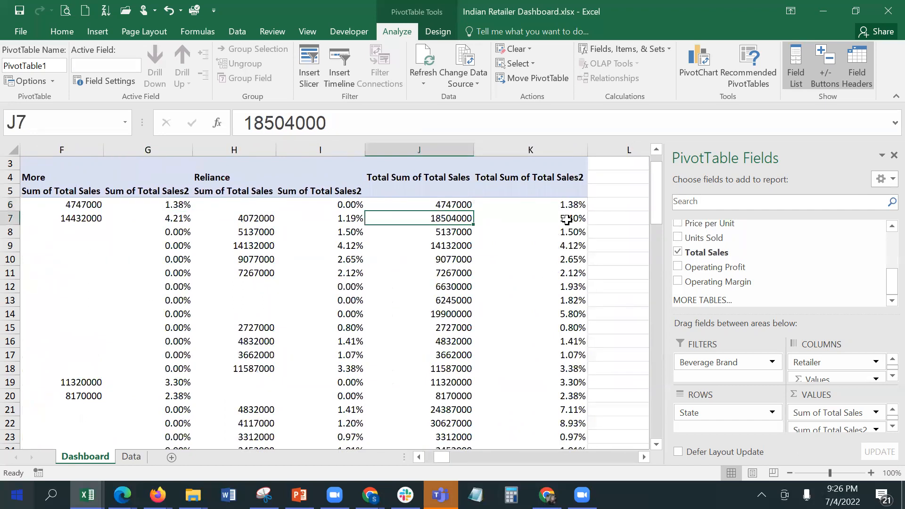
click(569, 220)
scroll(561, 367, down, 5)
scroll(561, 367, down, 5)
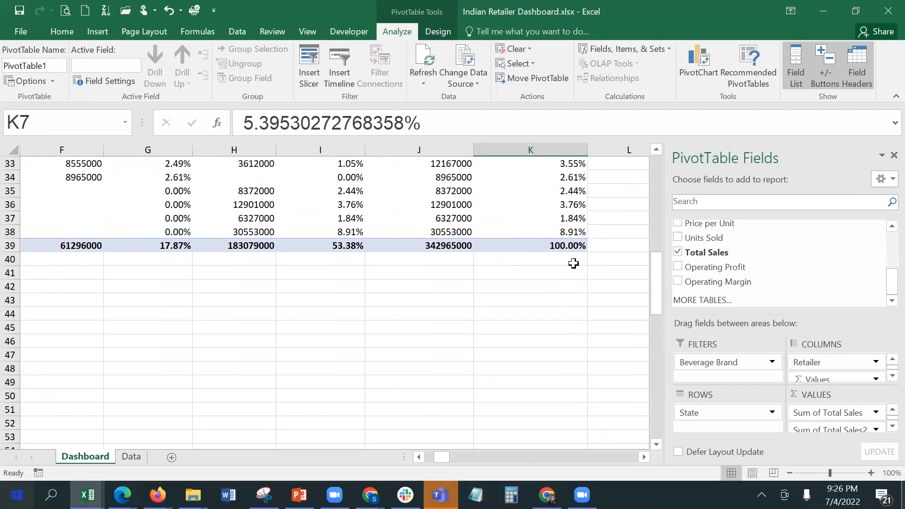
click(657, 186)
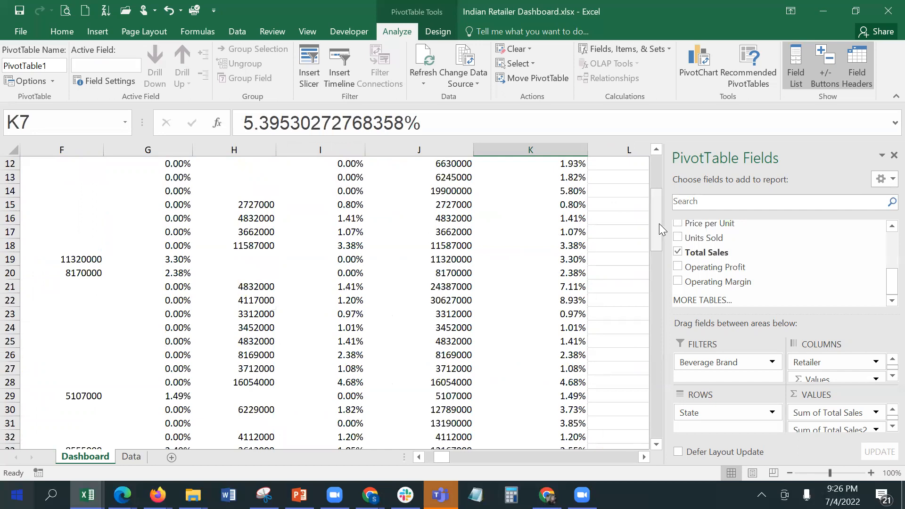
click(658, 172)
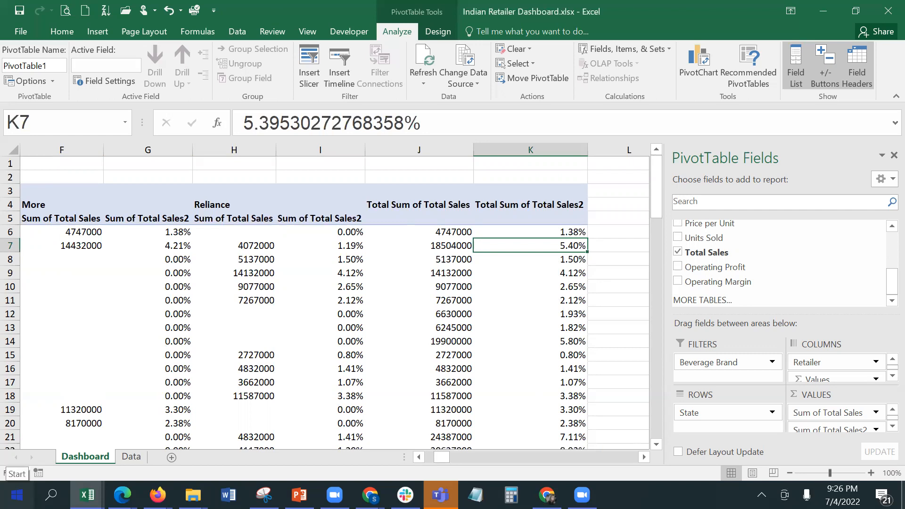
Move the Retailer field from the pivot table's columns to its rows and remove the State field
drag(444, 457, 412, 459)
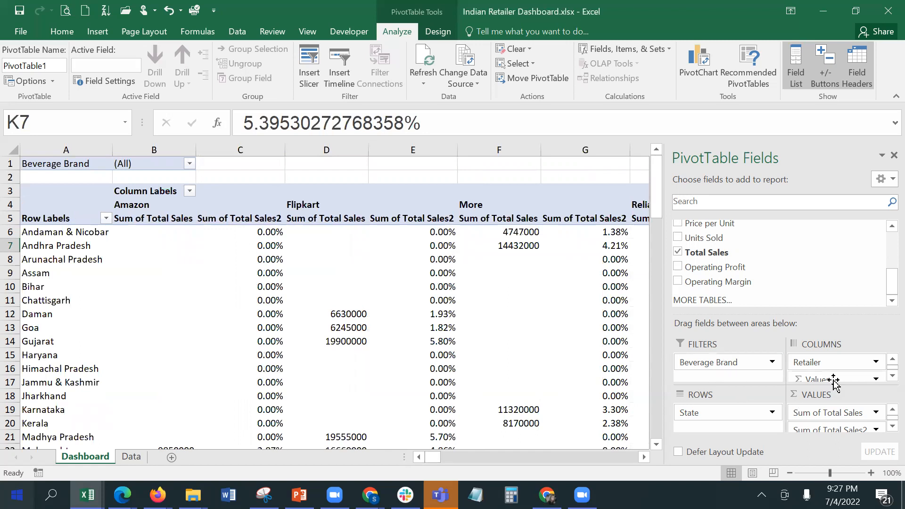
drag(837, 363, 757, 415)
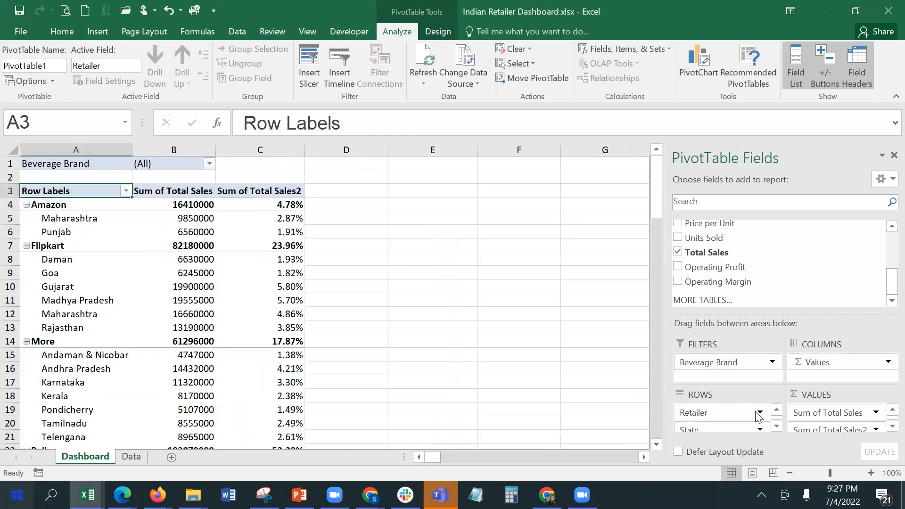
click(761, 429)
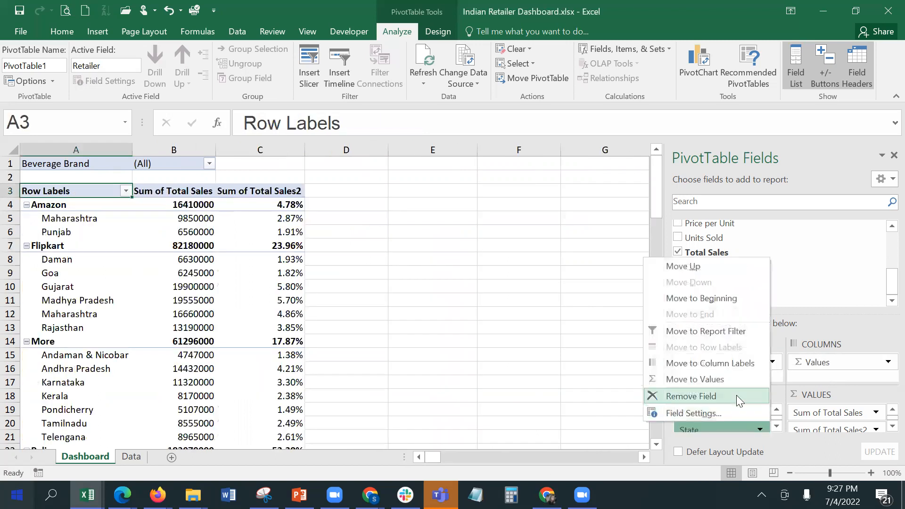
click(687, 397)
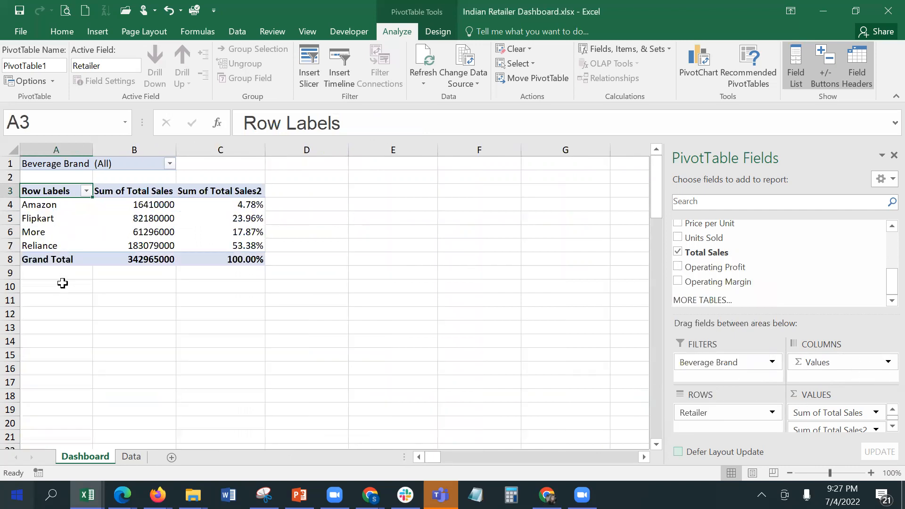
Review each retailer's total sales and its percentage share of the grand total in the condensed pivot table
click(250, 205)
click(228, 315)
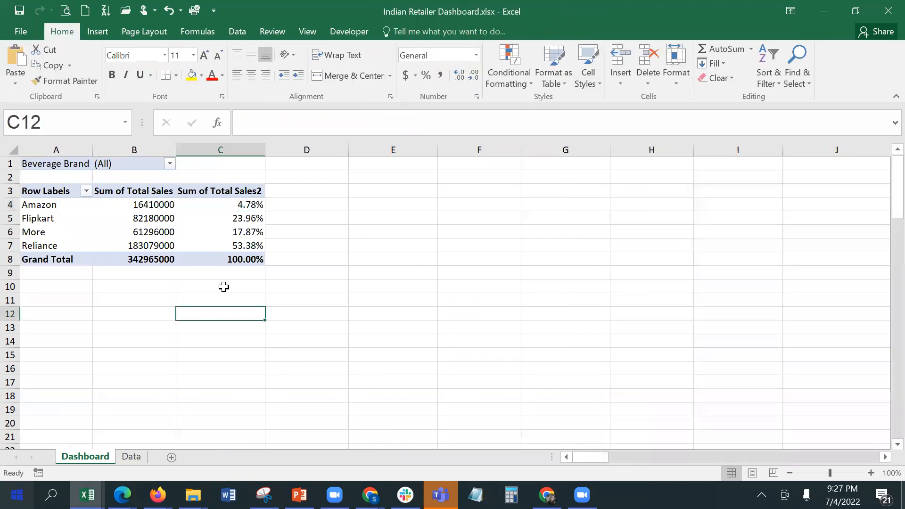
key(Up)
key(Up)
click(233, 220)
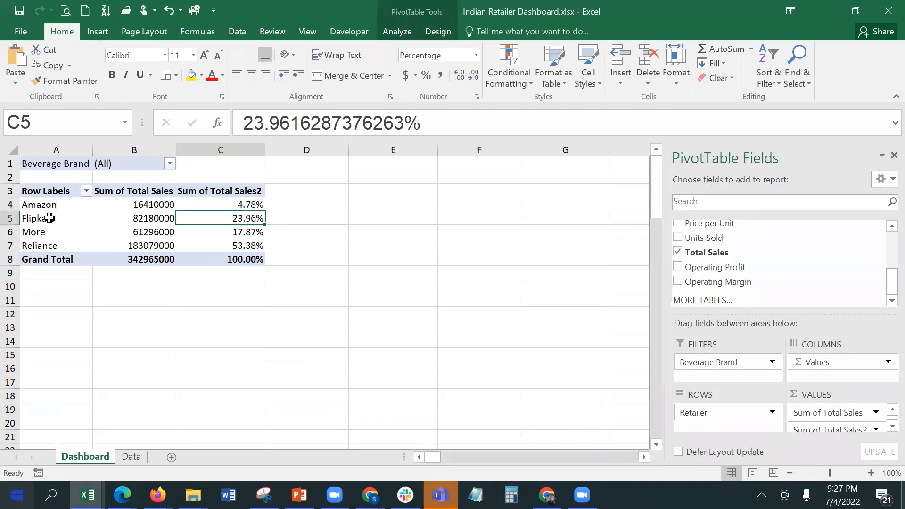
click(43, 219)
drag(40, 224, 45, 235)
click(45, 232)
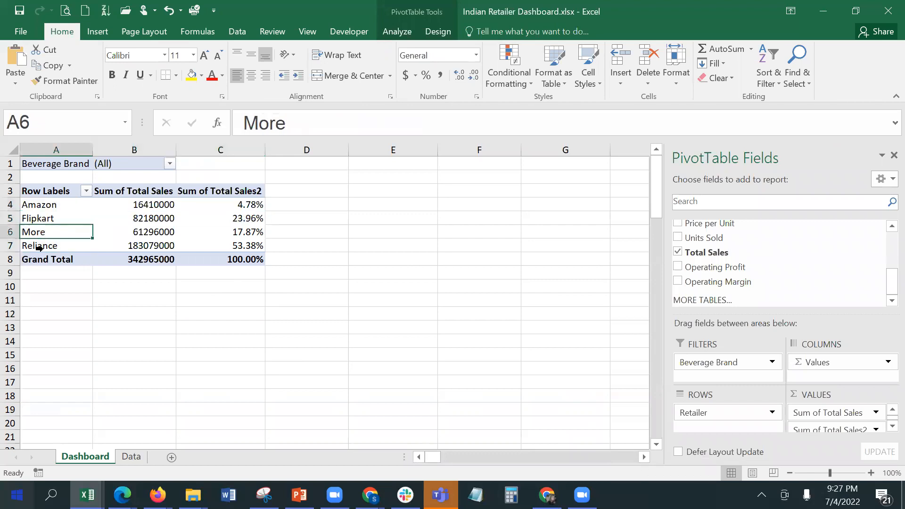
click(38, 234)
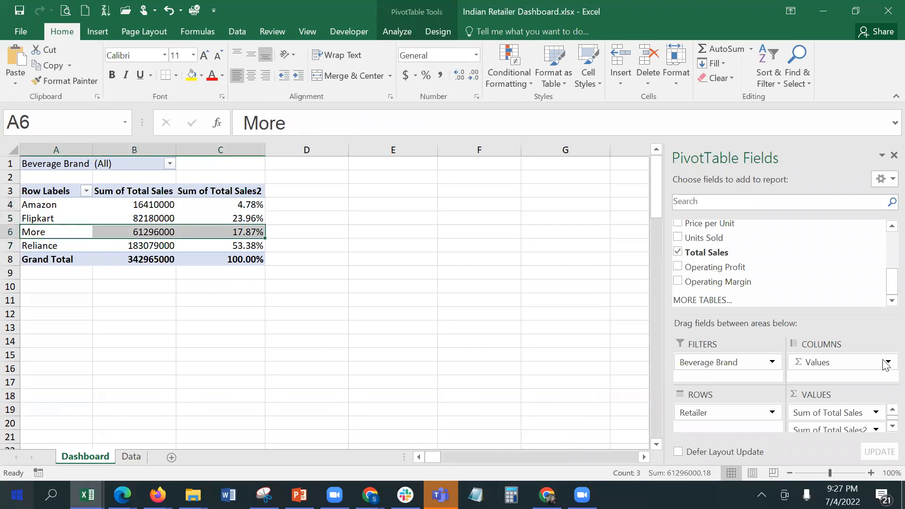
Show Sum of Total Sales2 as % Difference From, with Retailer as base field and (previous) as base item
click(874, 429)
click(848, 417)
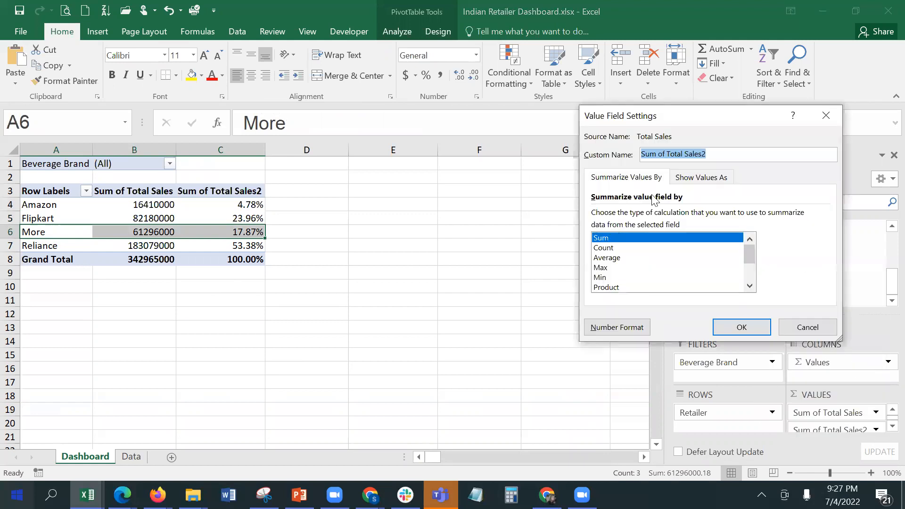
click(716, 179)
click(708, 216)
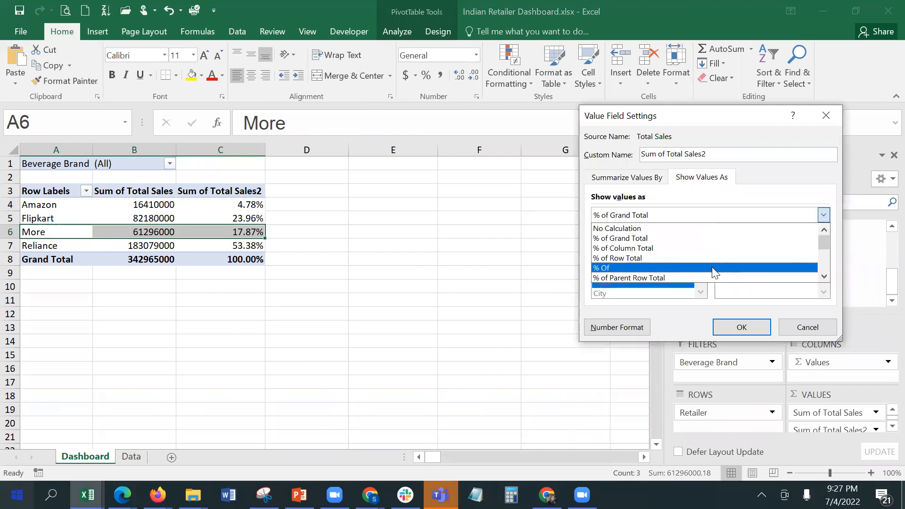
scroll(712, 267, down, 1)
scroll(712, 266, down, 1)
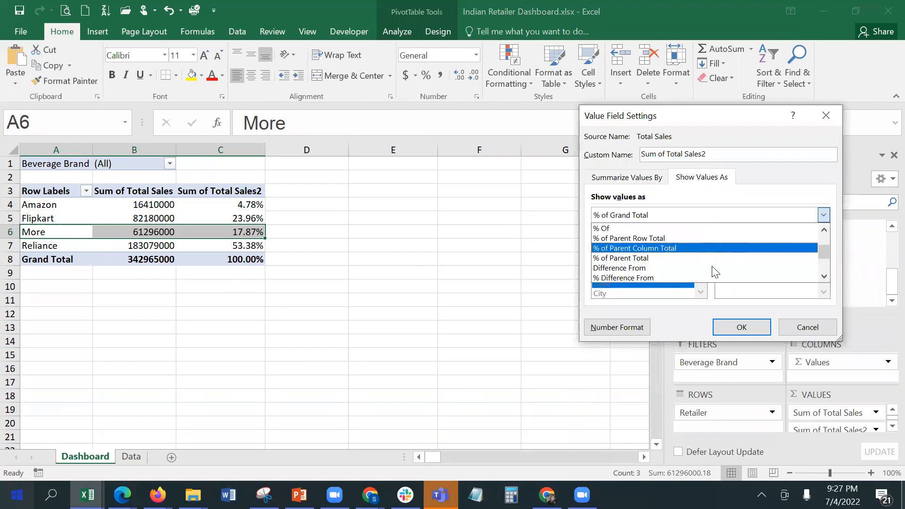
click(637, 277)
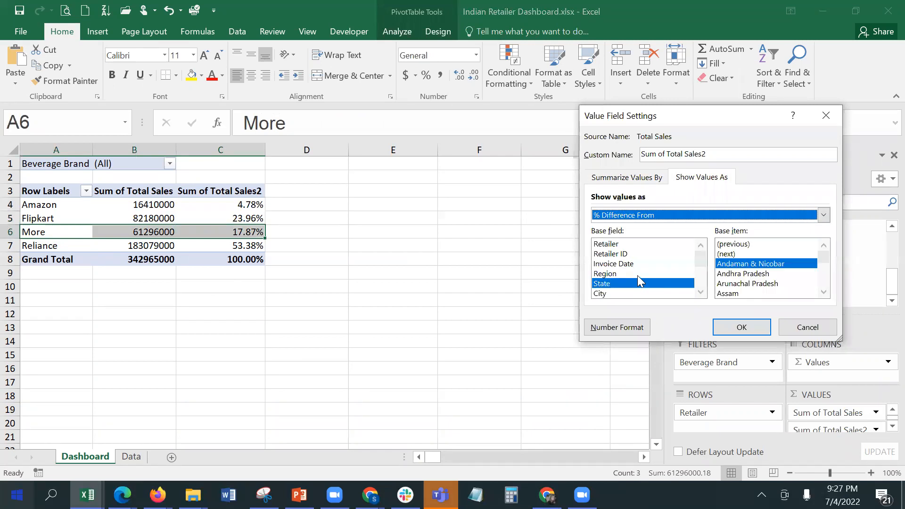
click(760, 246)
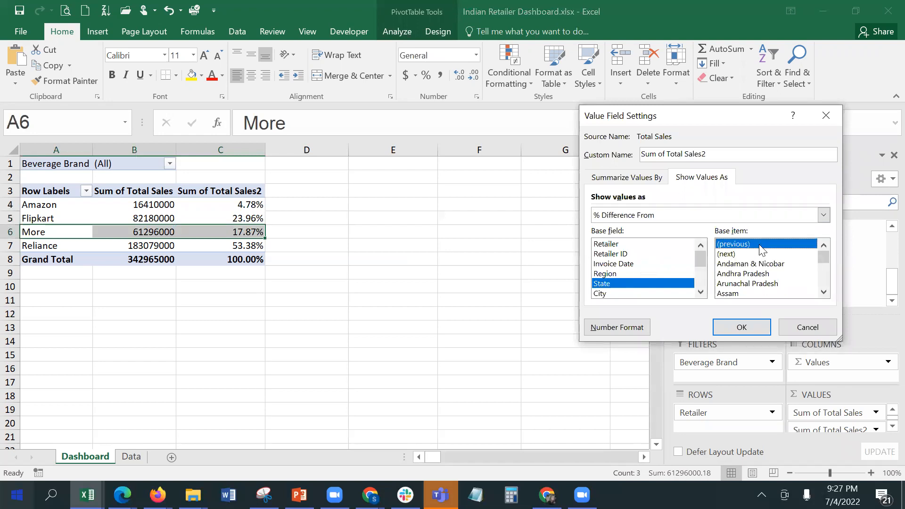
click(614, 245)
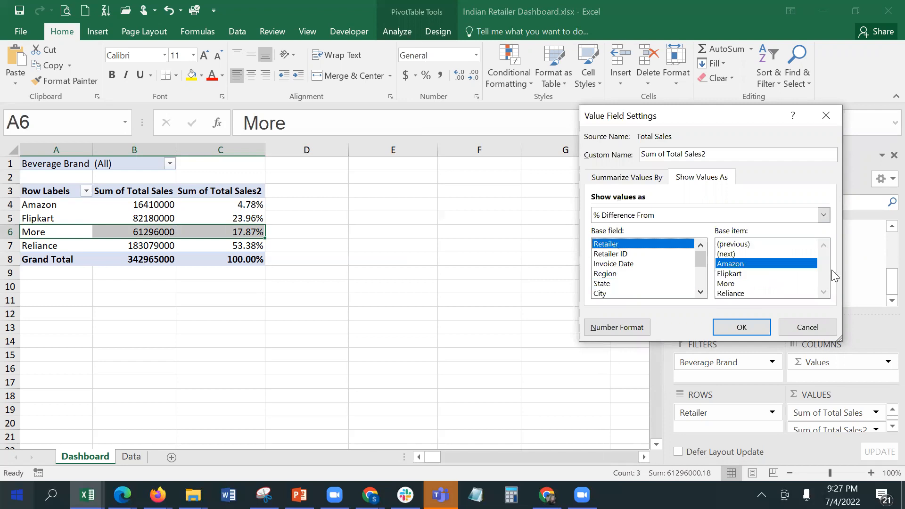
click(751, 245)
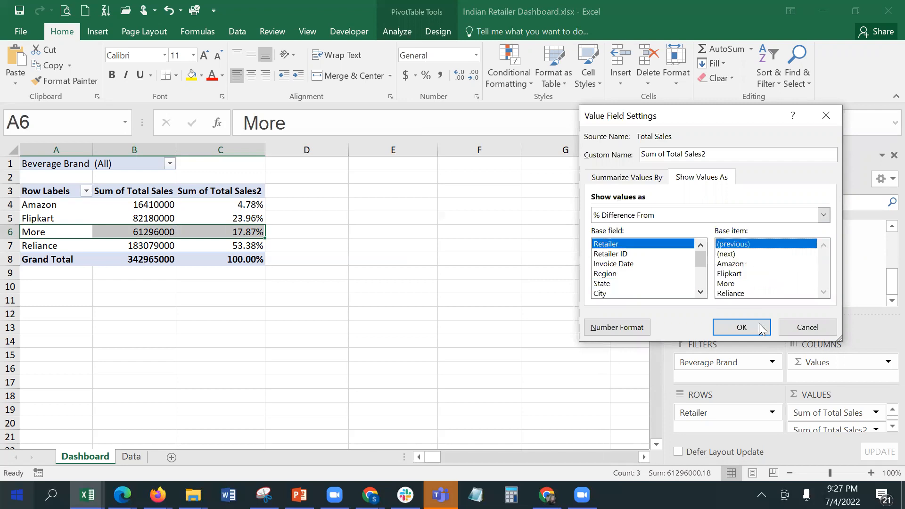
click(762, 327)
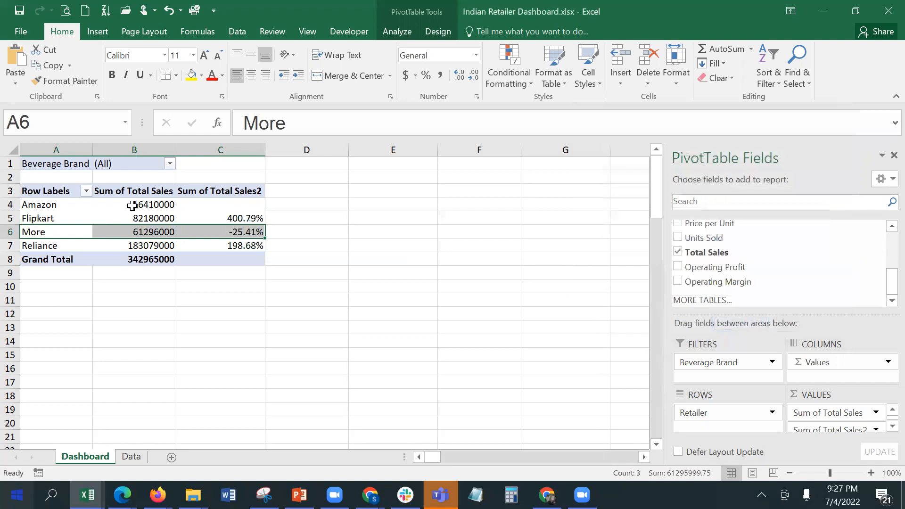
Compare the retailers' total sales with their percentage differences from the previous retailer
click(134, 215)
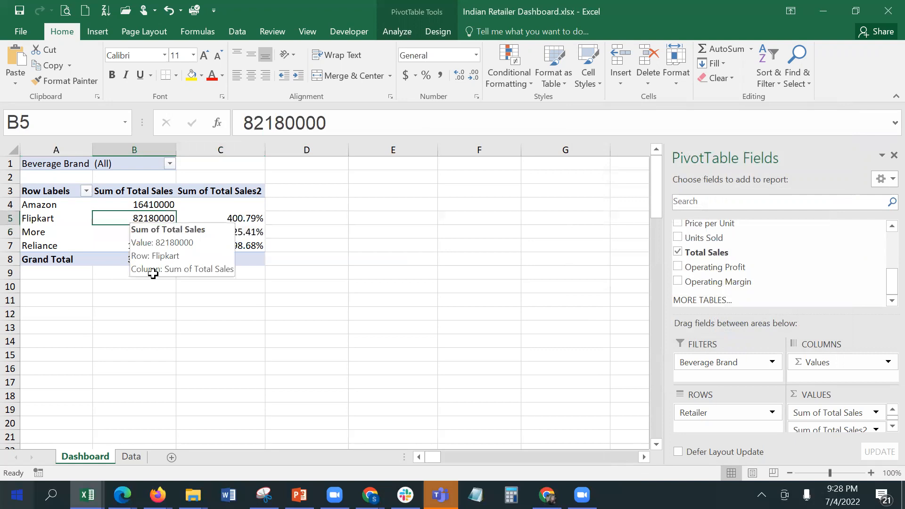
click(152, 233)
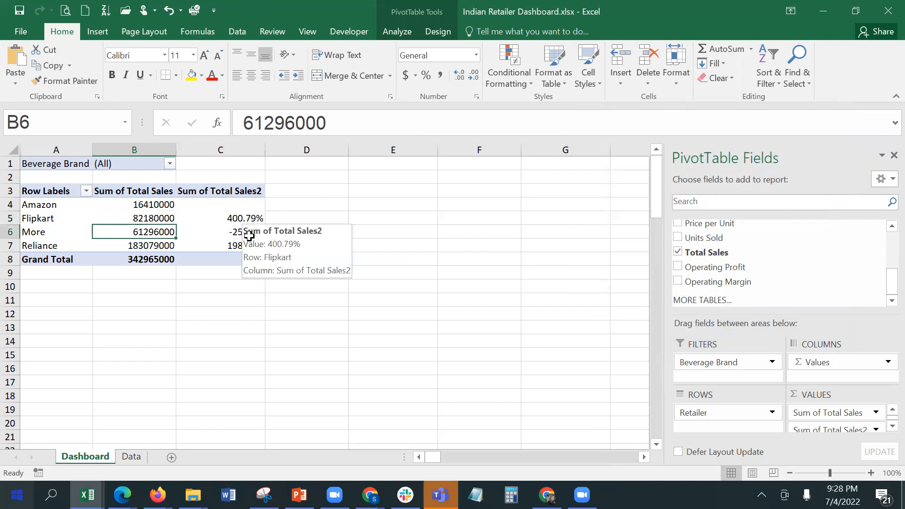
click(223, 247)
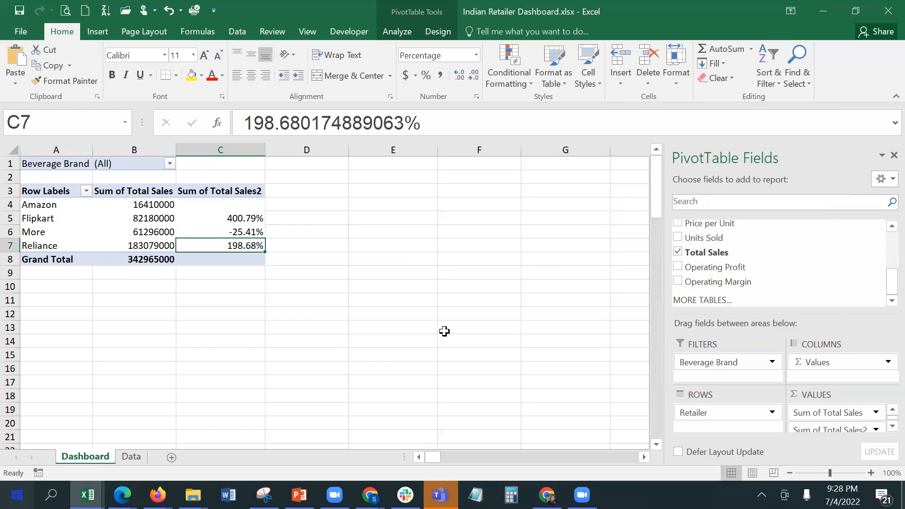
click(137, 204)
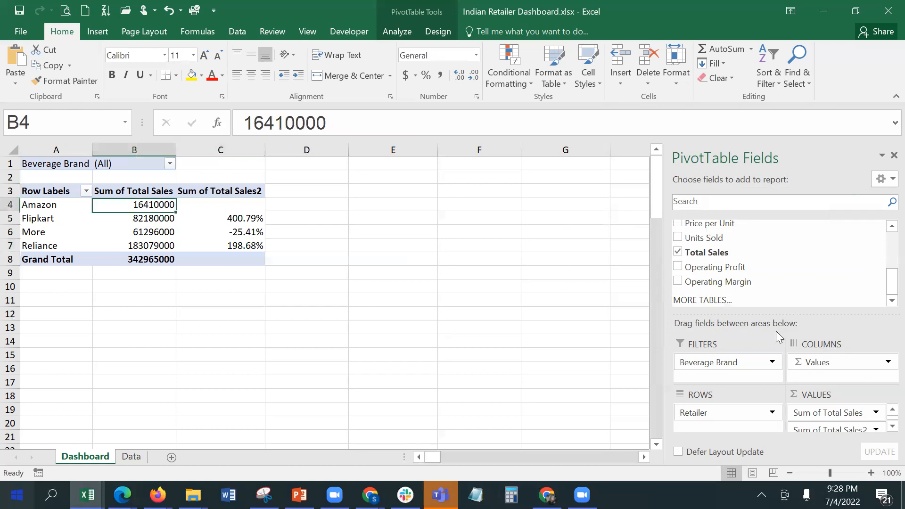
Change the Sum of Total Sales2 calculation to Difference From the previous retailer and check Flipkart's value
click(865, 429)
click(857, 413)
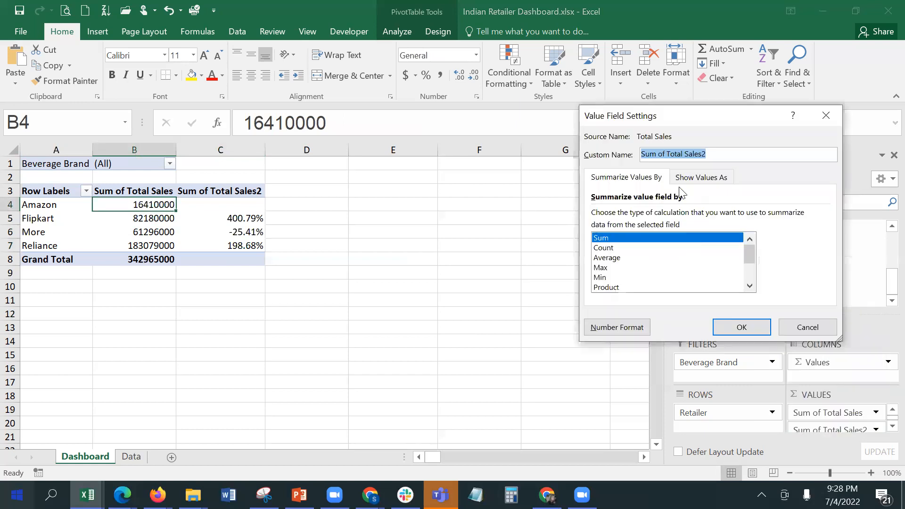
click(695, 177)
click(675, 215)
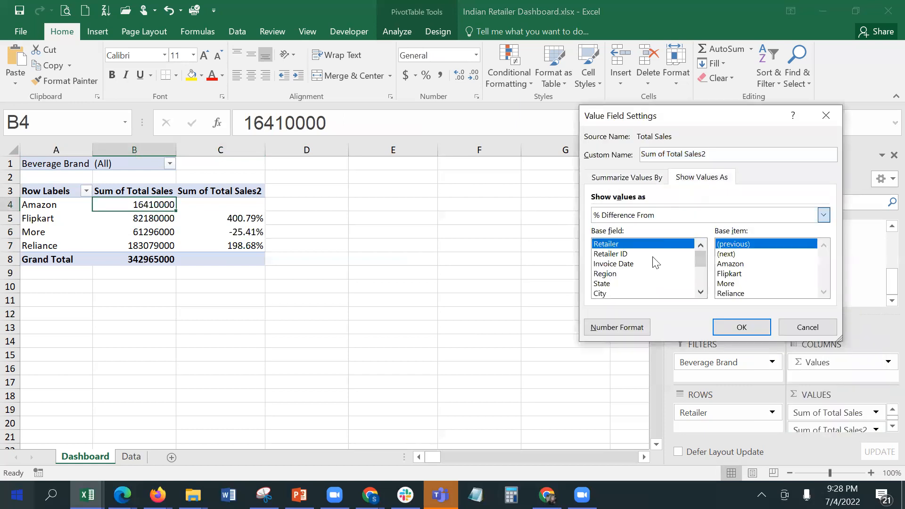
click(648, 268)
click(745, 328)
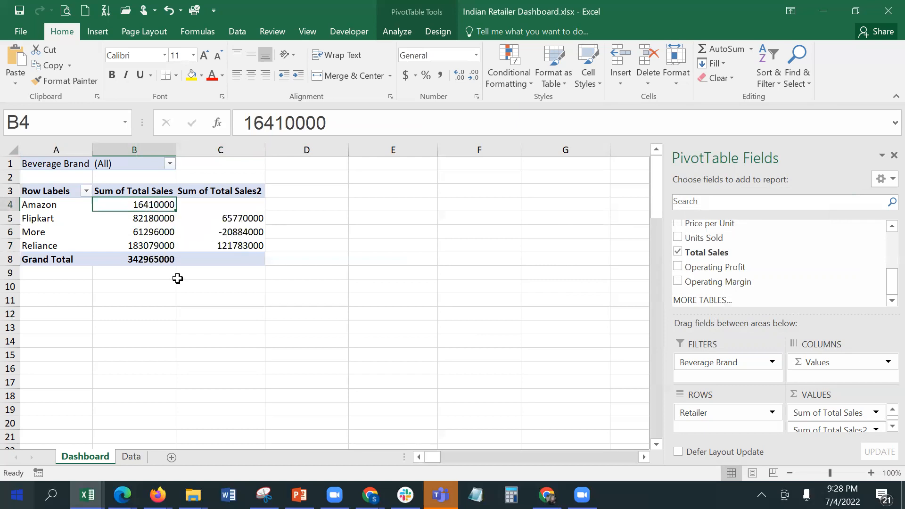
click(231, 220)
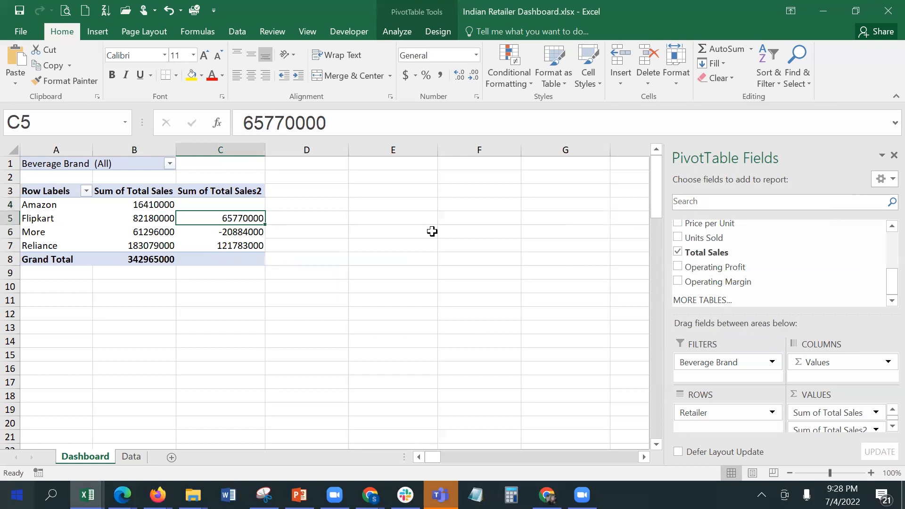
Enter a check formula in D5 subtracting Amazon's total sales from Flipkart's, and inspect it
key(Right)
text(=)
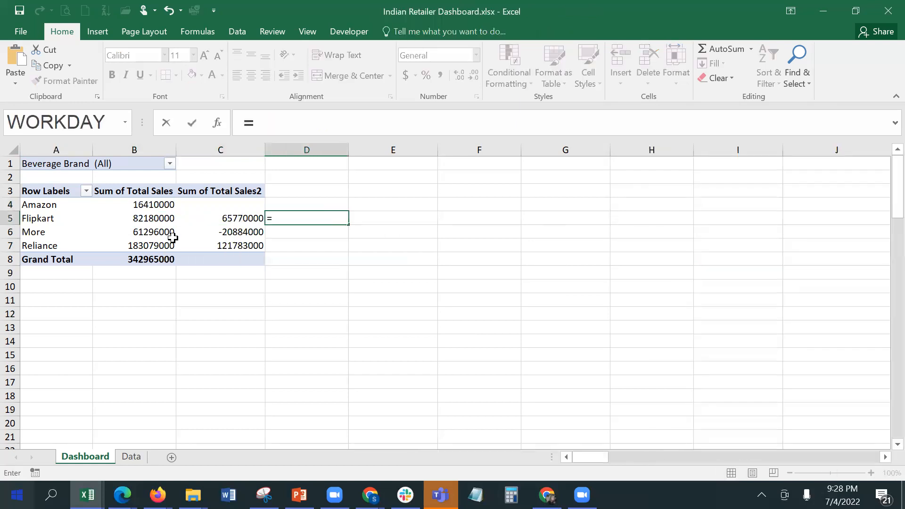
click(150, 217)
text(-)
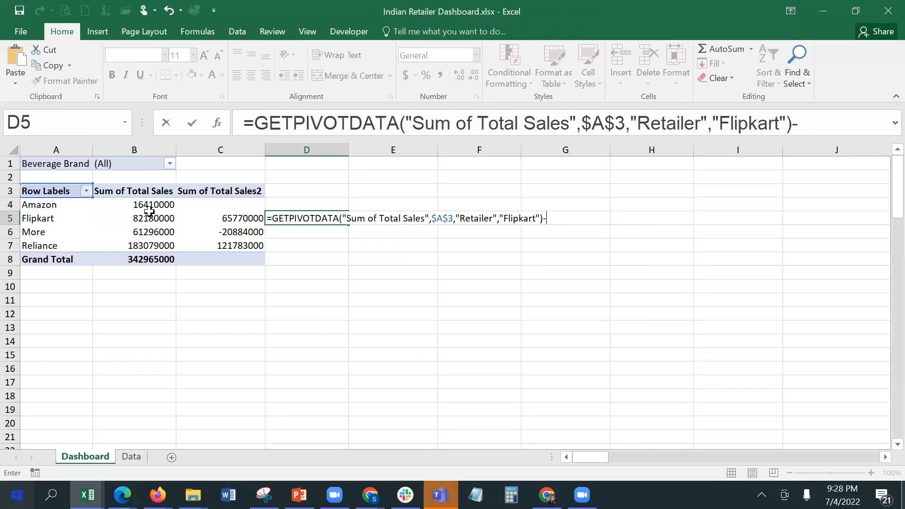
click(149, 204)
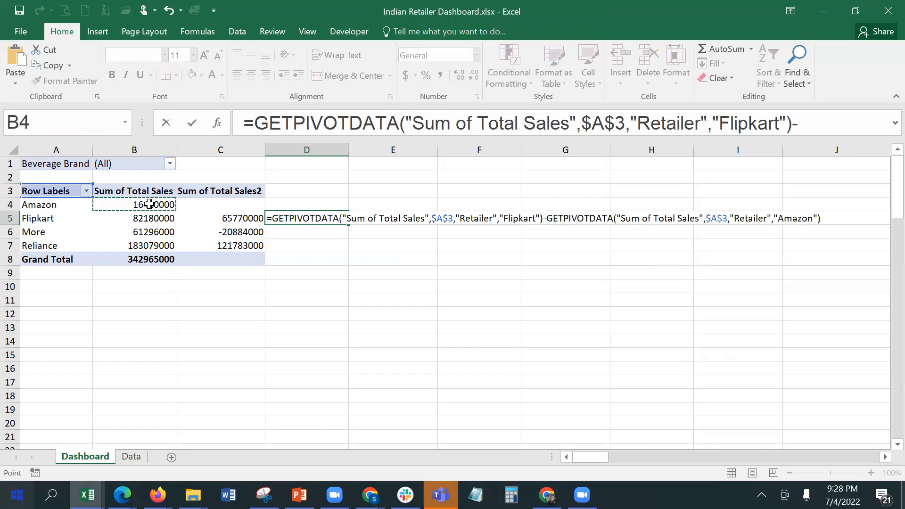
key(Return)
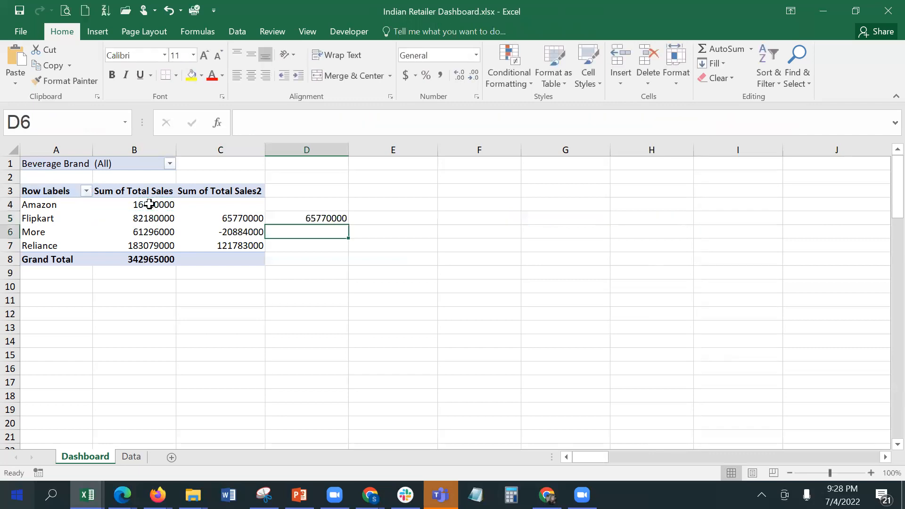
click(289, 216)
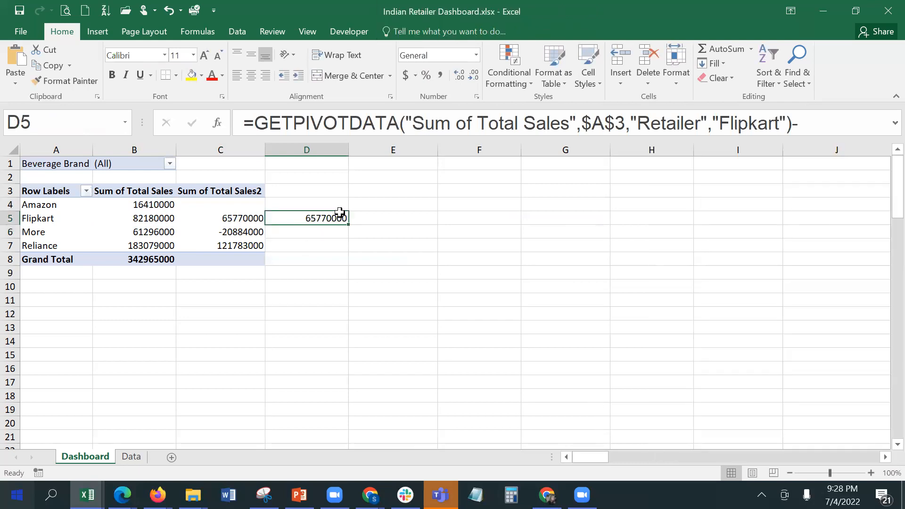
Compare the total sales of Flipkart, More and Reliance with their differences from the previous retailer
key(Down)
key(Down)
key(Down)
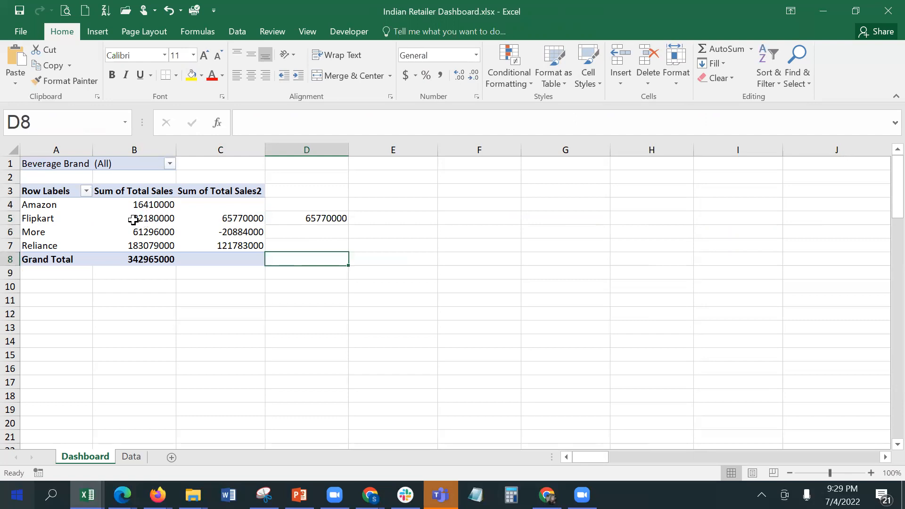
mouse_move(147, 218)
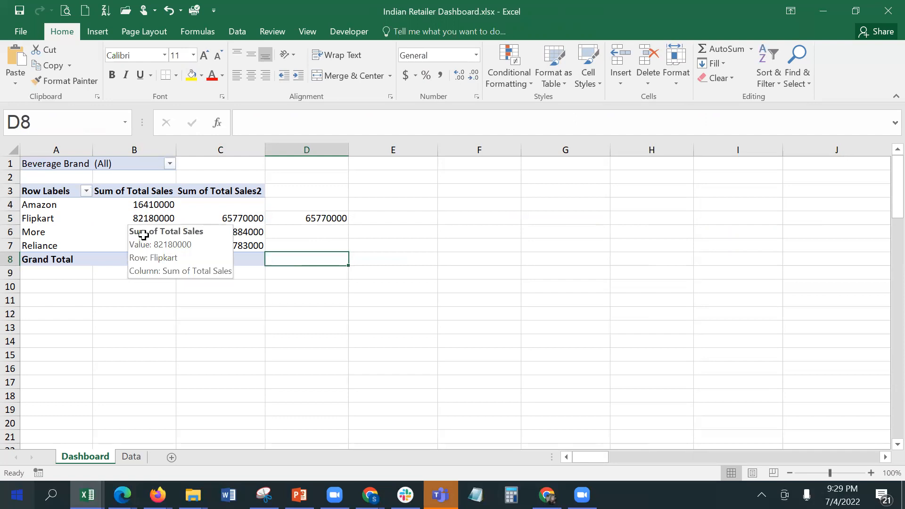
mouse_move(147, 235)
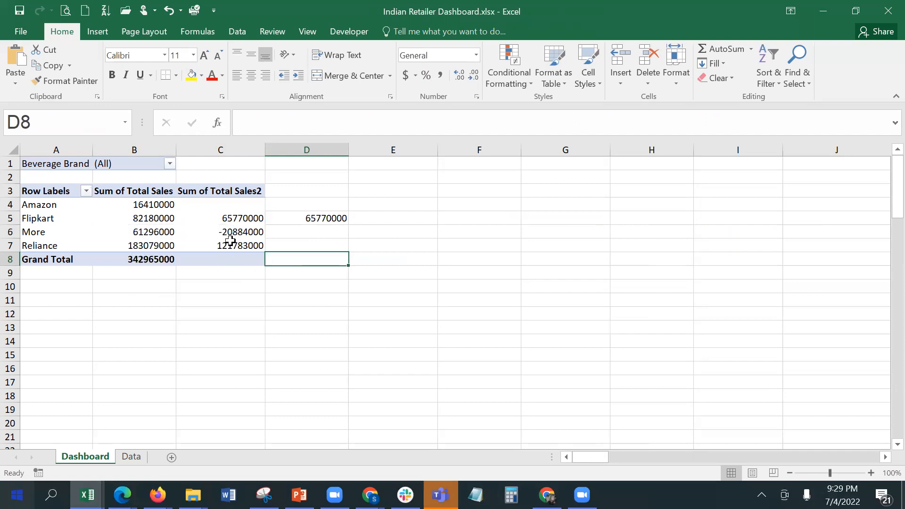
mouse_move(230, 237)
mouse_move(230, 250)
mouse_move(149, 245)
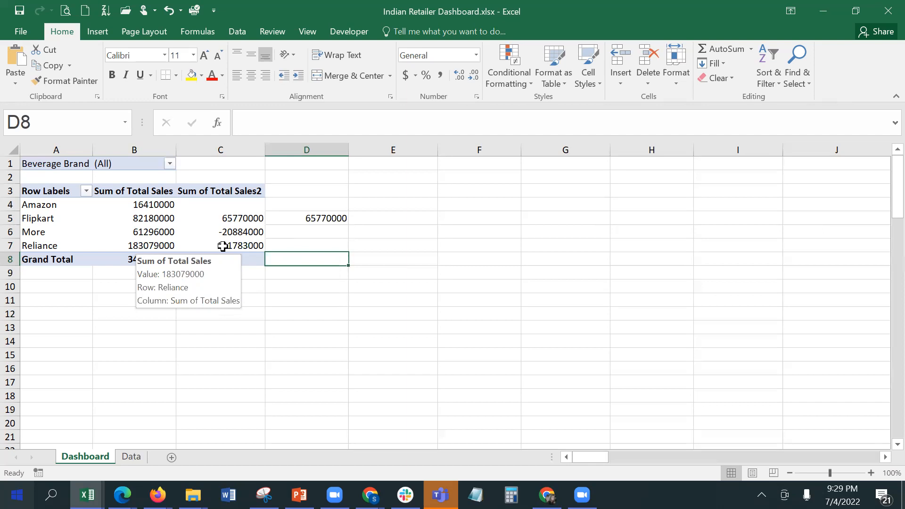
click(135, 233)
mouse_move(124, 247)
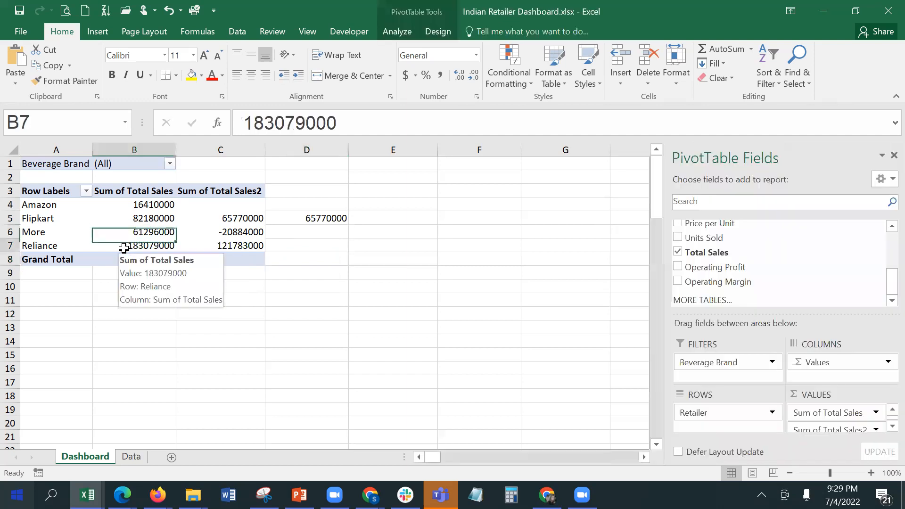
click(125, 297)
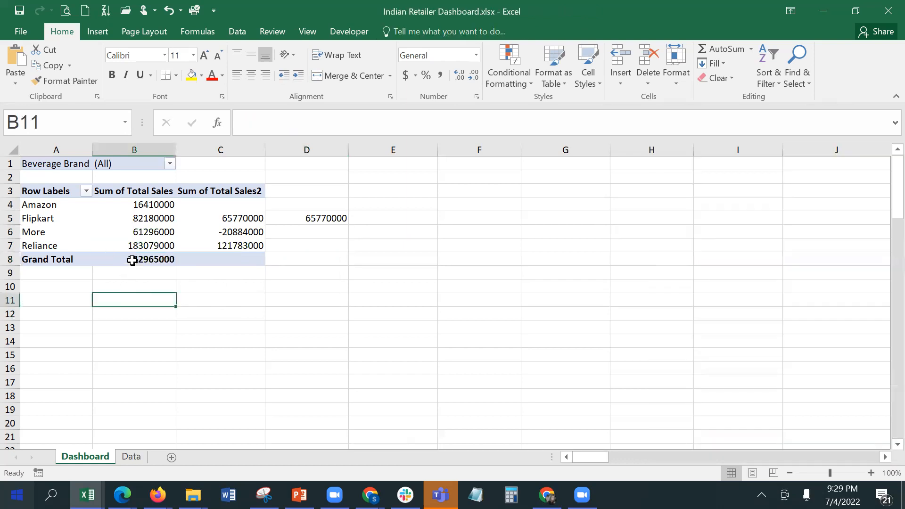
mouse_move(134, 259)
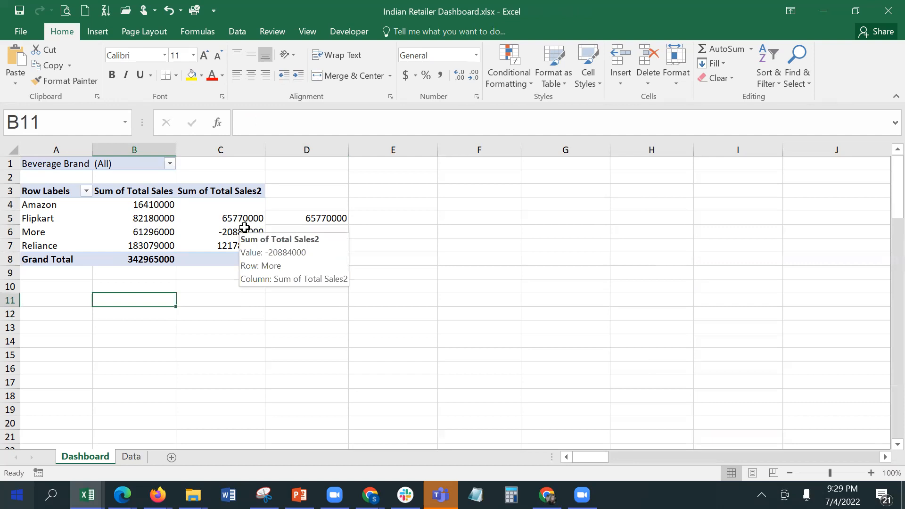
Add Total Sales as a third value field in the pivot table, replacing the existing data beside it
click(206, 231)
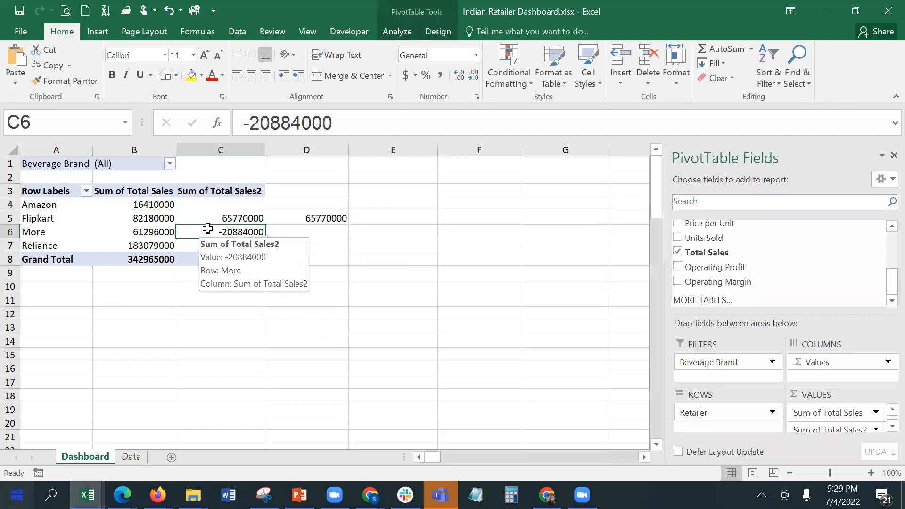
drag(693, 251, 831, 429)
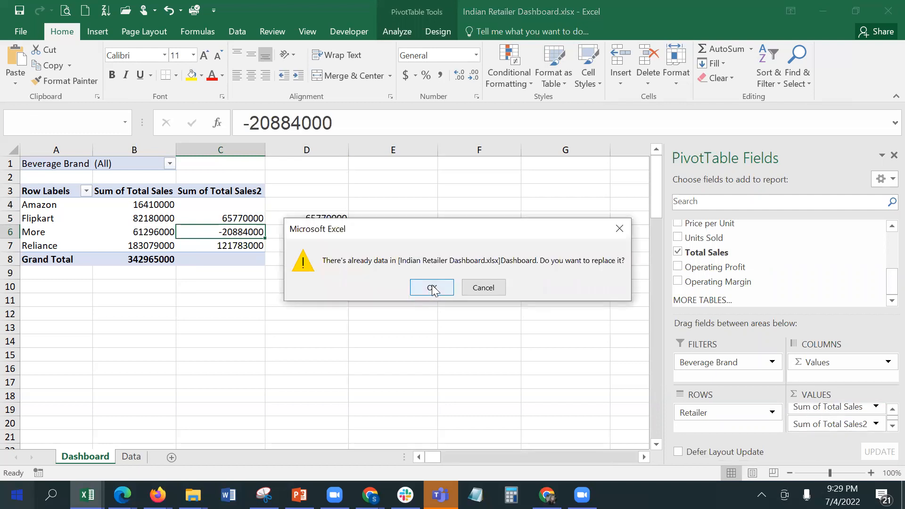
click(432, 288)
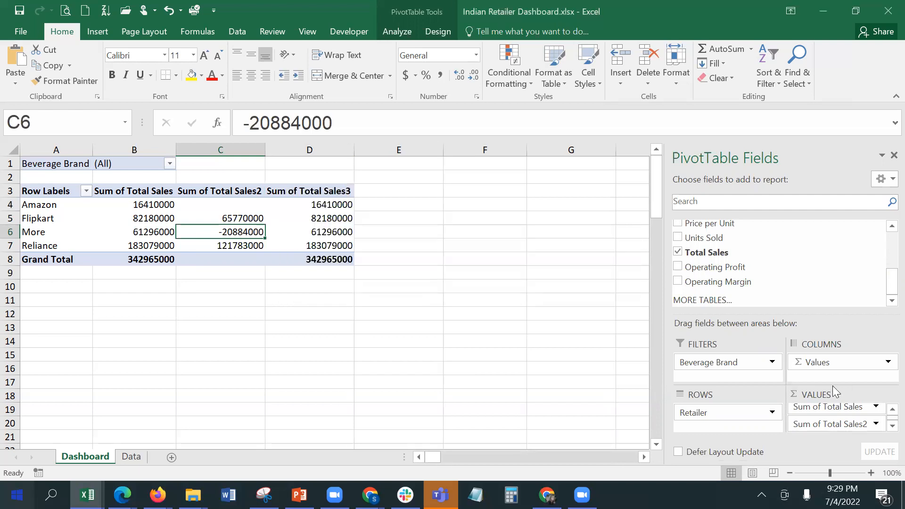
Show Sum of Total Sales2 as % Difference From, with base field Retailer and base item (previous)
click(875, 424)
click(861, 405)
click(704, 175)
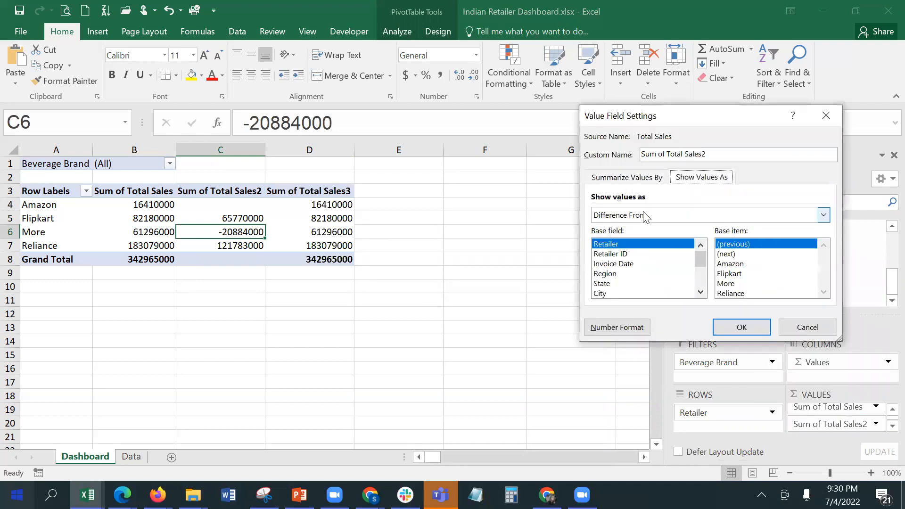
click(653, 277)
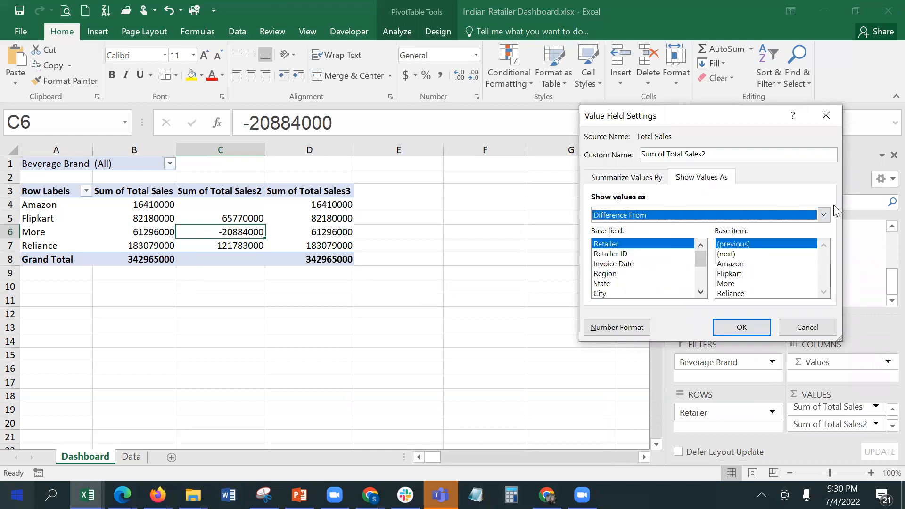
click(824, 216)
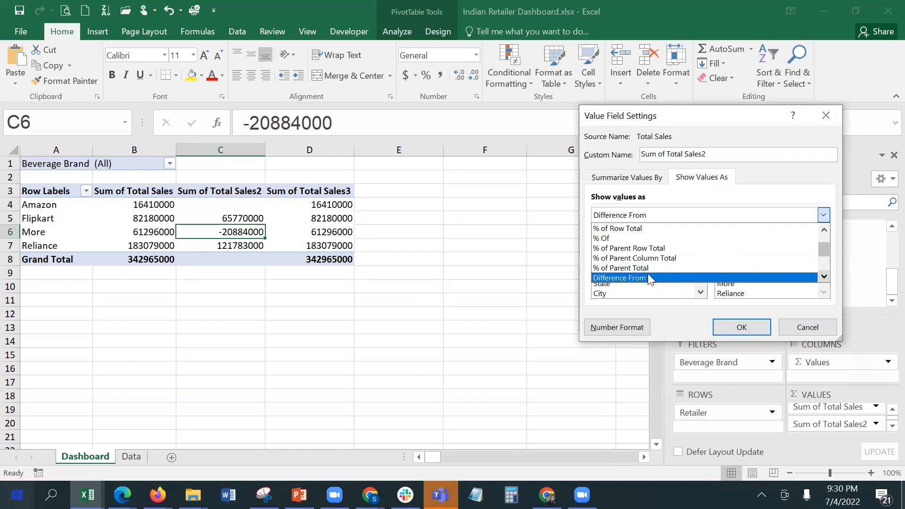
scroll(648, 275, down, 1)
click(734, 324)
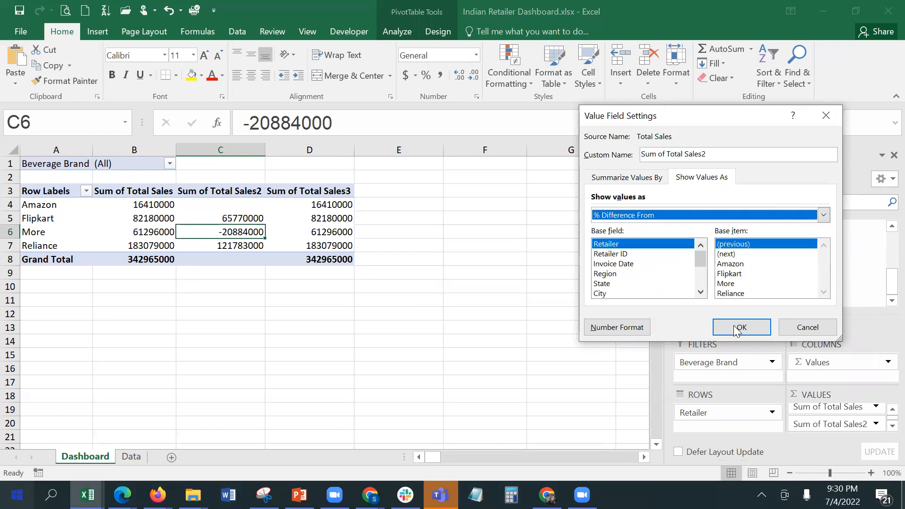
click(736, 329)
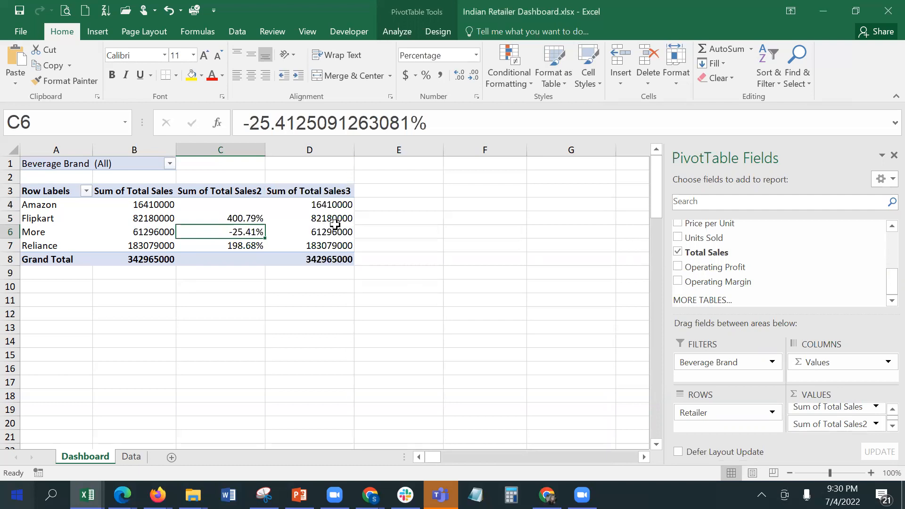
Show Sum of Total Sales3 as Difference From, with base field Retailer and base item (previous)
click(892, 425)
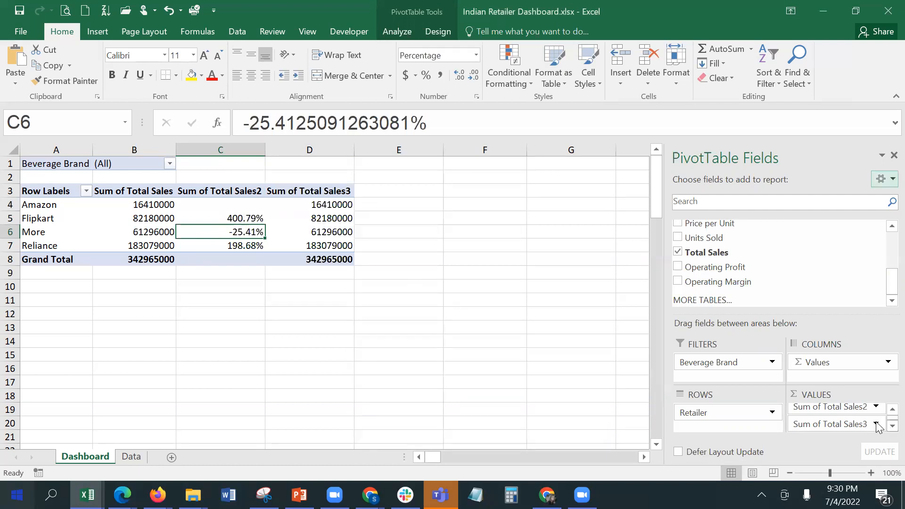
click(878, 427)
click(843, 406)
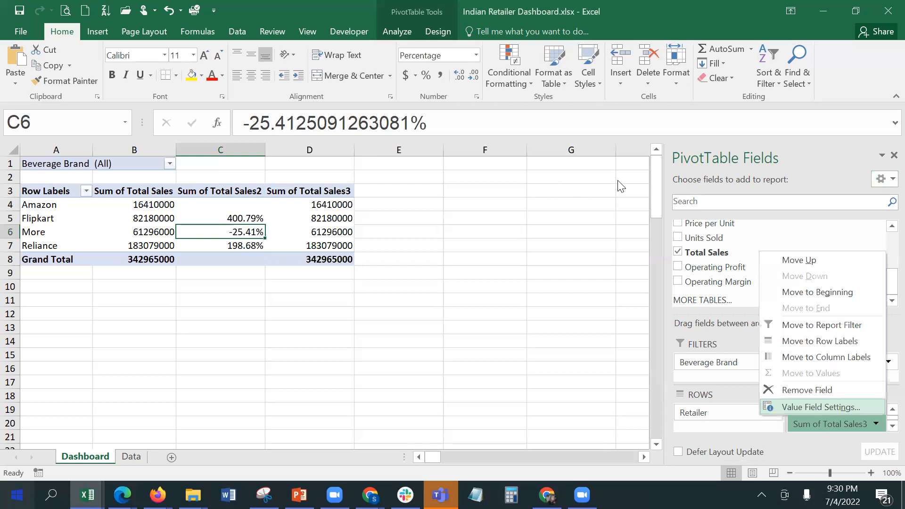
click(692, 180)
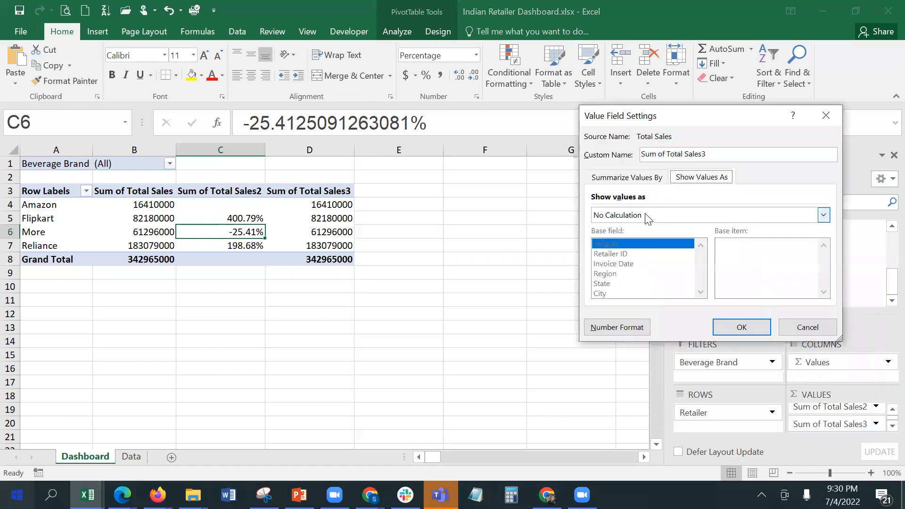
click(647, 217)
scroll(653, 252, down, 3)
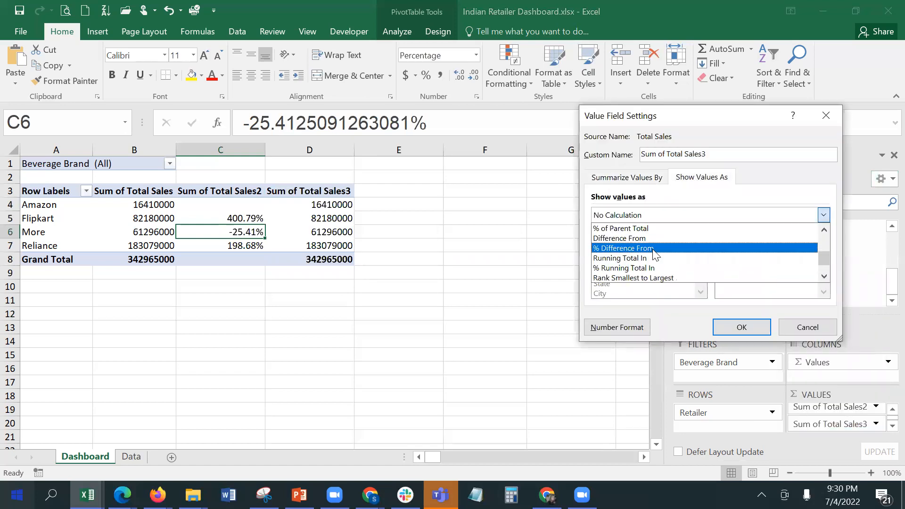
scroll(653, 249, down, 1)
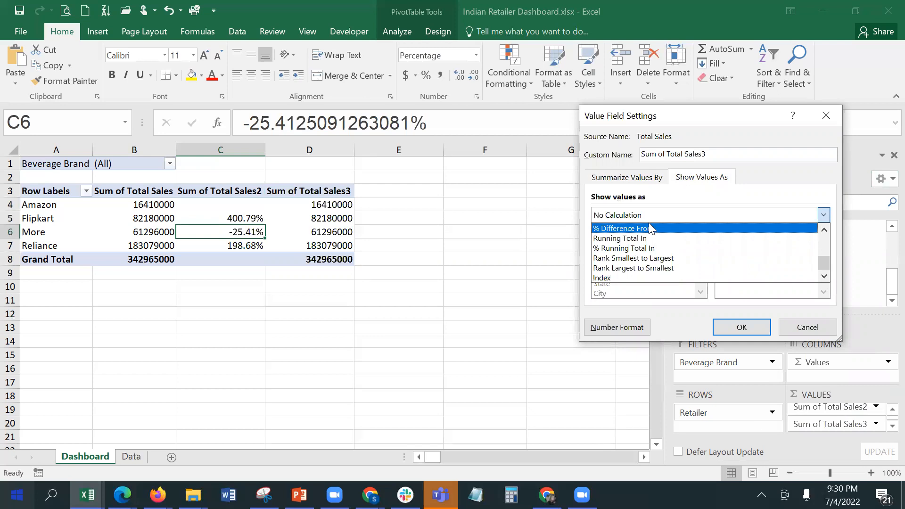
scroll(651, 229, up, 1)
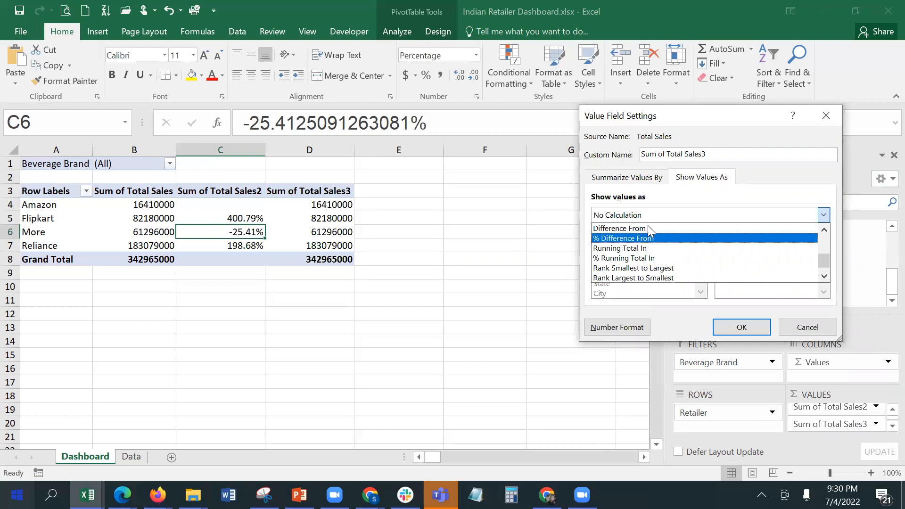
click(649, 229)
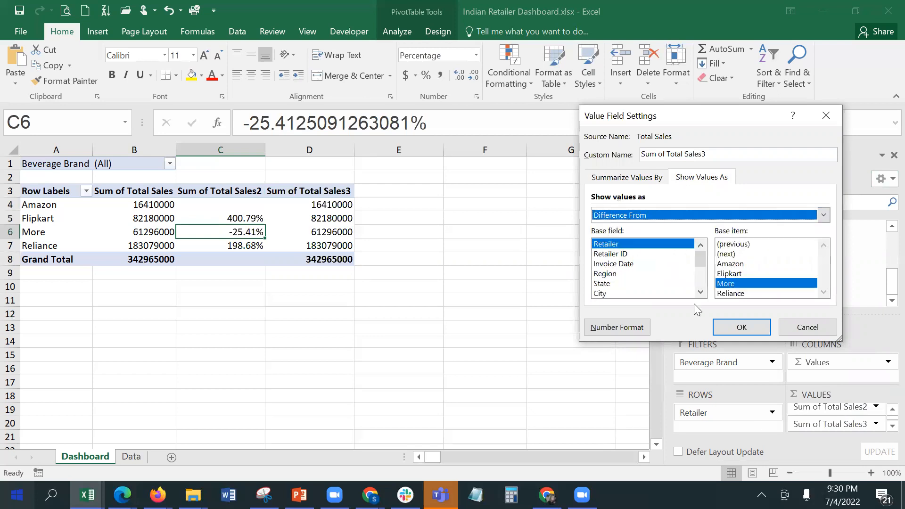
click(729, 245)
click(731, 333)
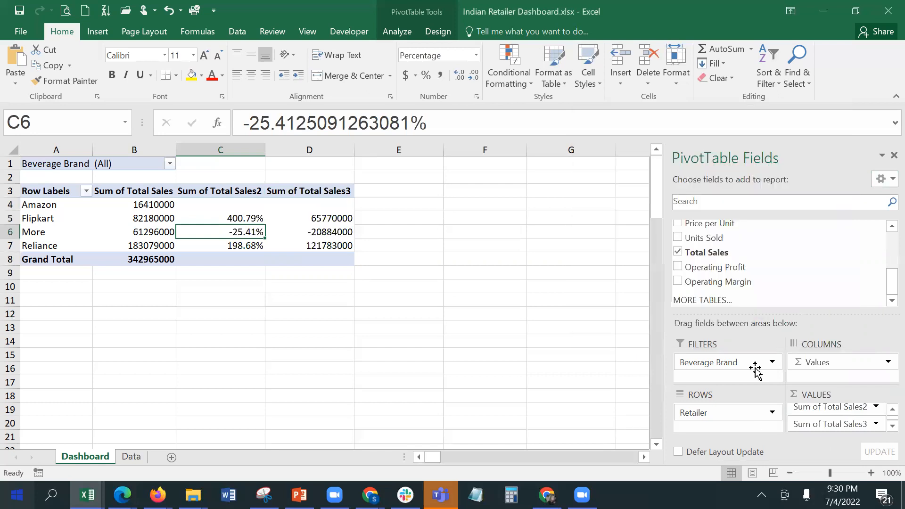
Review the retailers' percentage differences alongside their absolute differences, checking Flipkart's percentage value
click(459, 289)
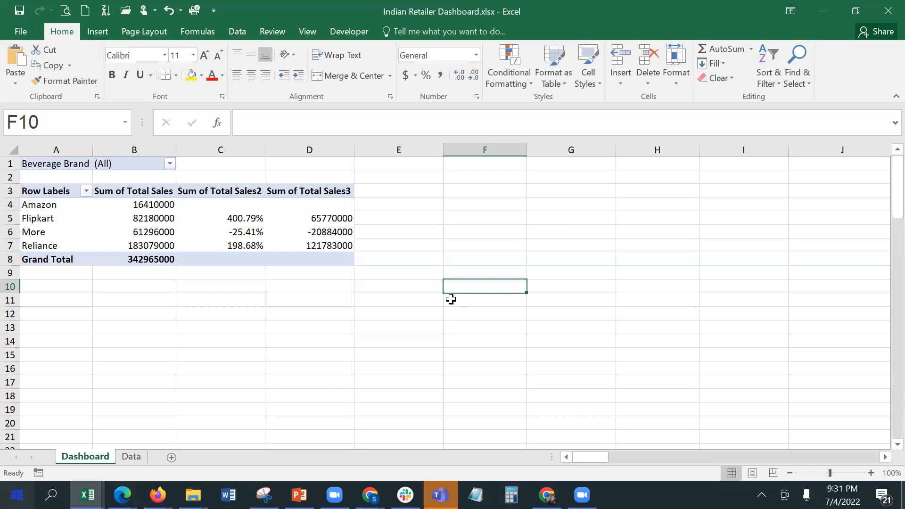
click(180, 220)
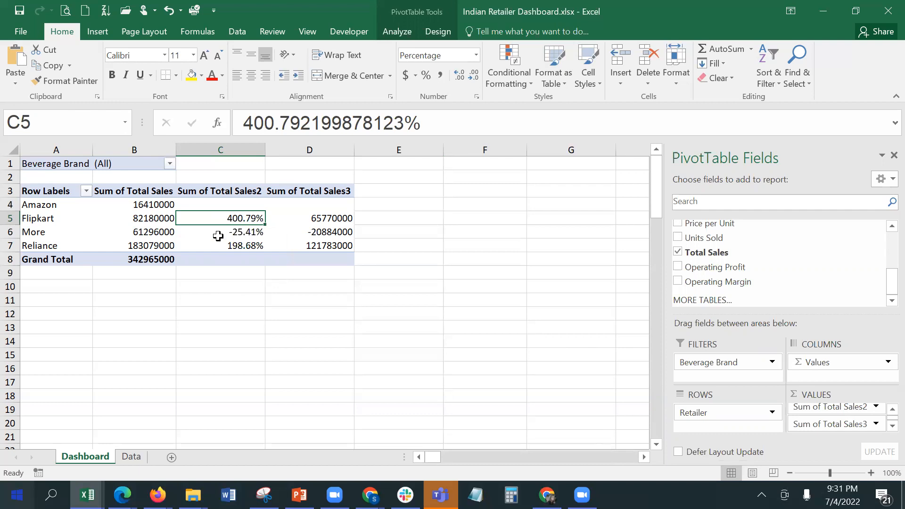
click(220, 300)
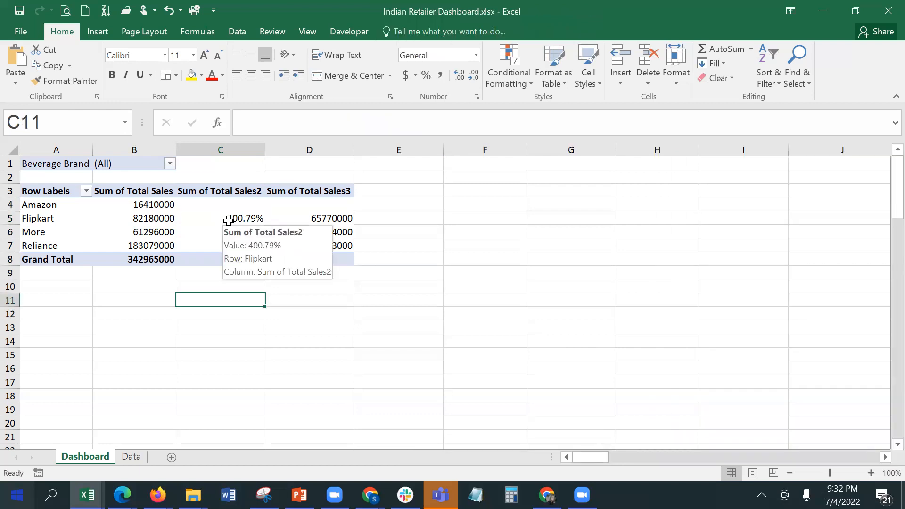
Insert slicers for Retailer, Region and Beverage Brand on the pivot table
click(228, 220)
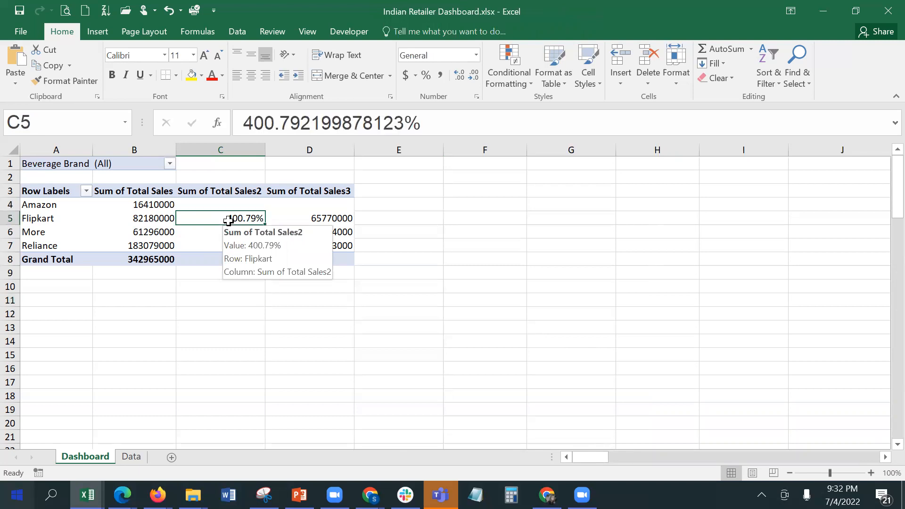
click(401, 28)
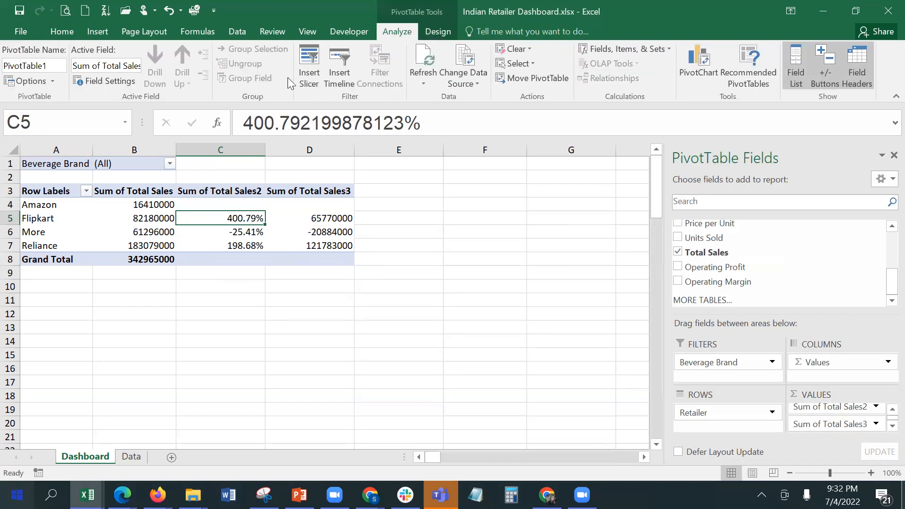
click(314, 75)
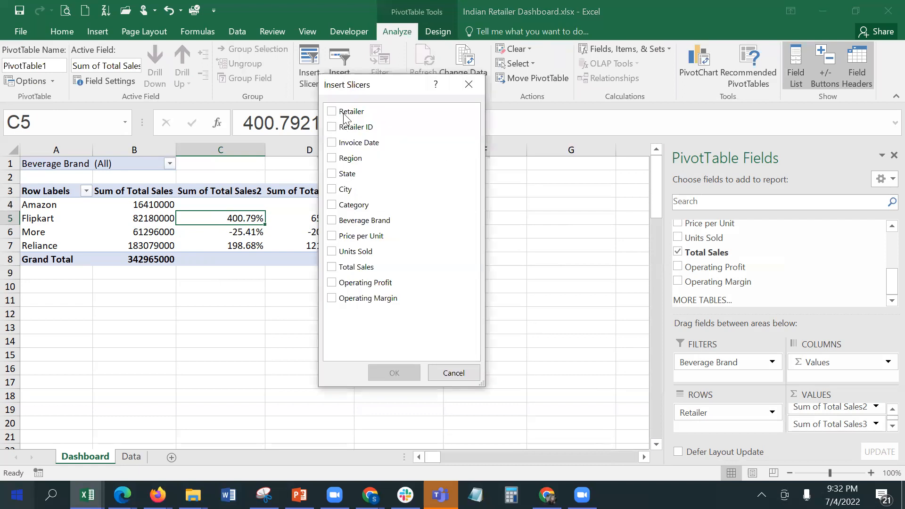
click(332, 111)
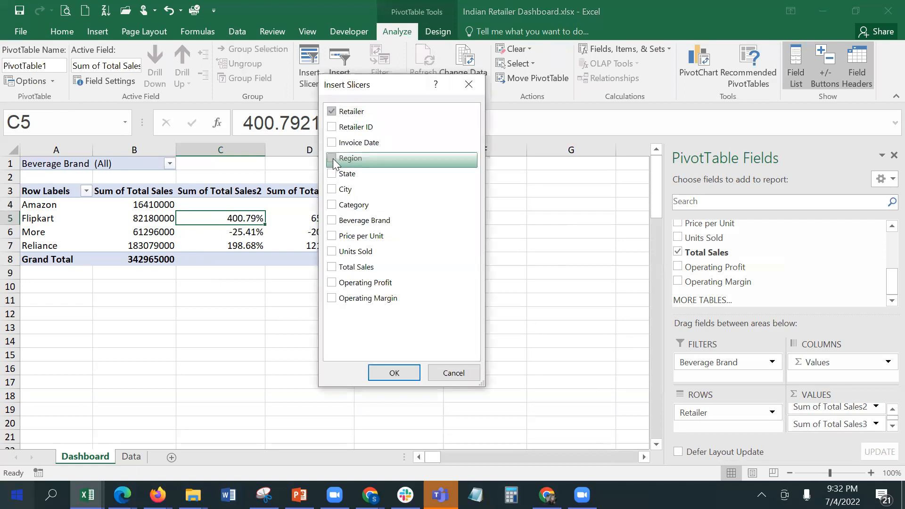
click(332, 159)
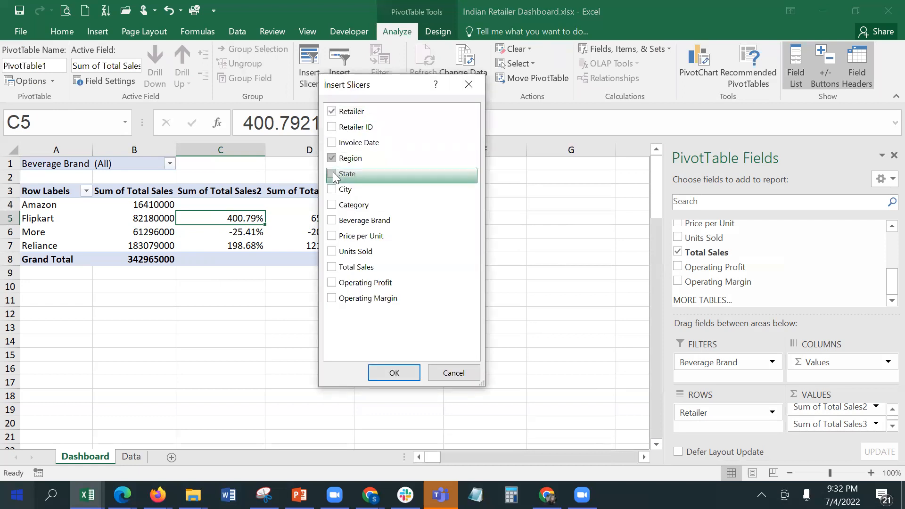
click(332, 220)
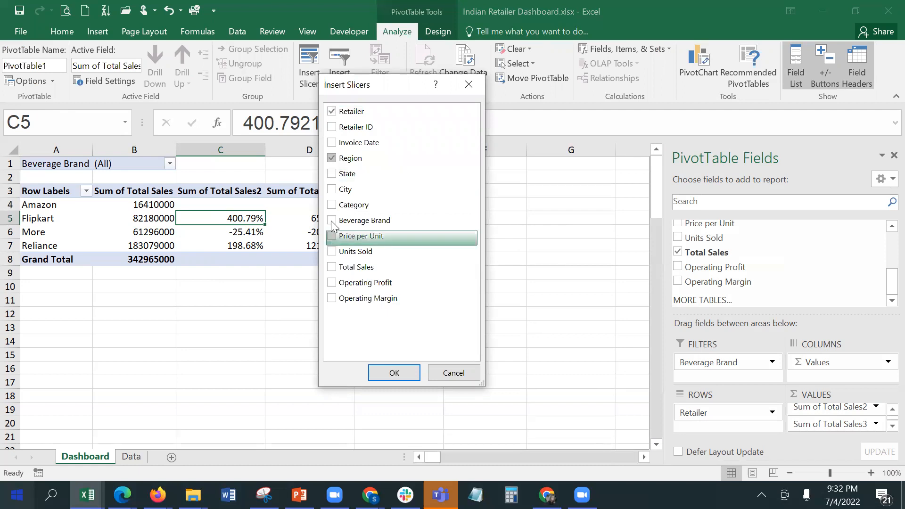
click(385, 375)
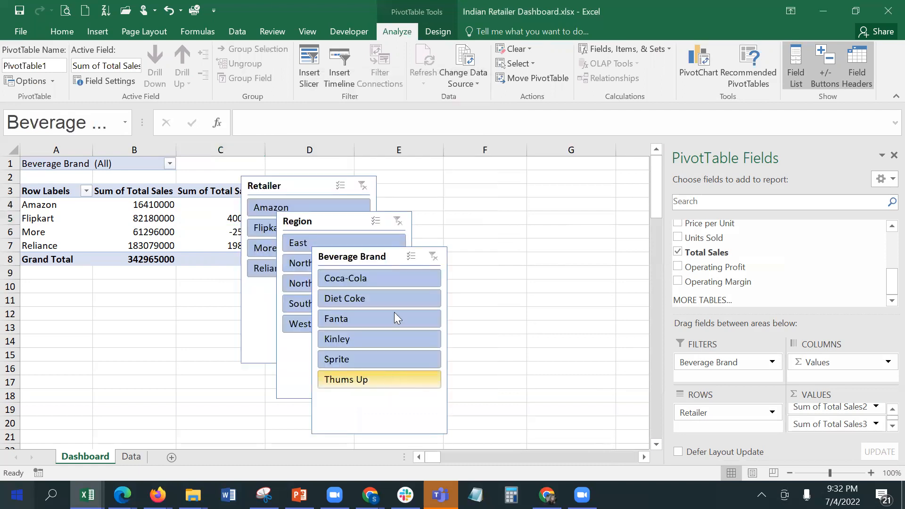
Spread out the overlapping slicers so that Region and Beverage Brand sit side by side beyond the Retailer slicer
click(392, 260)
drag(561, 190, 606, 182)
drag(317, 221, 430, 182)
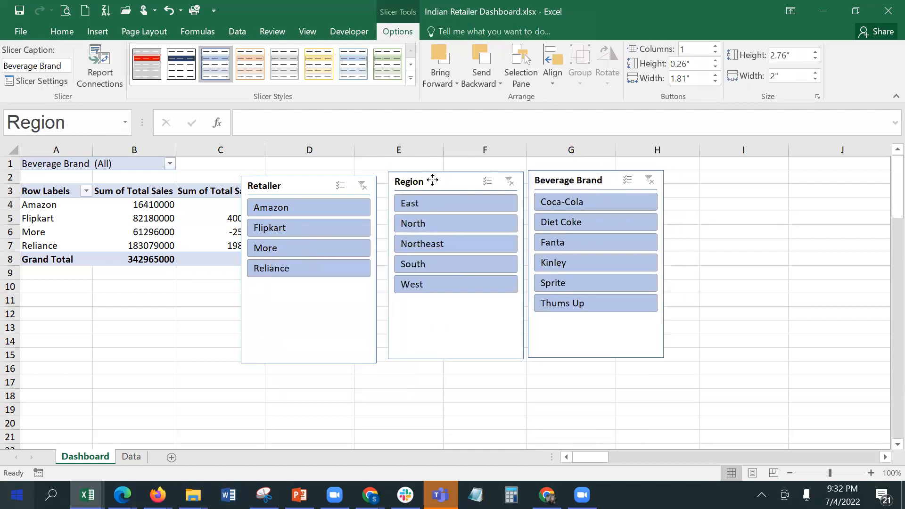
Shorten the Retailer slicer to about 1.69" high and place it just below the pivot table
drag(271, 186, 343, 184)
drag(408, 190, 386, 362)
drag(275, 269, 276, 282)
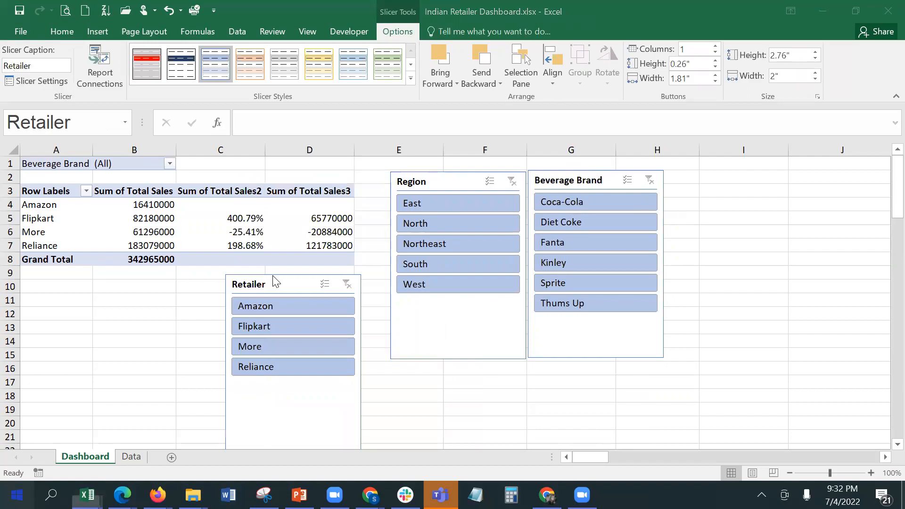
click(646, 269)
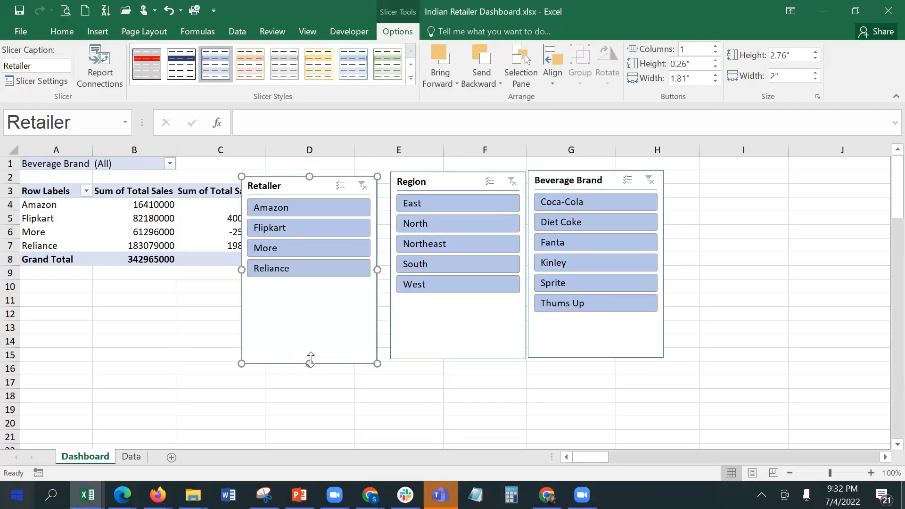
drag(317, 305, 318, 291)
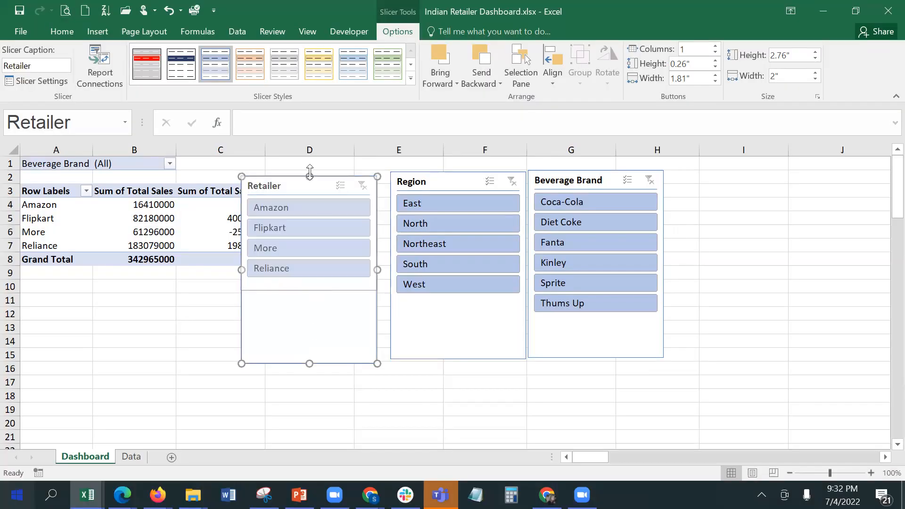
drag(279, 270, 280, 264)
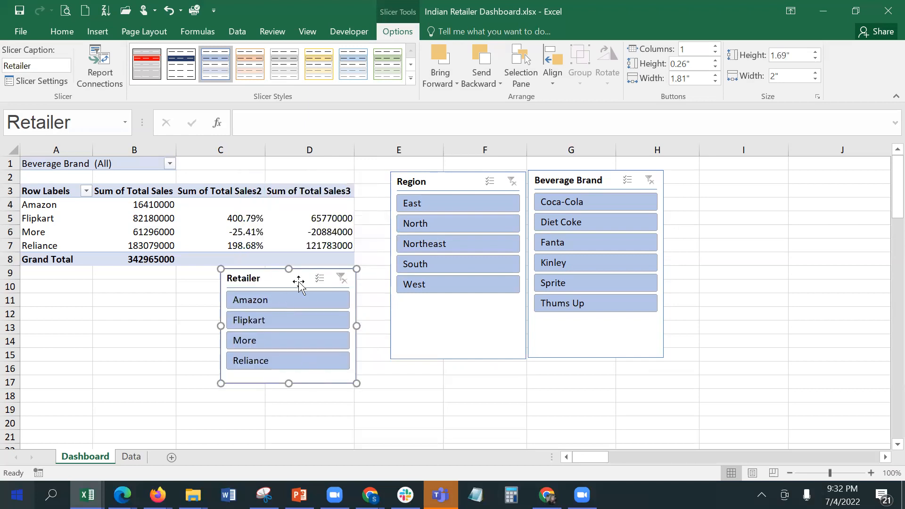
Arrange the Retailer slicer in 4 columns and resize it to about 4.85" wide and 0.69" high beneath the pivot table
click(717, 46)
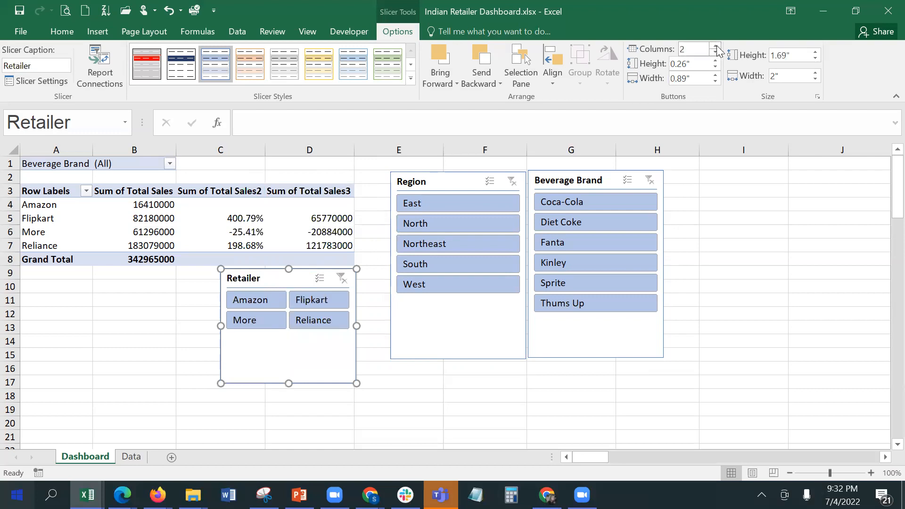
double_click(717, 47)
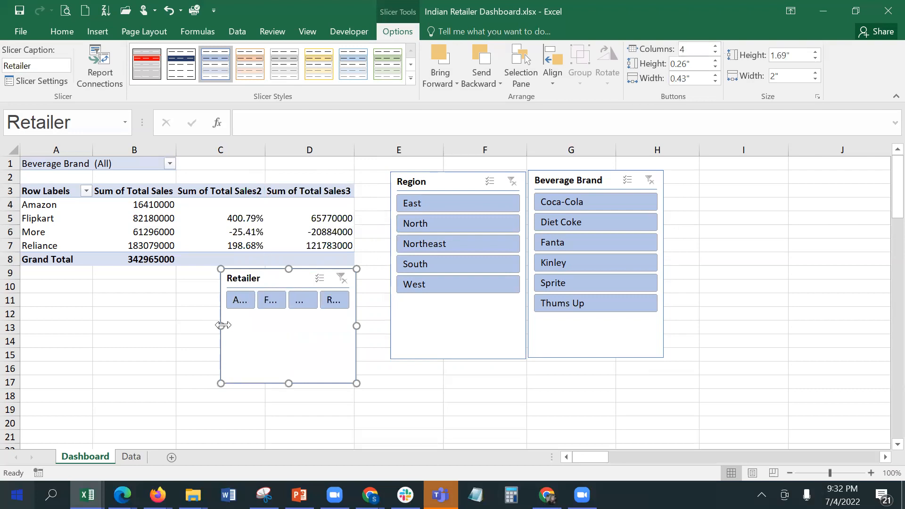
drag(179, 319, 27, 317)
drag(192, 383, 199, 317)
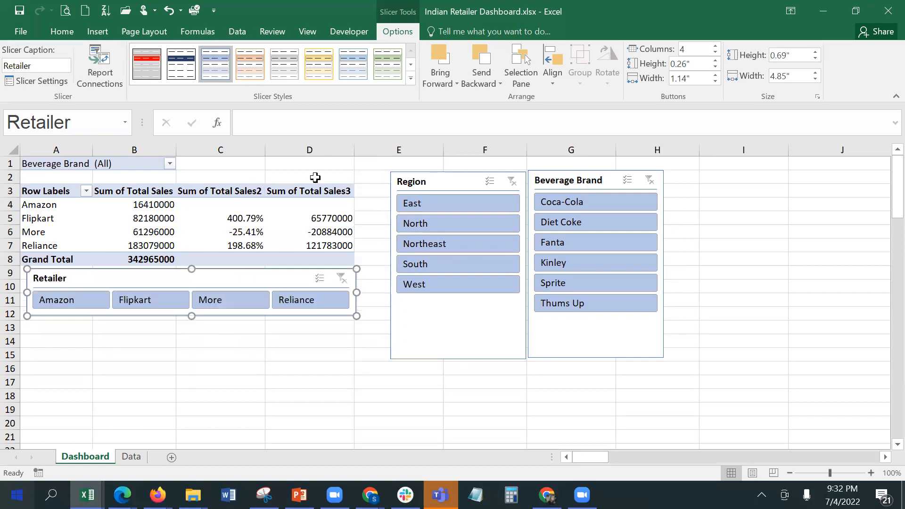
Place the Region and Beverage Brand slicers side by side next to the pivot table, about 2.17" and 2.31" high respectively
drag(454, 177, 436, 174)
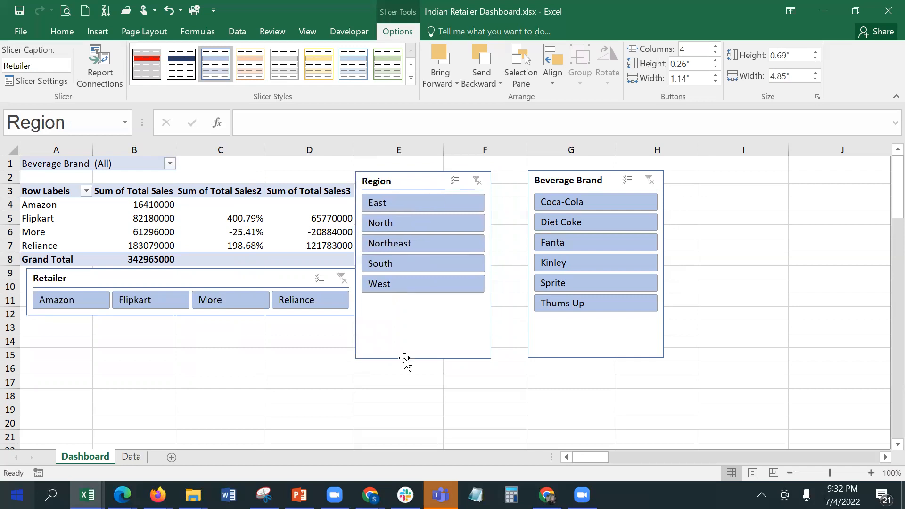
drag(421, 355, 421, 317)
drag(576, 177, 547, 172)
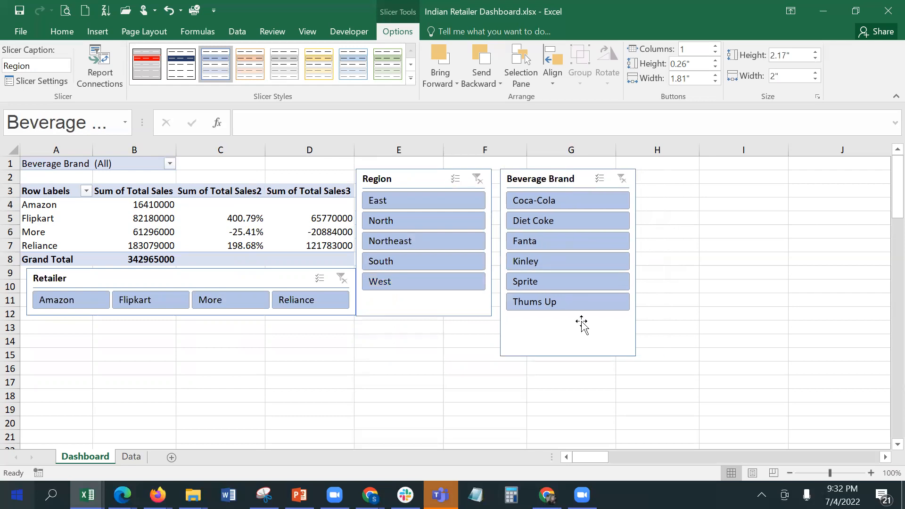
drag(566, 354, 559, 315)
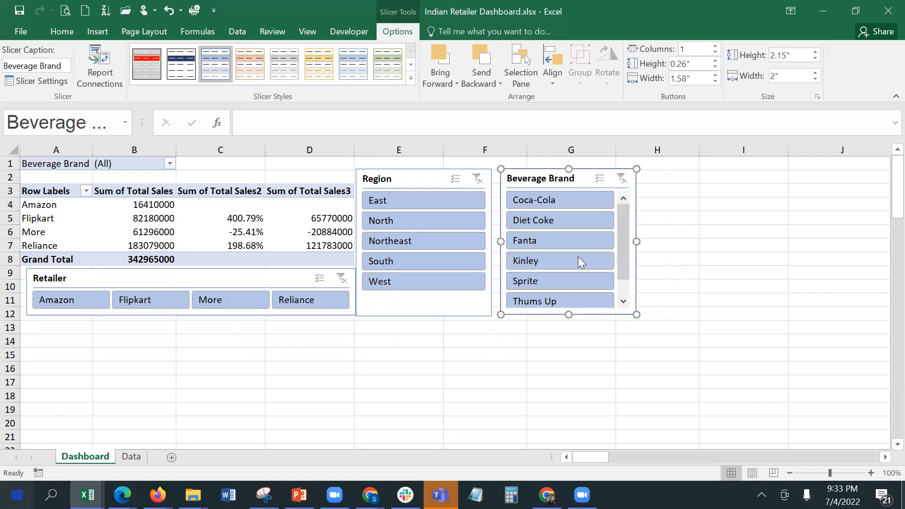
drag(567, 313, 567, 324)
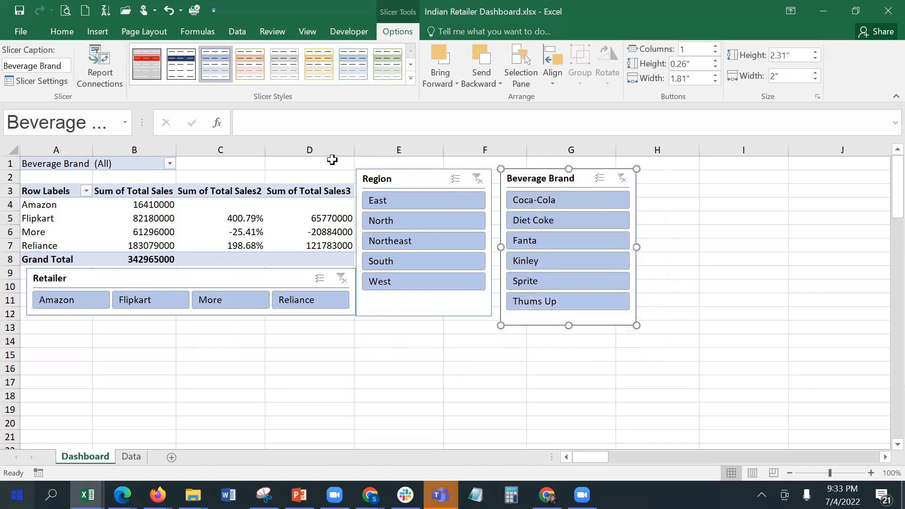
Turn off the header display of the Beverage Brand slicer in its slicer settings
right_click(566, 177)
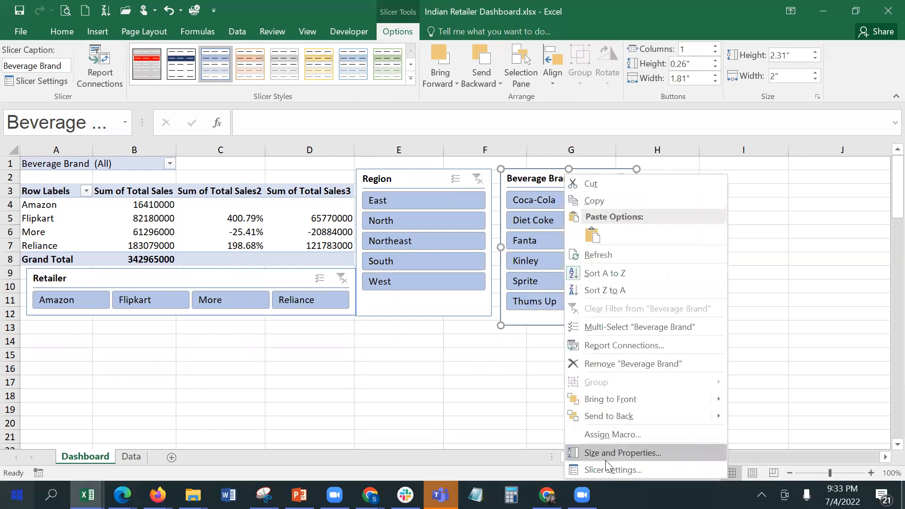
click(606, 464)
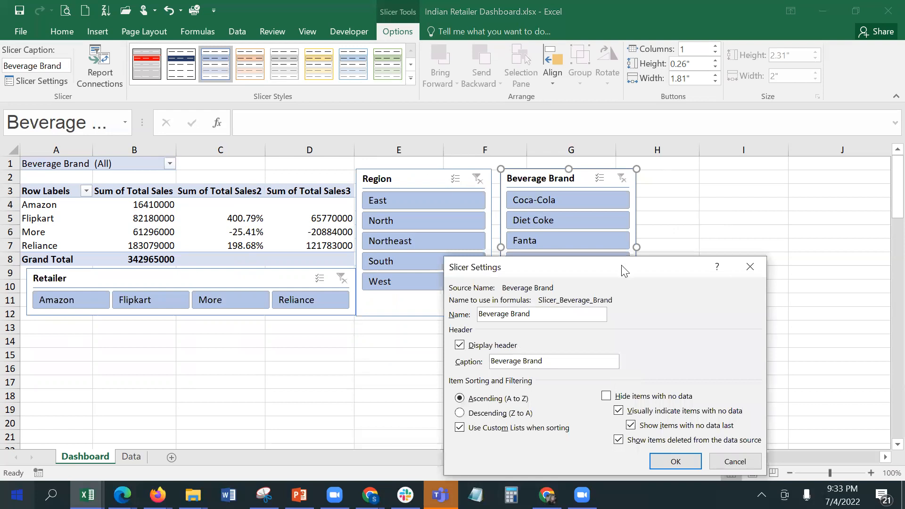
drag(619, 268, 655, 163)
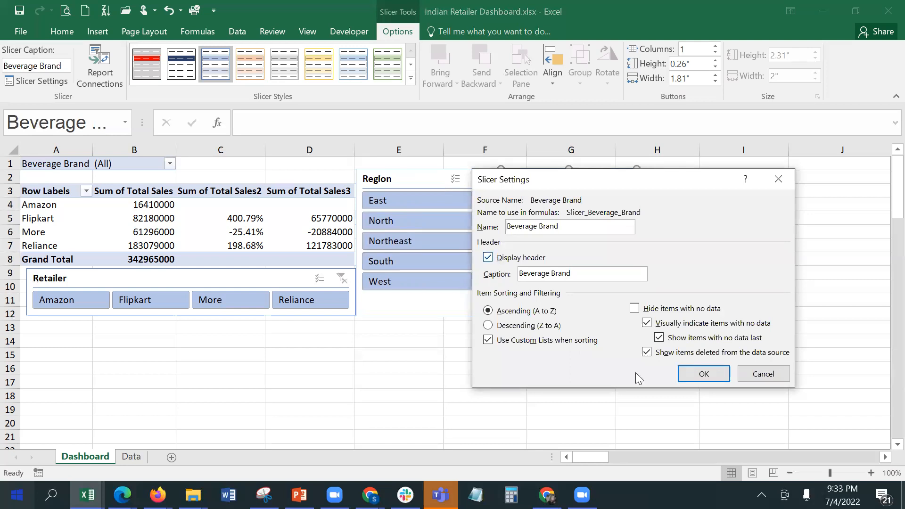
click(701, 373)
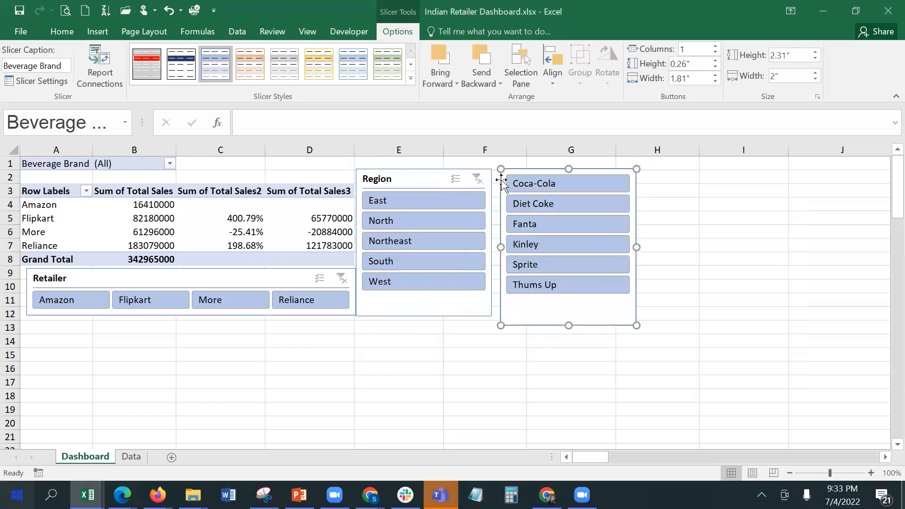
Shorten the Beverage Brand slicer to fit its items, match the Region slicer at about 1.94" high, and nudge Region off the pivot table
drag(569, 329, 577, 303)
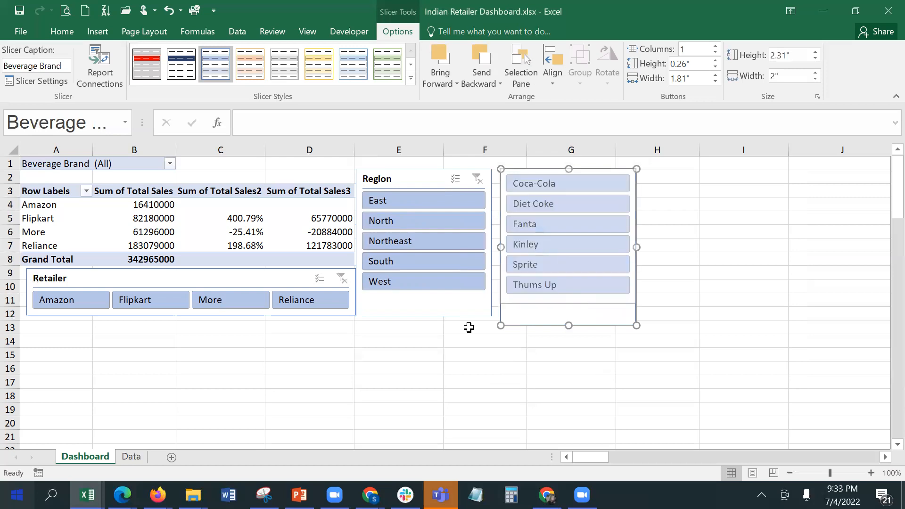
click(422, 315)
drag(423, 316, 425, 301)
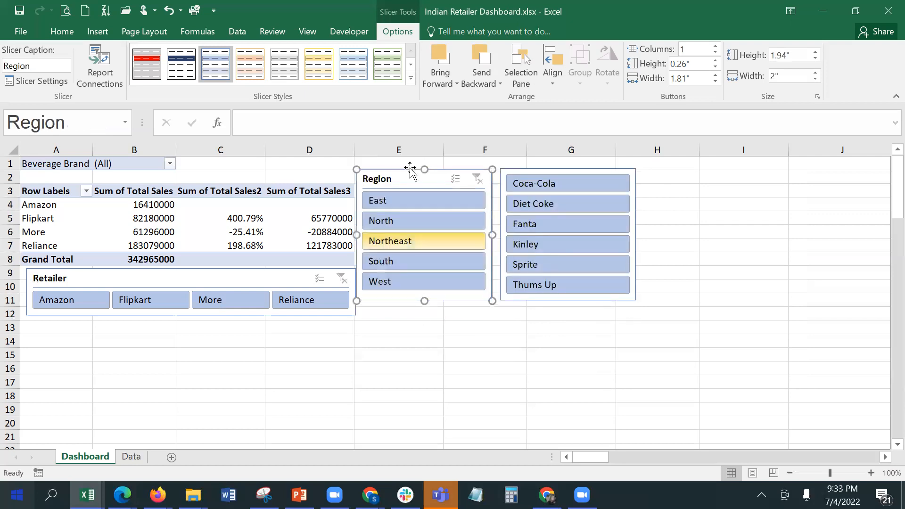
drag(412, 167, 411, 168)
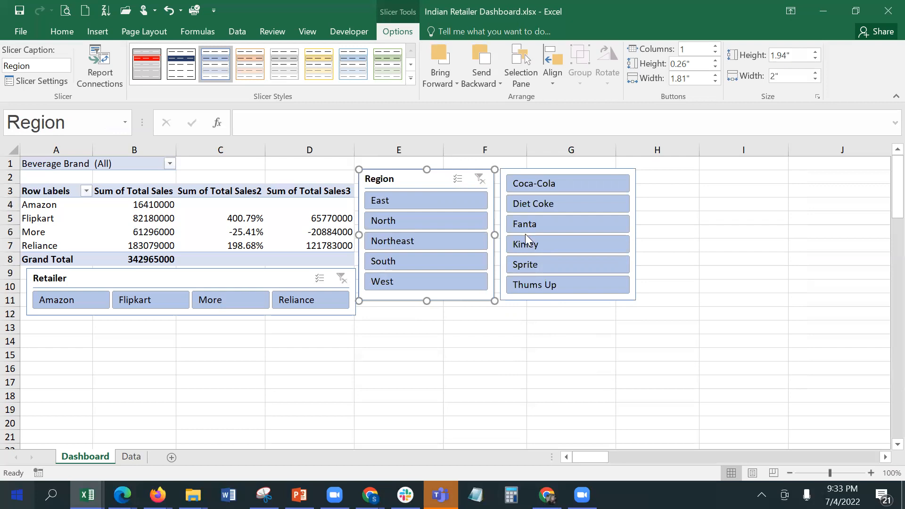
Use the slicers to filter by Coca-Cola, restrict the retailer to Amazon, and switch the brand to Diet Coke and finally Fanta
key(Escape)
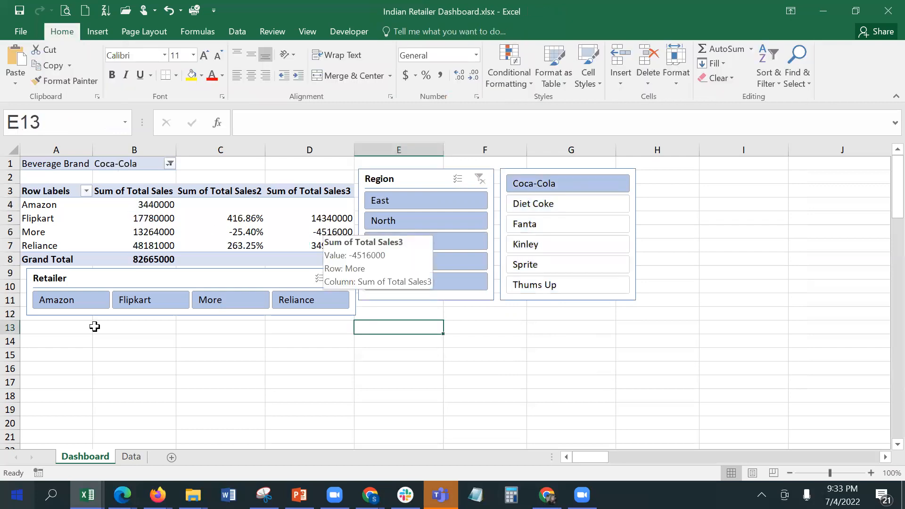
click(88, 304)
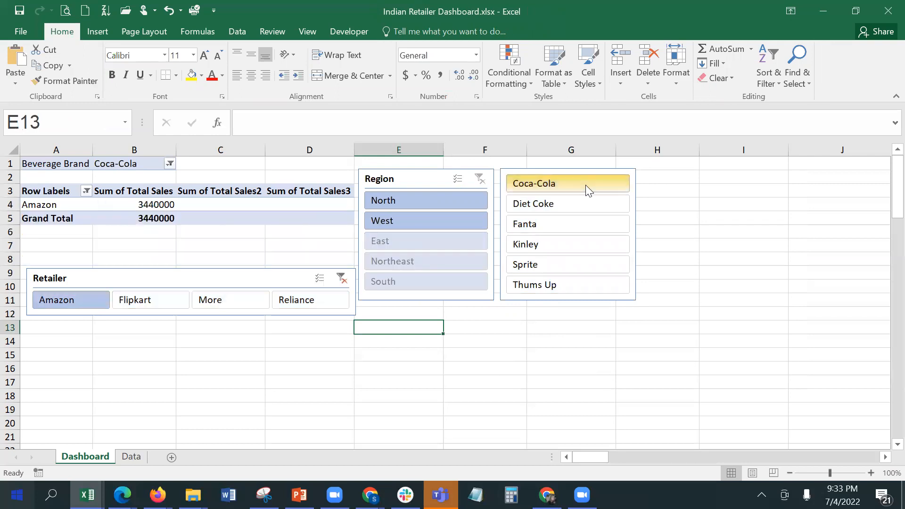
click(576, 205)
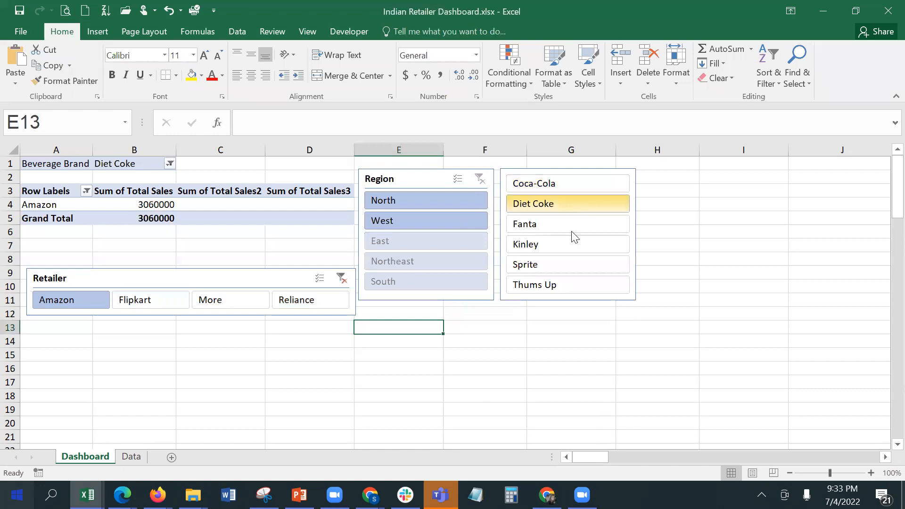
click(572, 225)
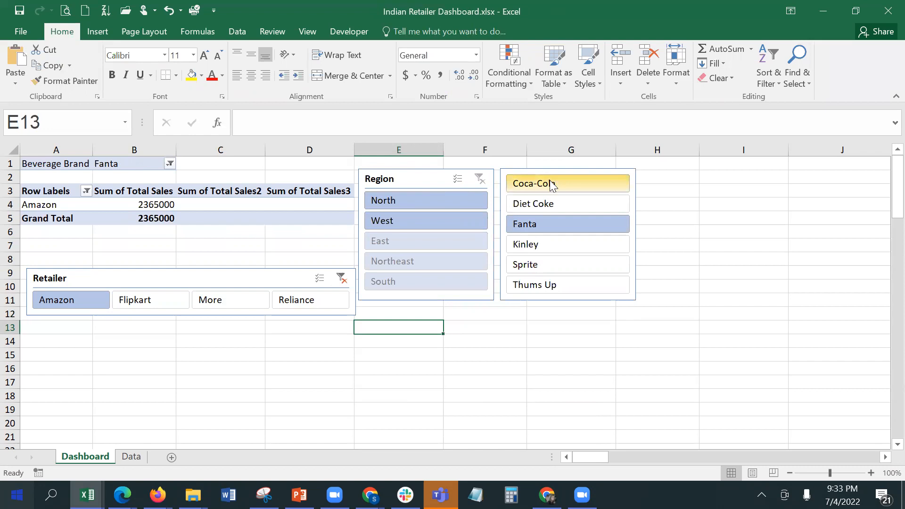
Turn the header display of the Beverage Brand slicer back on in its slicer settings
right_click(553, 179)
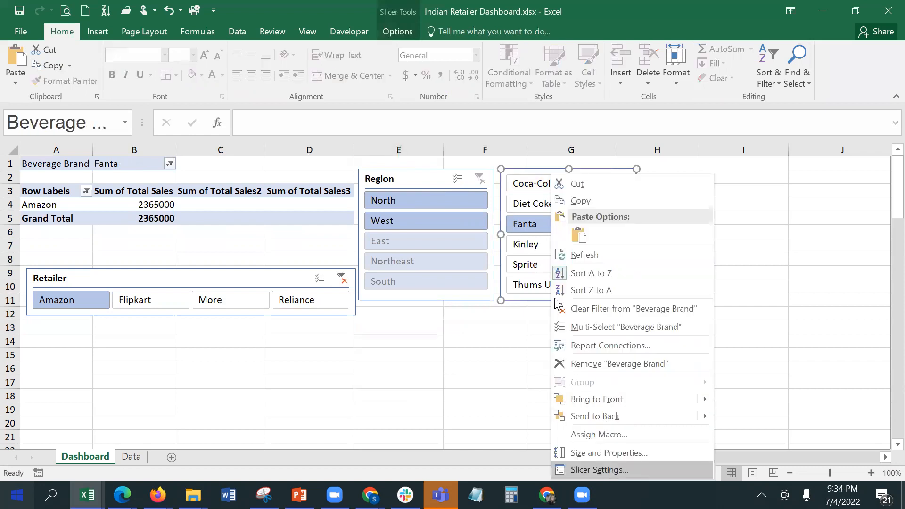
click(599, 470)
key(alt+d)
click(666, 460)
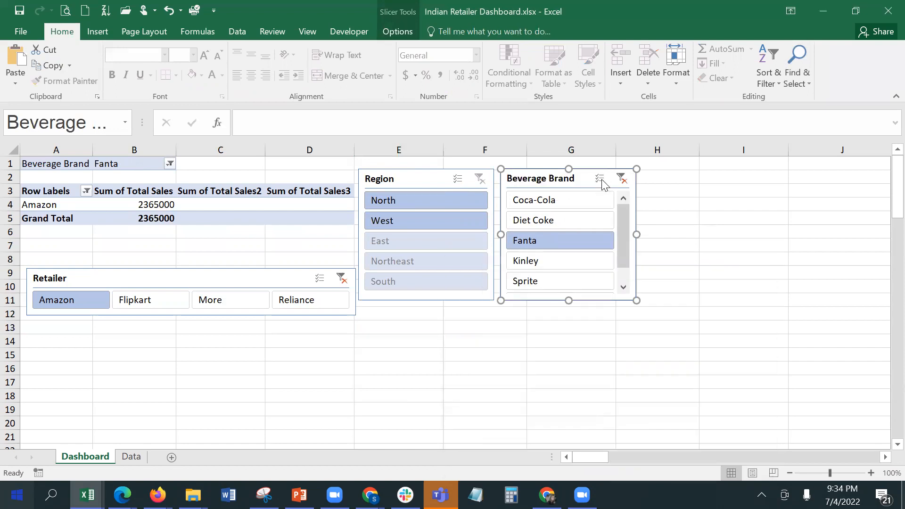
Enable multi-select on the Beverage Brand slicer and add Coca-Cola, Diet Coke and Kinley to the Fanta selection
click(601, 180)
click(541, 202)
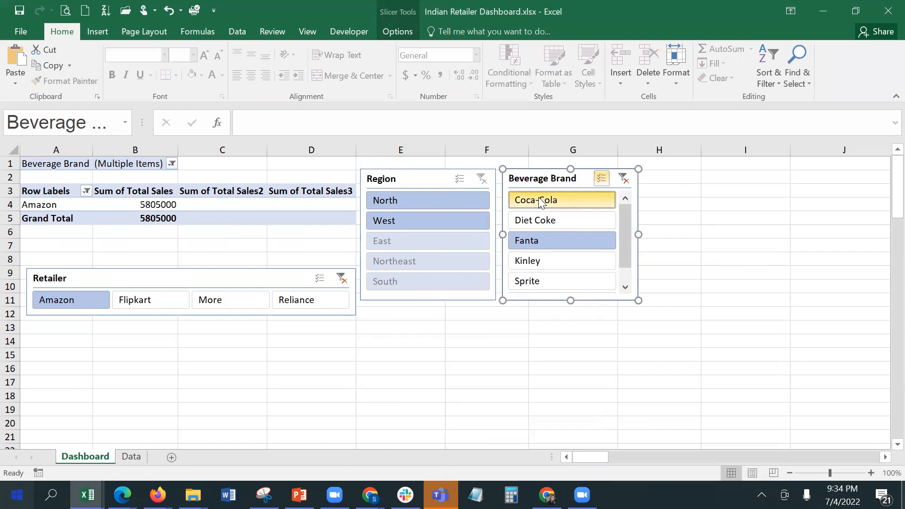
click(541, 222)
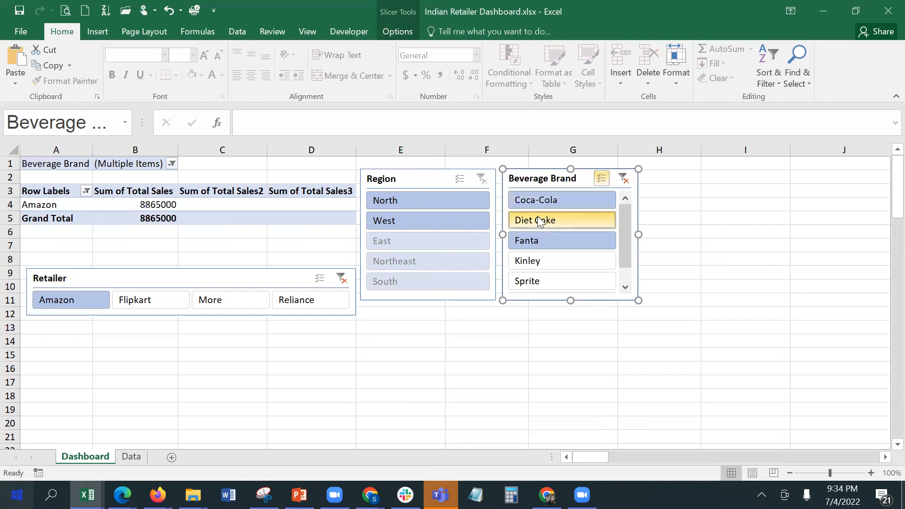
click(539, 265)
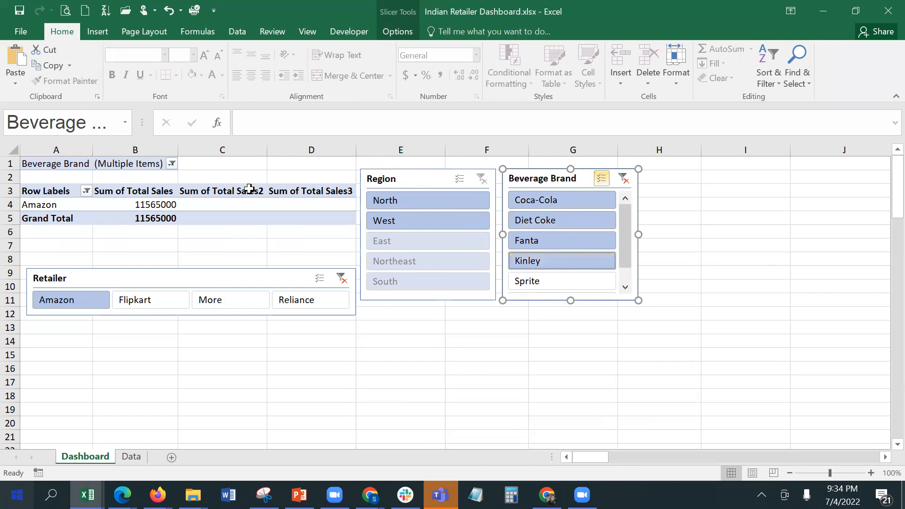
Filter the retailer to Flipkart and move the Beverage Brand field into the pivot table's columns area
click(124, 204)
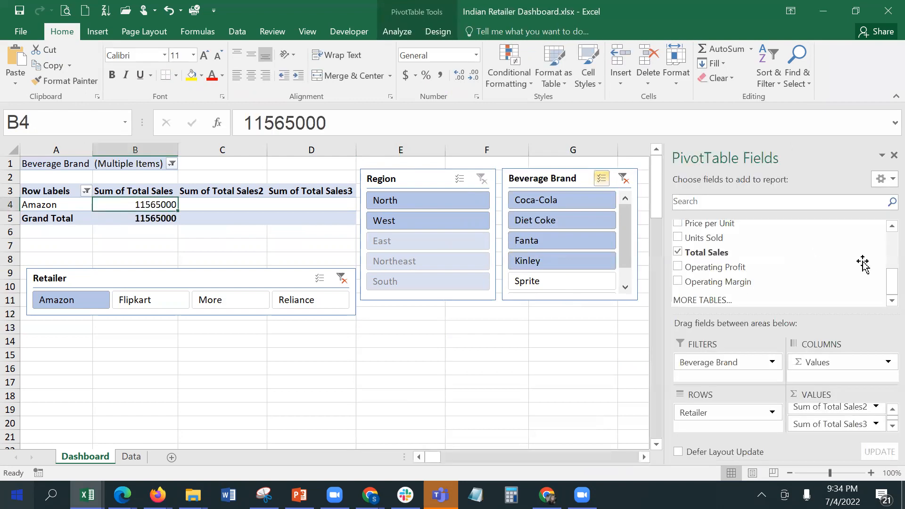
drag(885, 285, 887, 238)
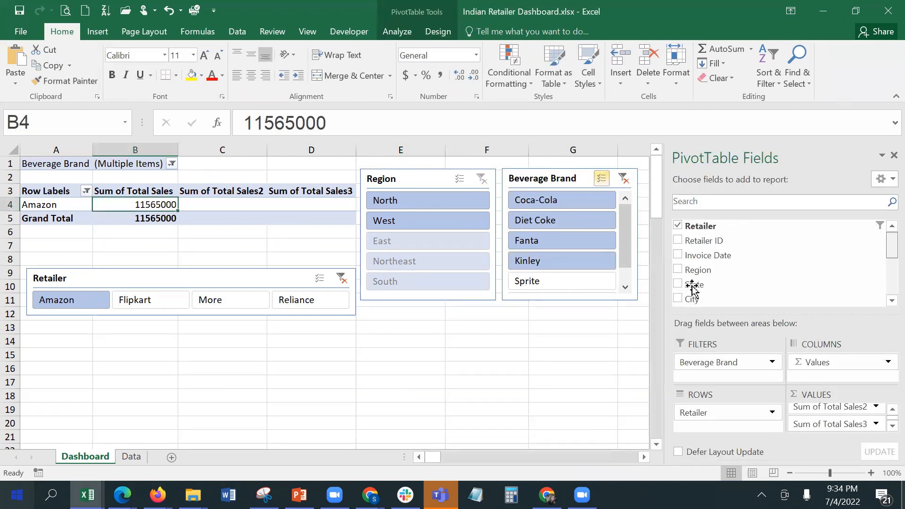
scroll(884, 263, down, 1)
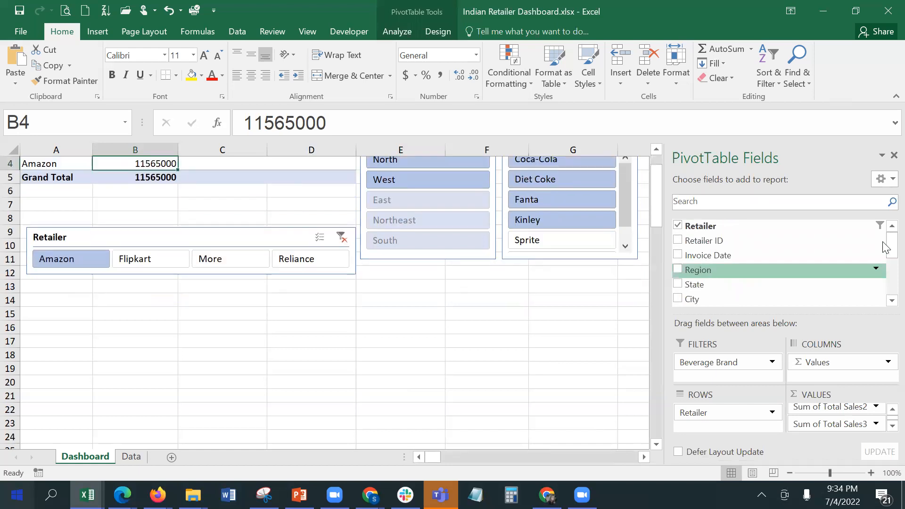
drag(887, 242, 887, 262)
scroll(885, 273, down, 1)
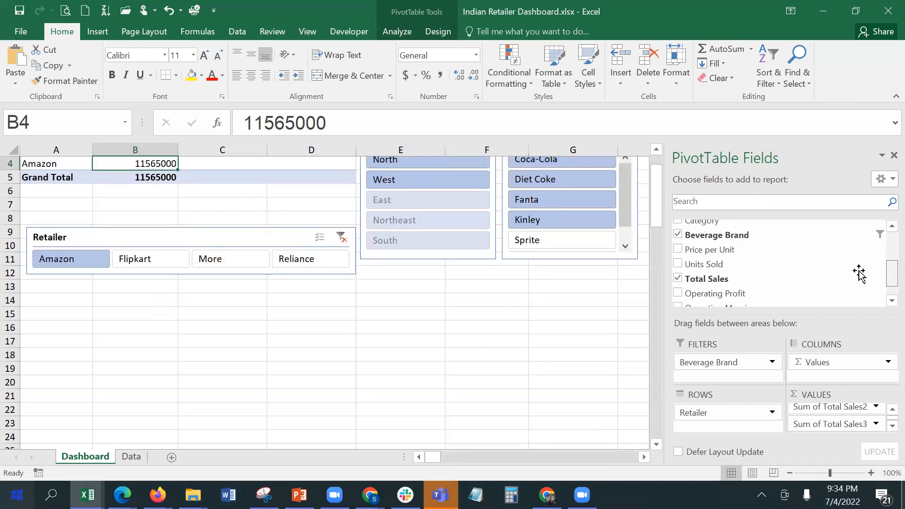
scroll(267, 315, up, 1)
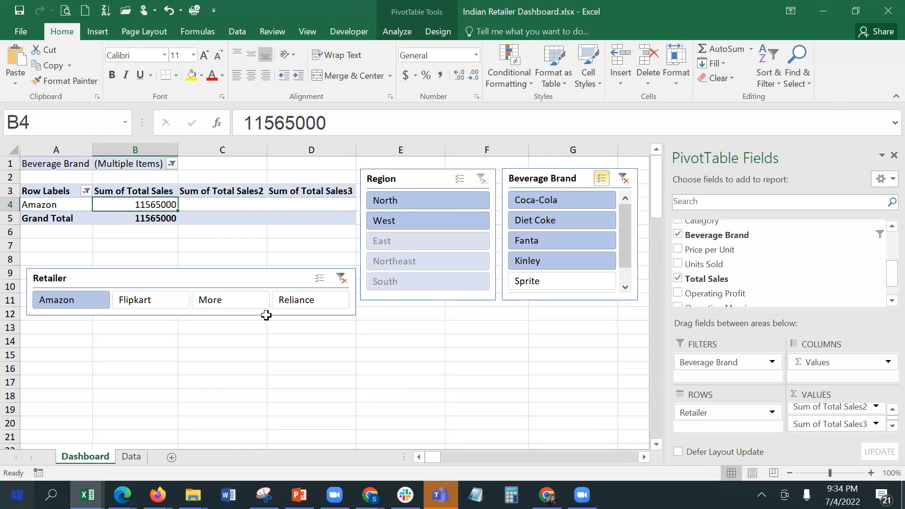
click(130, 307)
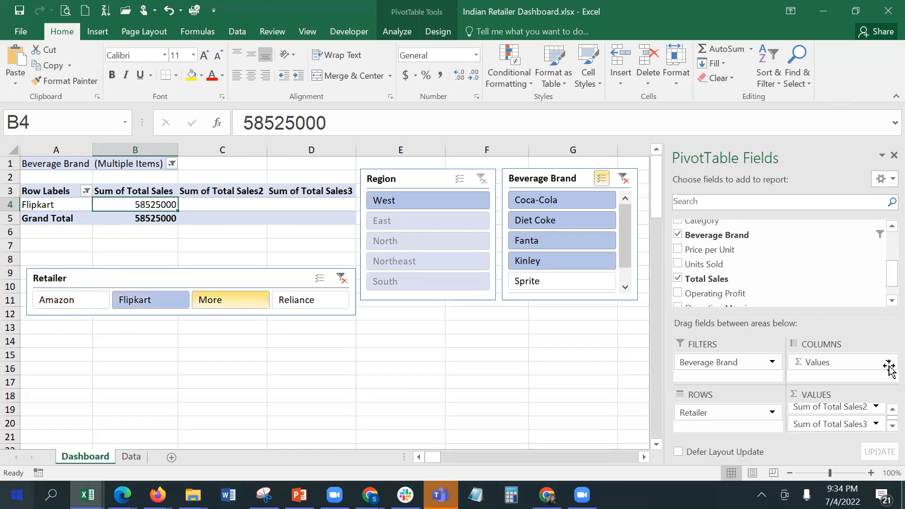
drag(736, 234, 828, 372)
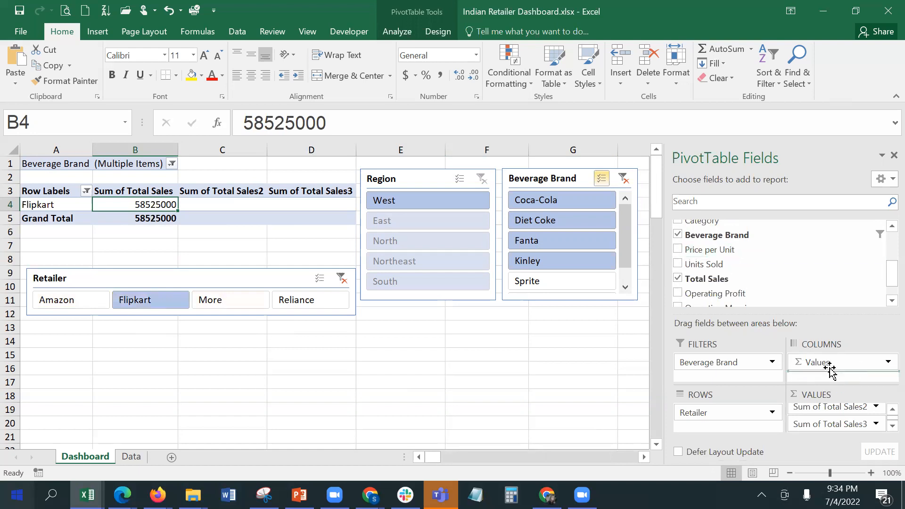
Move the Region and Beverage Brand slicers side by side below the widened pivot table and the Retailer slicer
click(290, 363)
drag(324, 178, 305, 328)
drag(420, 181, 441, 330)
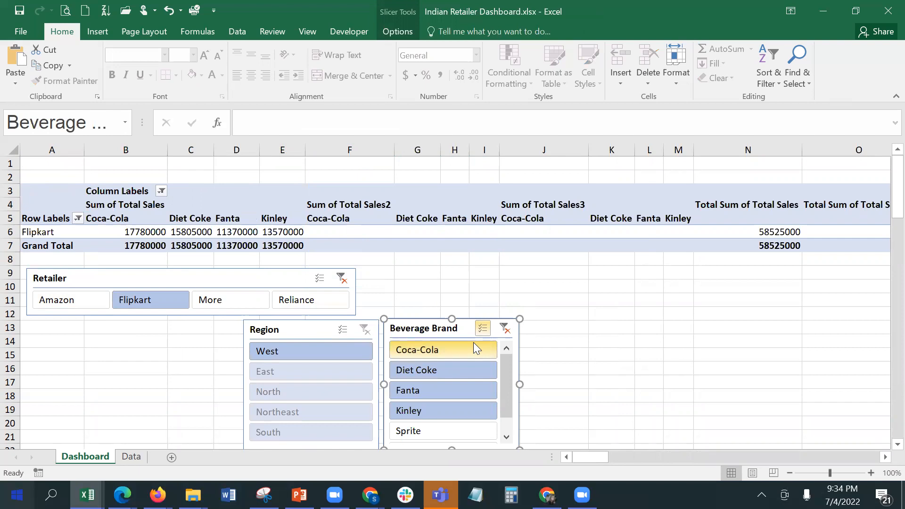
click(447, 276)
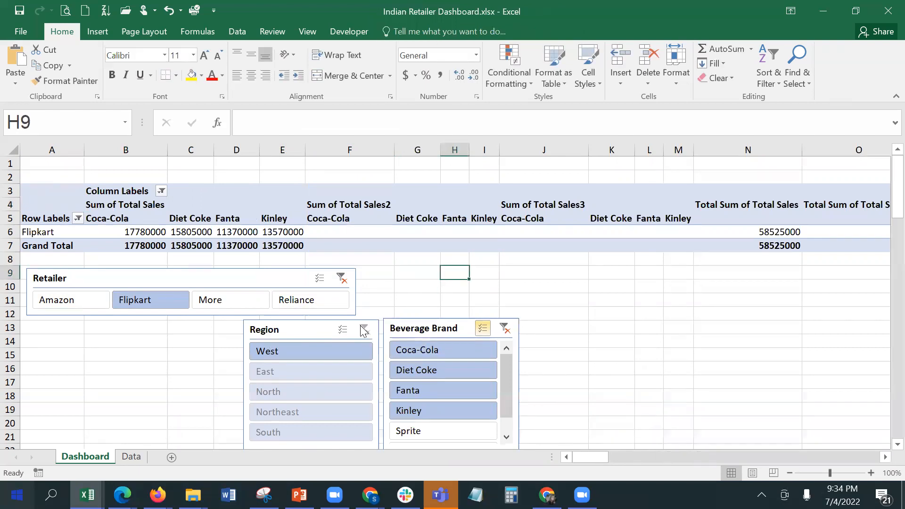
Remove Sum of Total Sales3 and Sum of Total Sales2 from the pivot table's values, keeping only Sum of Total Sales
click(286, 230)
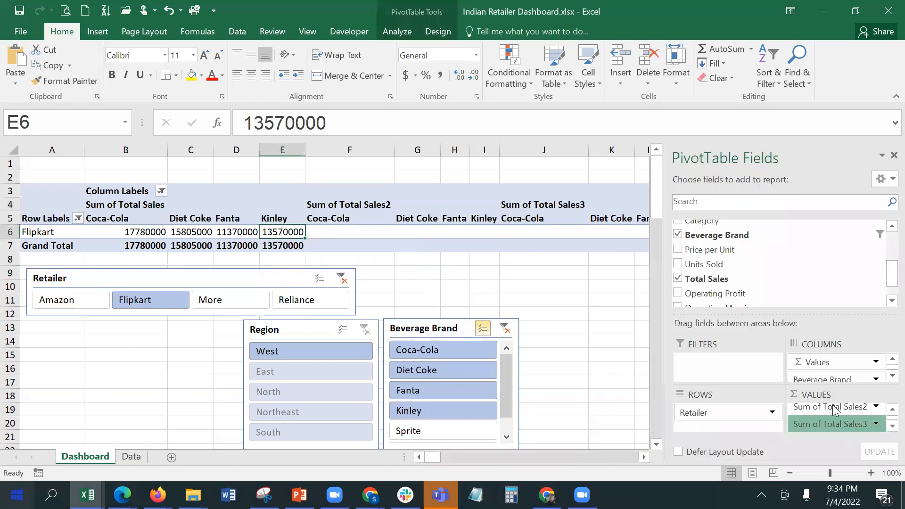
click(876, 421)
click(837, 389)
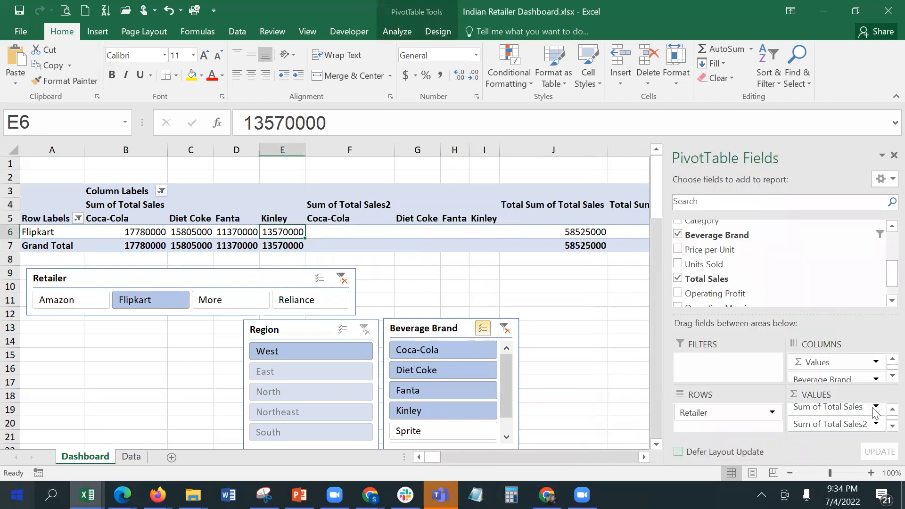
click(879, 425)
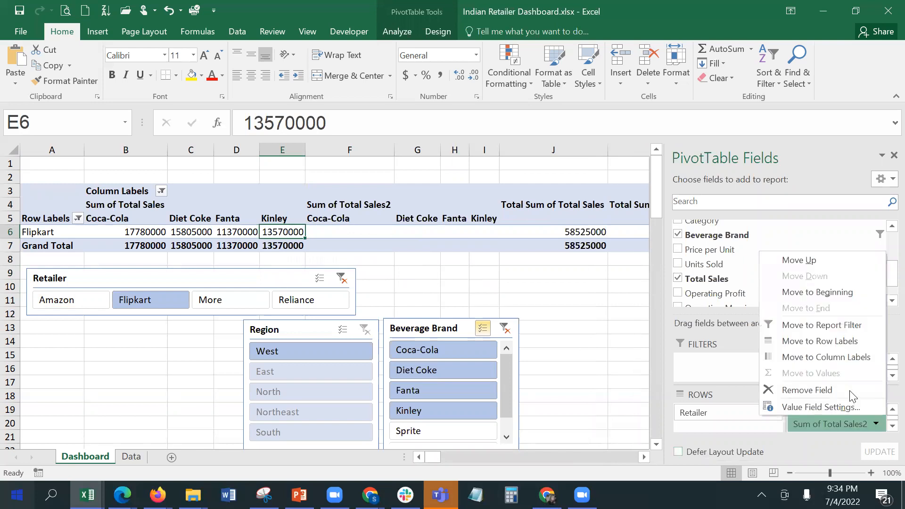
click(850, 391)
click(565, 247)
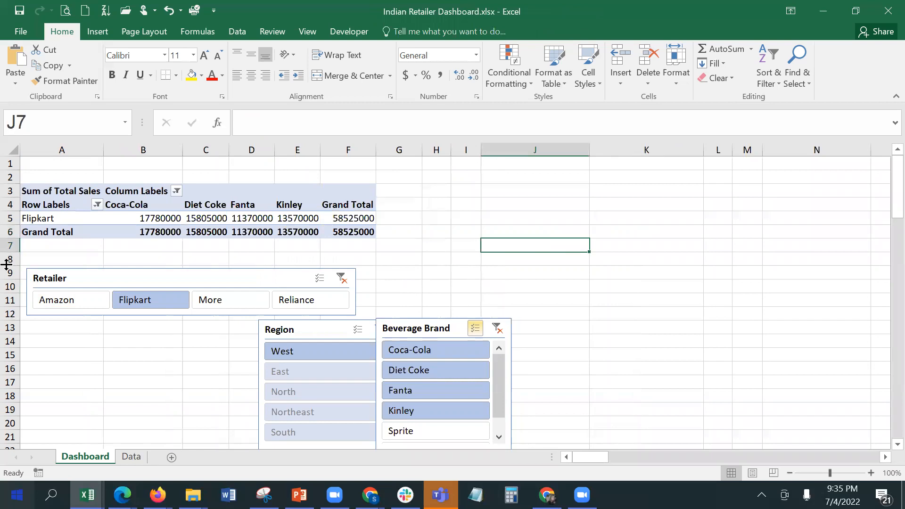
Switch the Retailer slicer from Amazon to Flipkart, More and finally Reliance
click(54, 311)
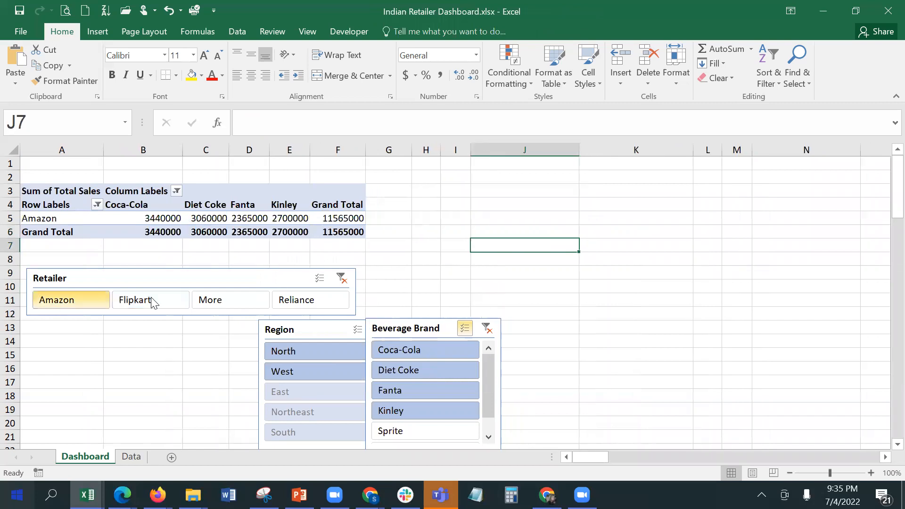
click(152, 301)
click(222, 297)
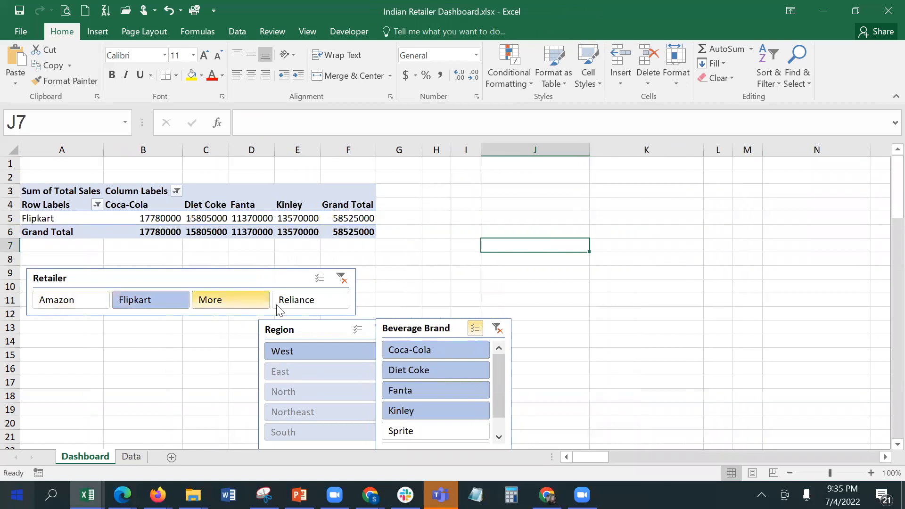
click(278, 304)
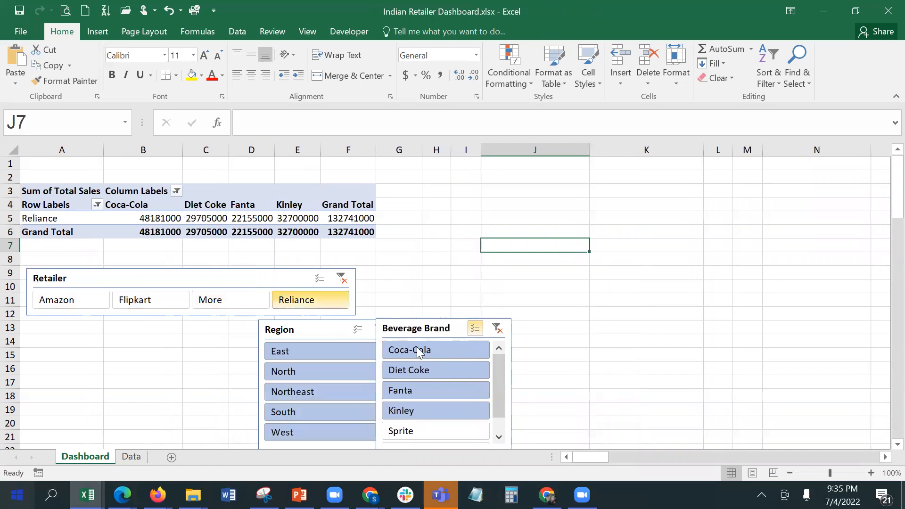
Rearrange the slicers with Beverage Brand right of the pivot table, Region beneath it and Retailer to the right of Beverage Brand
drag(472, 191, 463, 166)
drag(325, 333, 490, 309)
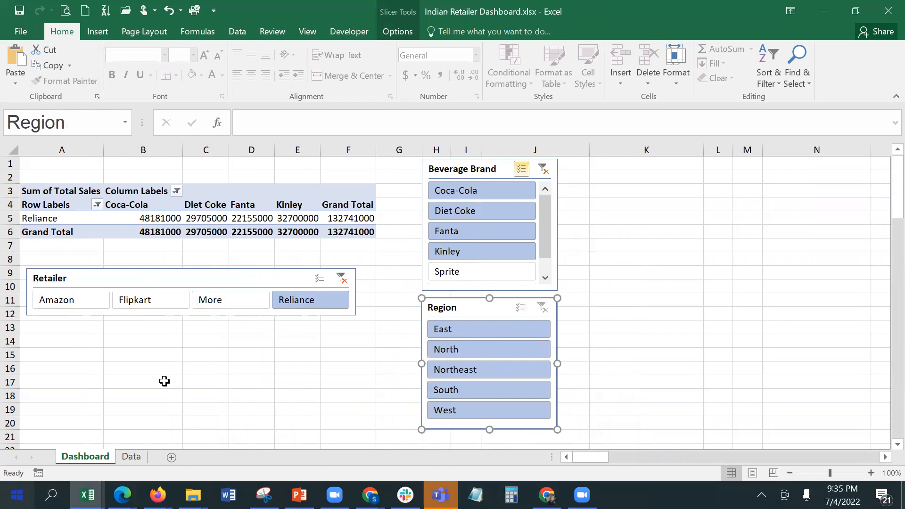
drag(186, 279, 657, 226)
mouse_move(718, 165)
mouse_down()
mouse_move(731, 172)
mouse_move(722, 172)
mouse_up()
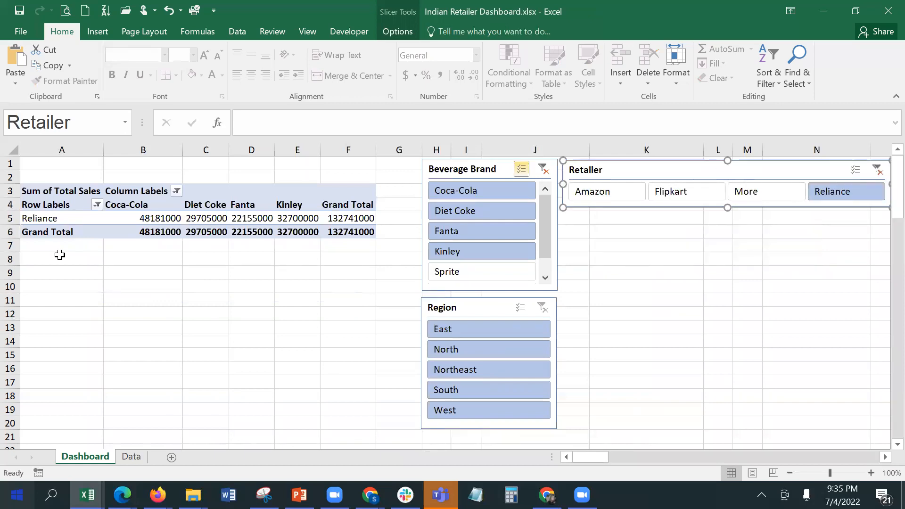
Insert a clustered column PivotChart from the pivot table and place it directly below the table
click(128, 217)
right_click(130, 220)
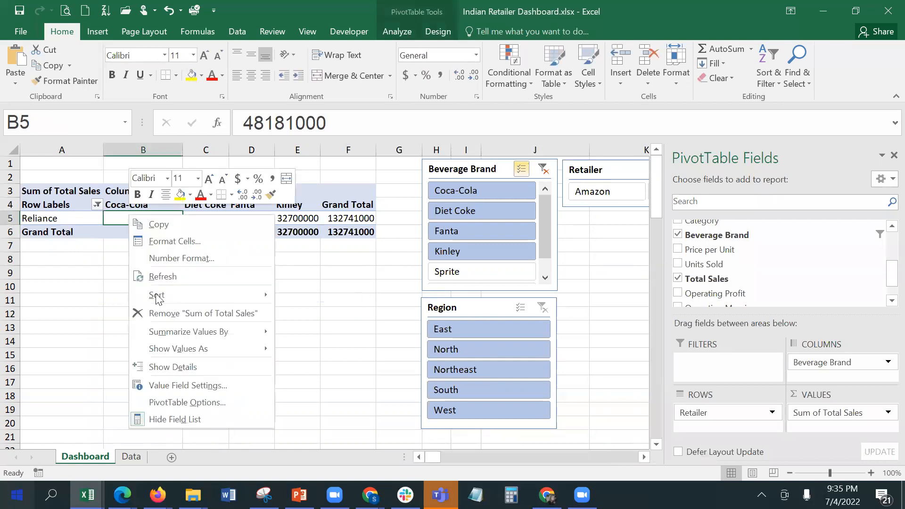
click(421, 27)
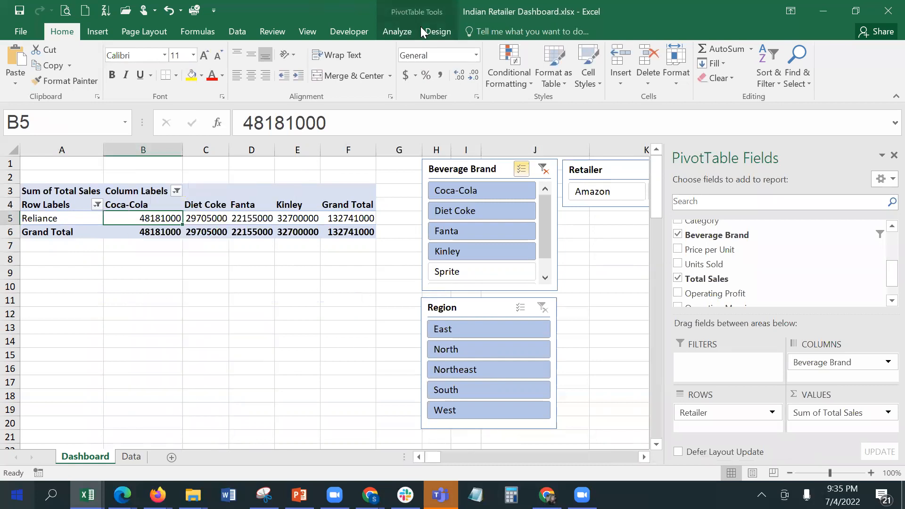
click(414, 30)
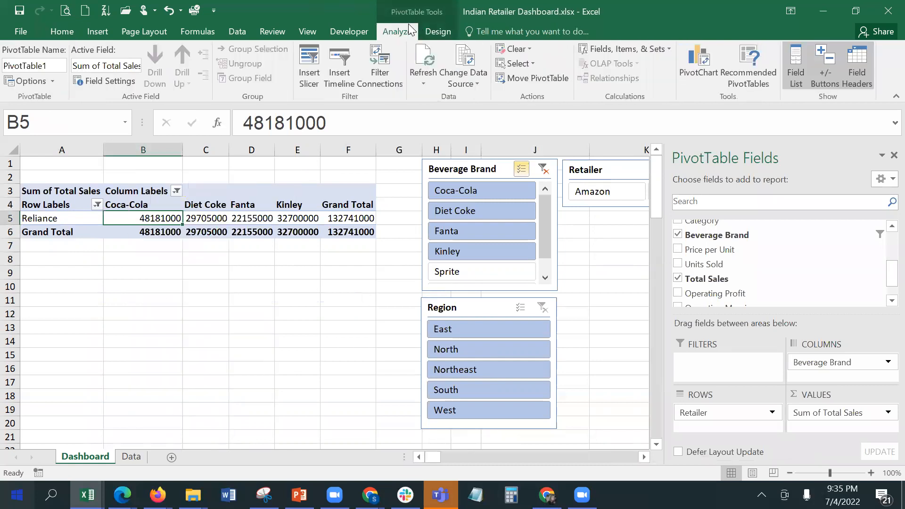
click(704, 61)
click(808, 414)
drag(316, 236, 242, 259)
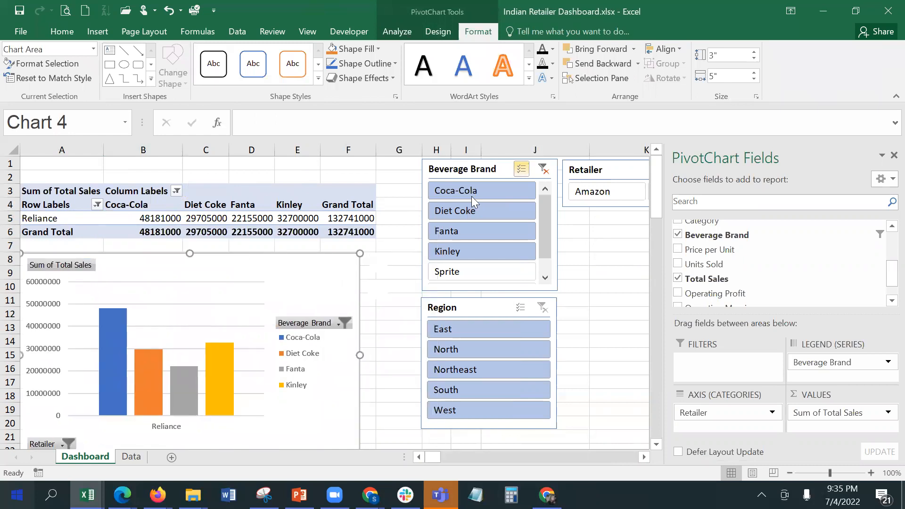
Exclude Coca-Cola with the Beverage Brand slicer to test the chart, and clear the slicer's filter to include all brands
click(504, 186)
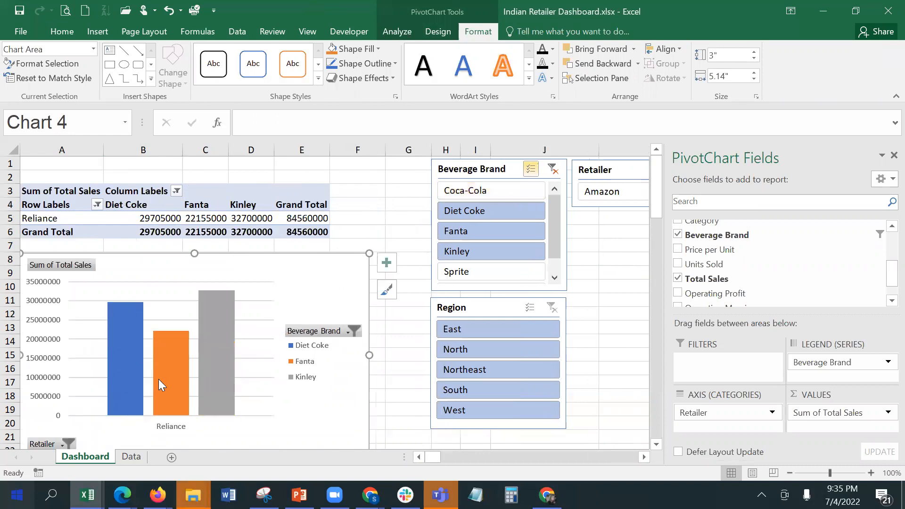
mouse_move(159, 380)
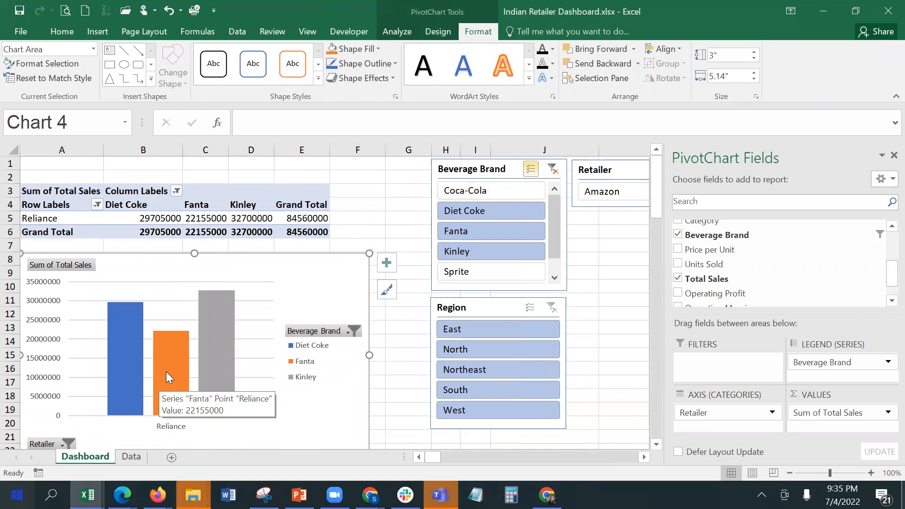
click(553, 169)
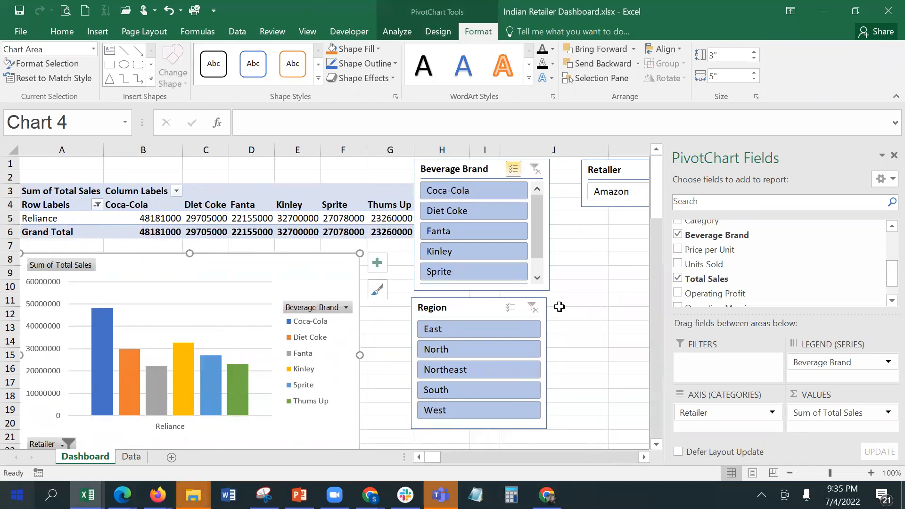
click(591, 300)
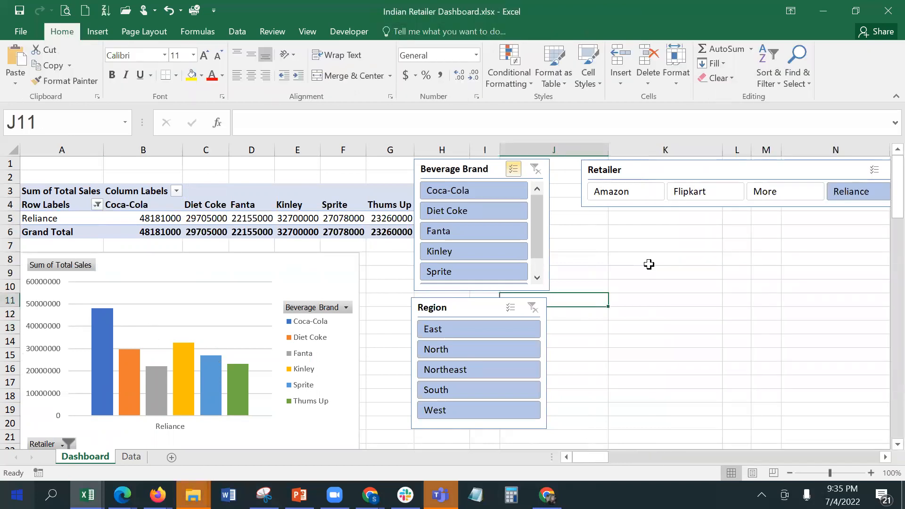
Move the Retailer slicer to the sheet's upper-left corner and insert two rows above the pivot table to make room for it
drag(653, 170, 648, 172)
drag(6, 202, 52, 160)
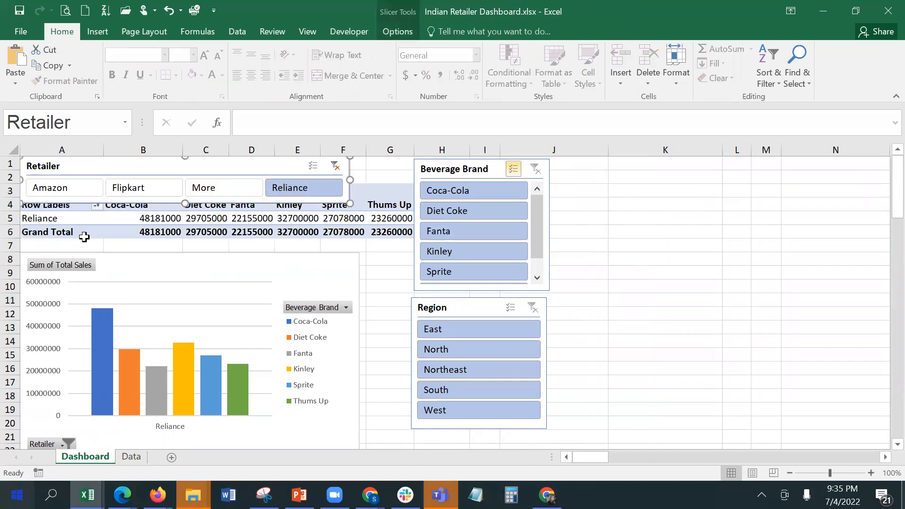
click(10, 188)
click(621, 57)
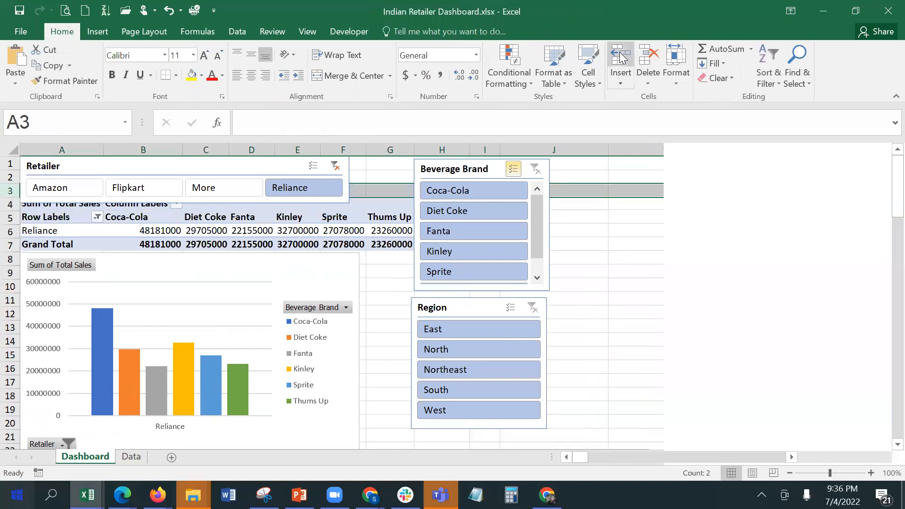
click(622, 58)
click(719, 285)
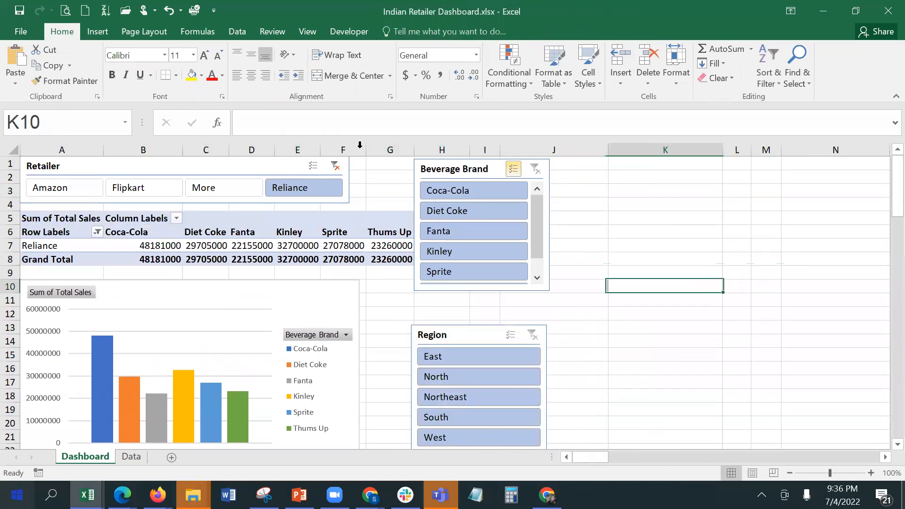
Place the Beverage Brand and Region slicers side by side right of the pivot table and nudge the chart up beneath the table
drag(459, 164, 510, 158)
drag(468, 327, 681, 155)
drag(483, 335, 685, 169)
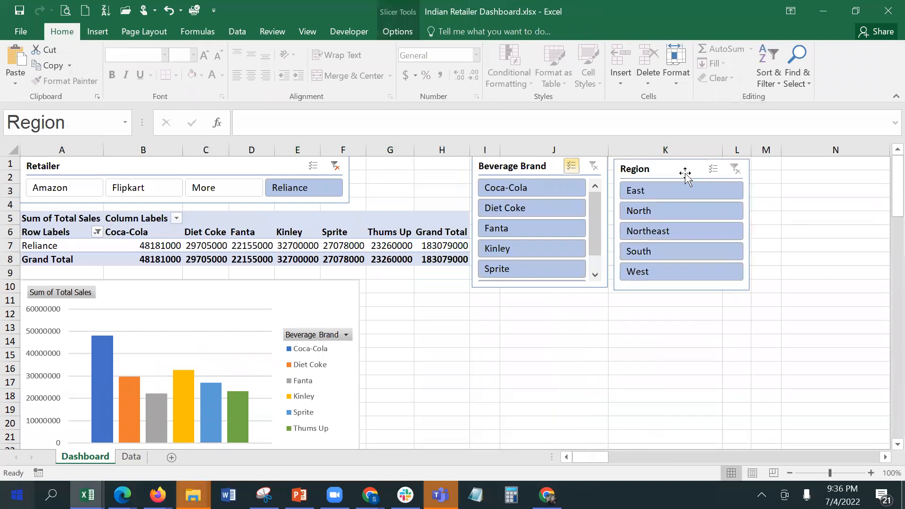
click(618, 381)
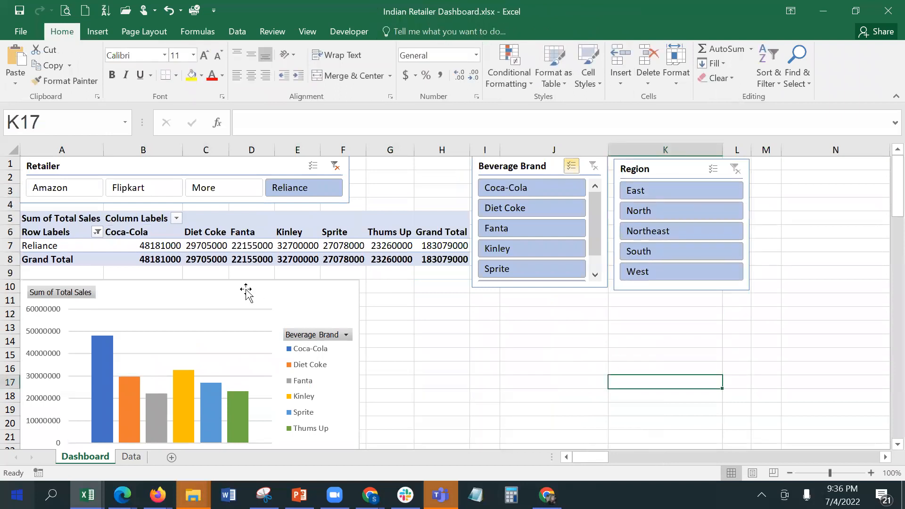
drag(250, 284, 253, 276)
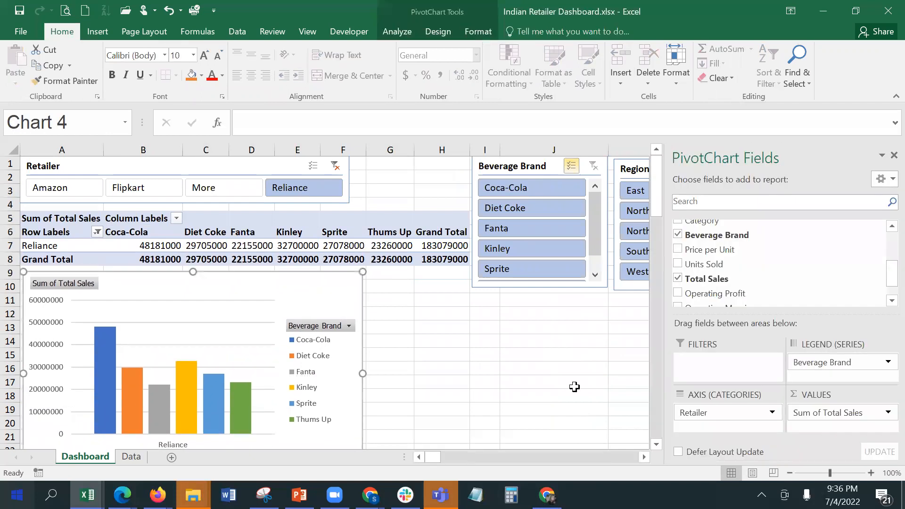
click(573, 381)
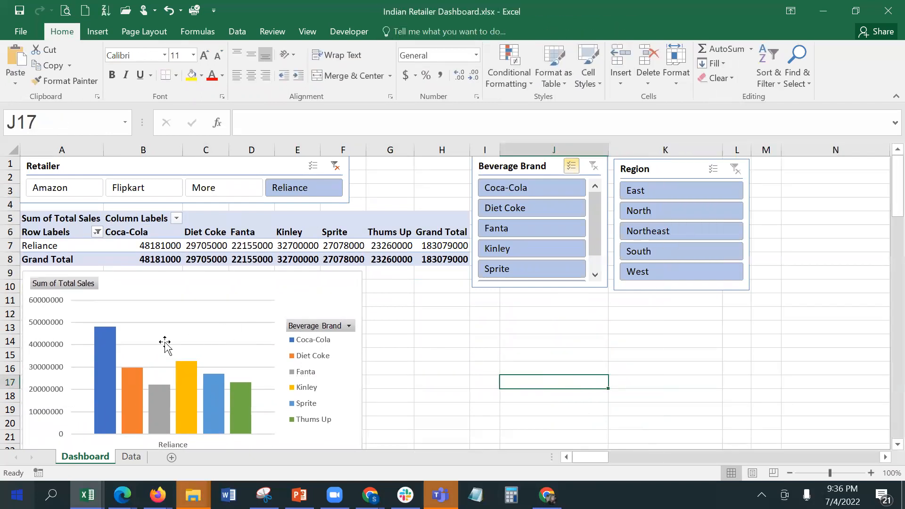
Exclude Diet Coke with the Beverage Brand slicer, and clear the slicer's filter with multi-select turned off
click(560, 208)
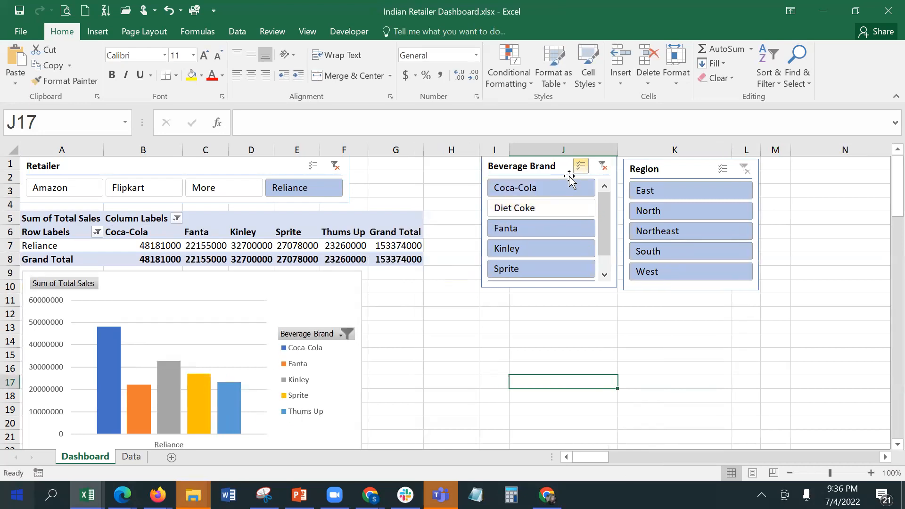
click(603, 167)
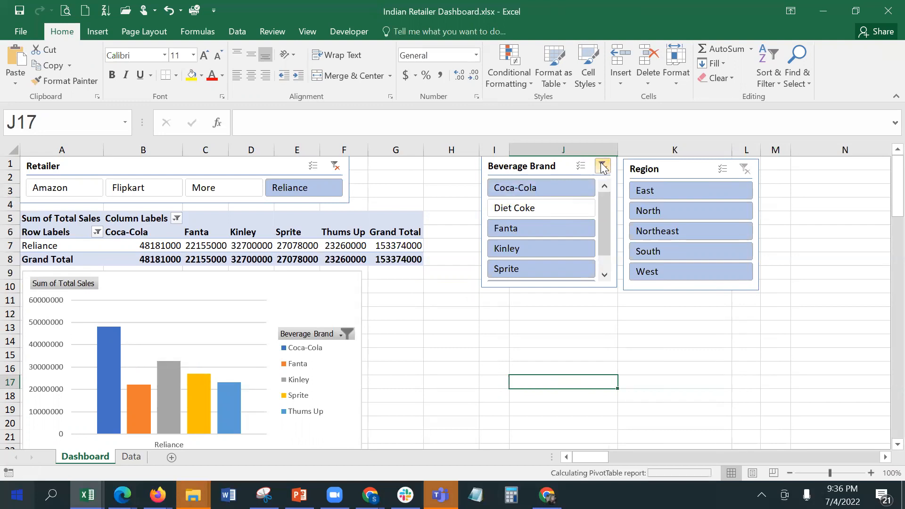
Show only Coca-Cola with the Beverage Brand slicer, and clear the slicer's filter again
click(539, 187)
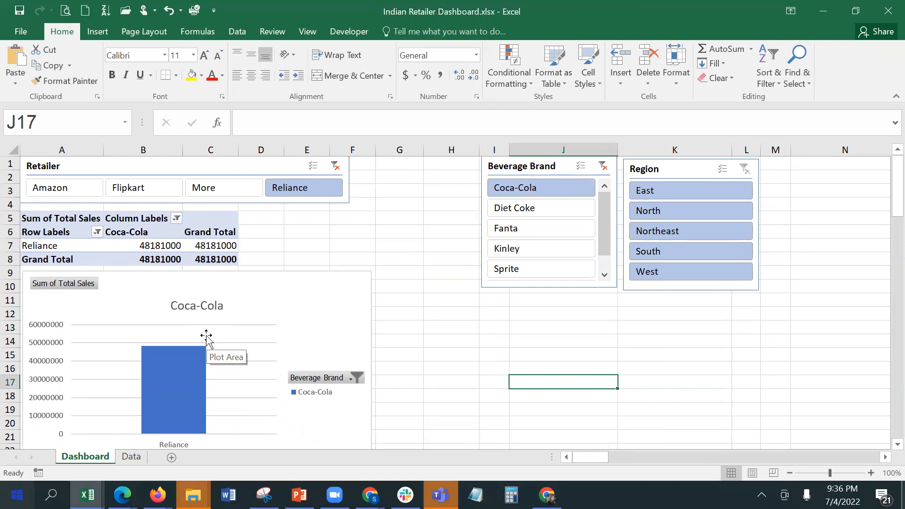
click(602, 166)
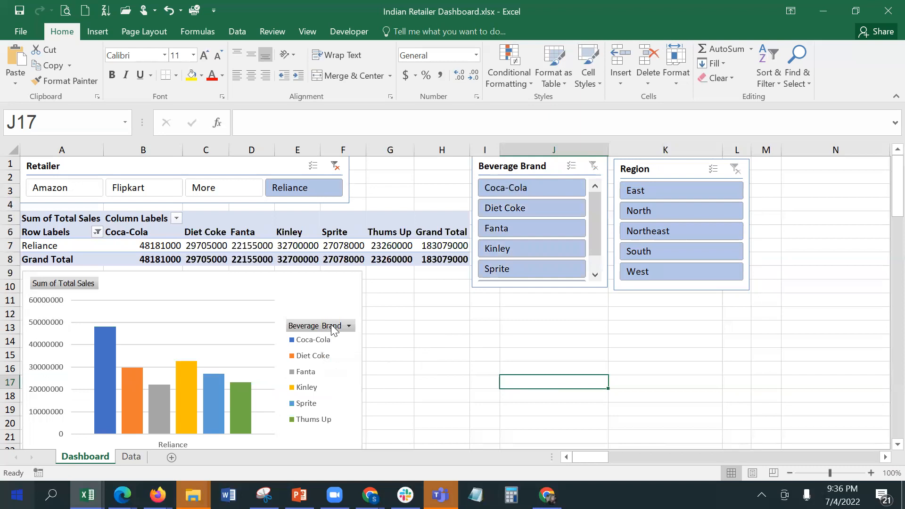
Filter the column chart to Coca-Cola only using the chart's own Beverage Brand filter
click(331, 324)
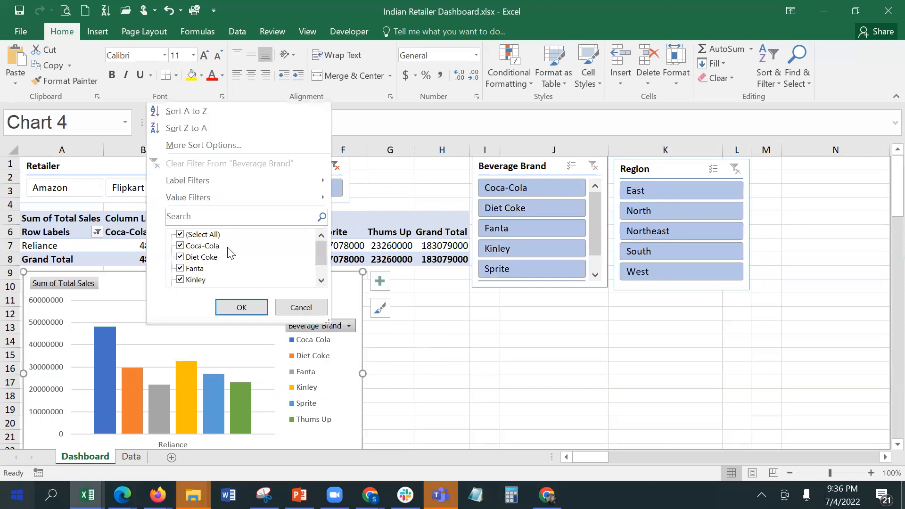
click(213, 235)
click(213, 245)
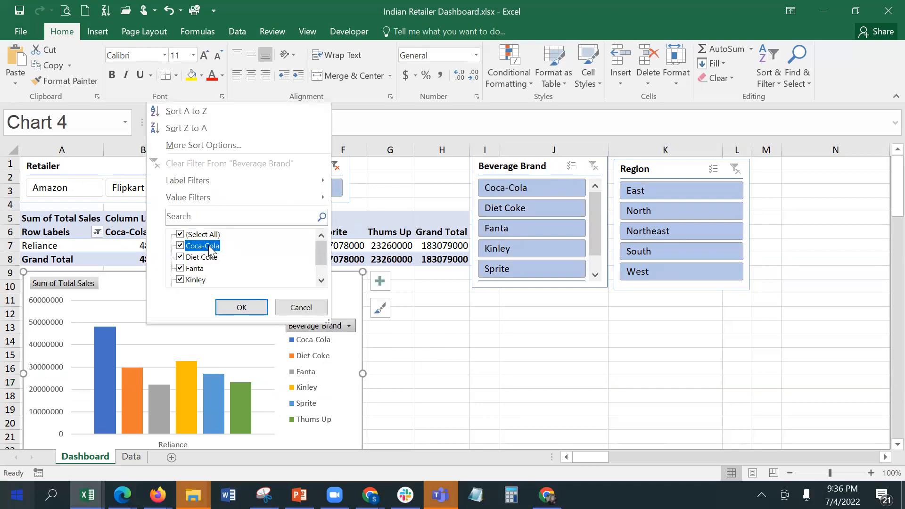
click(180, 235)
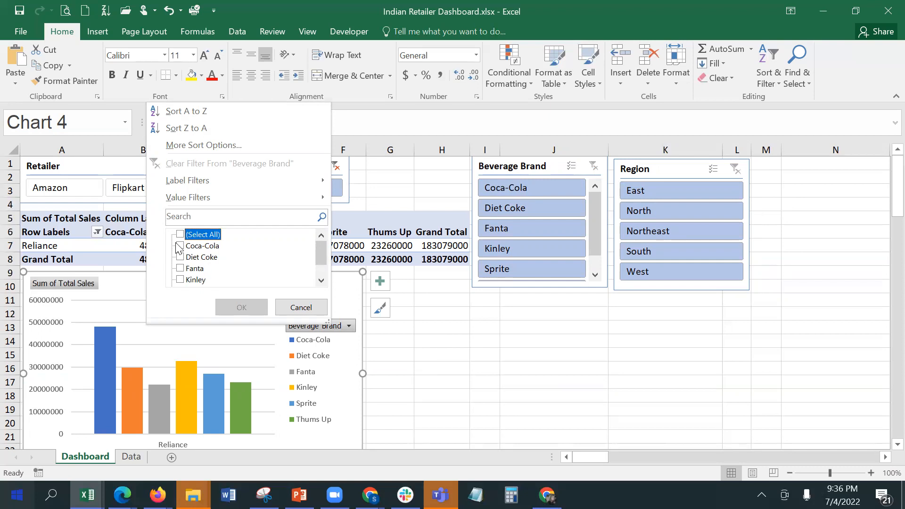
click(180, 246)
click(242, 308)
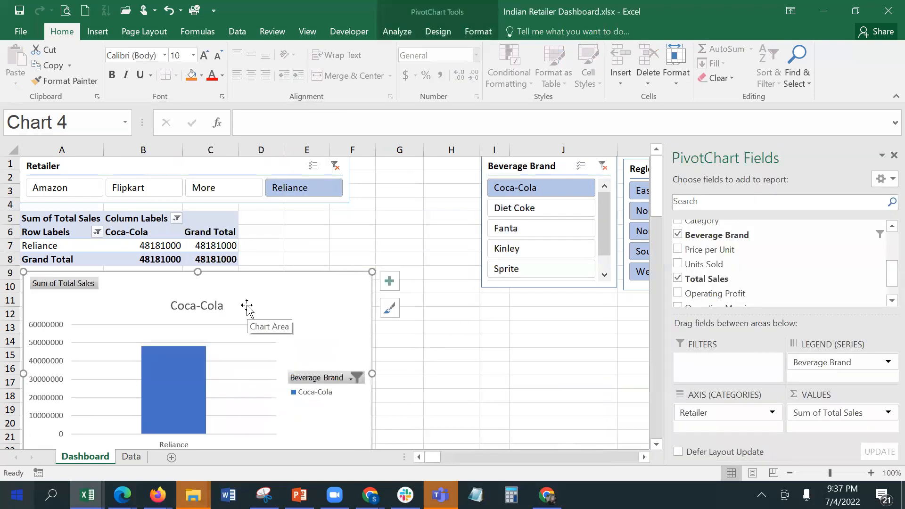
click(414, 394)
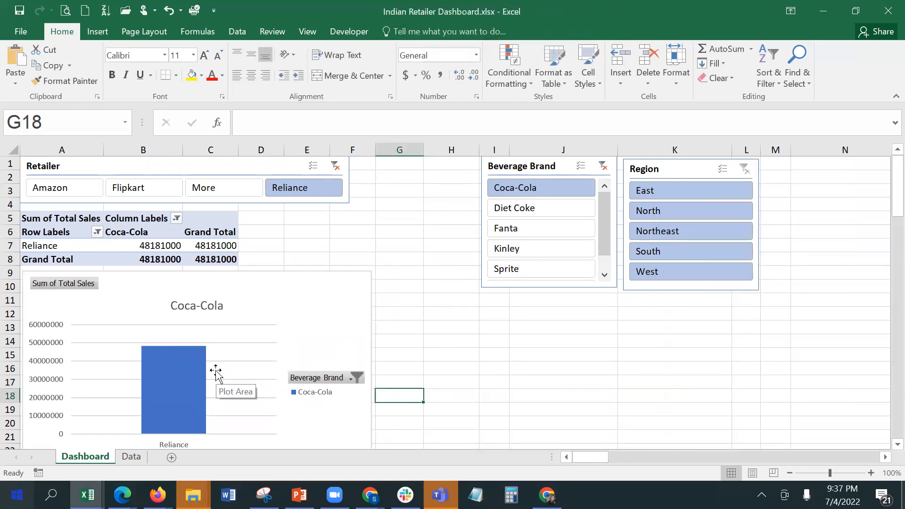
Select all beverage brands again in the chart's own Beverage Brand filter
click(349, 377)
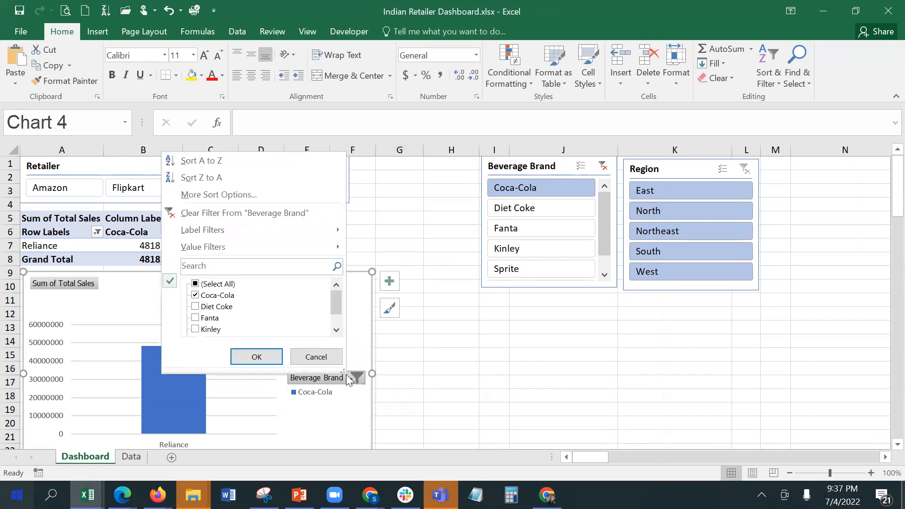
click(221, 287)
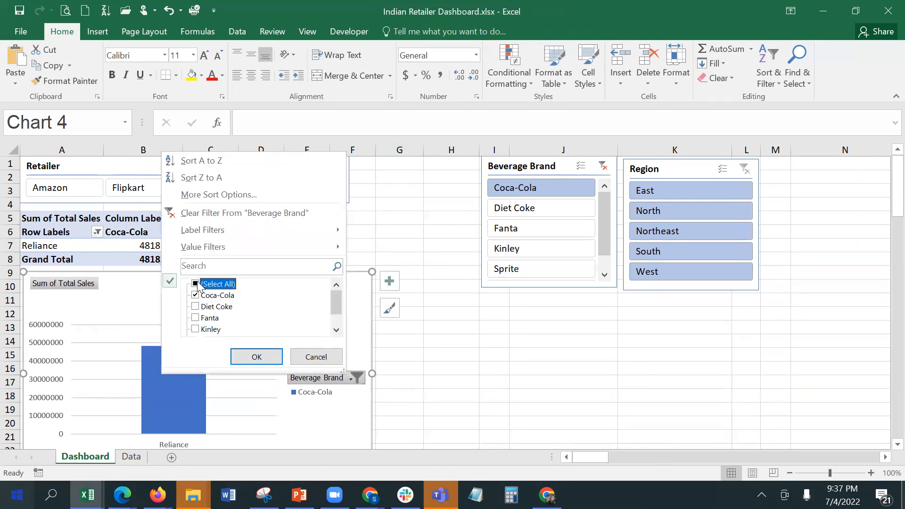
click(256, 357)
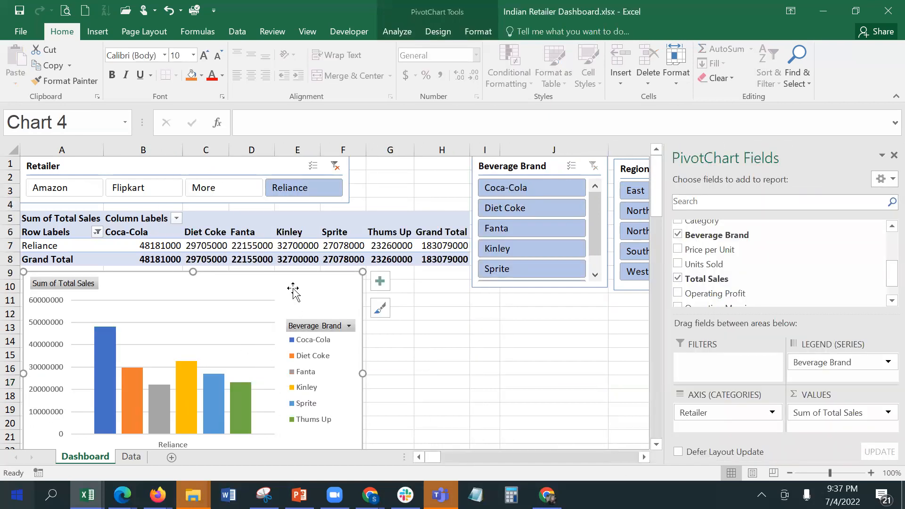
Look through the available chart styles and remove the legend from the column chart
click(479, 31)
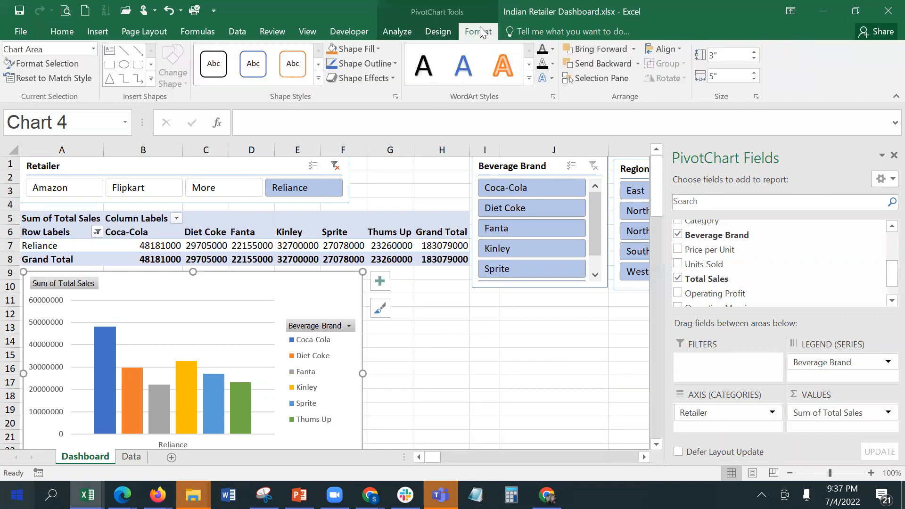
click(426, 32)
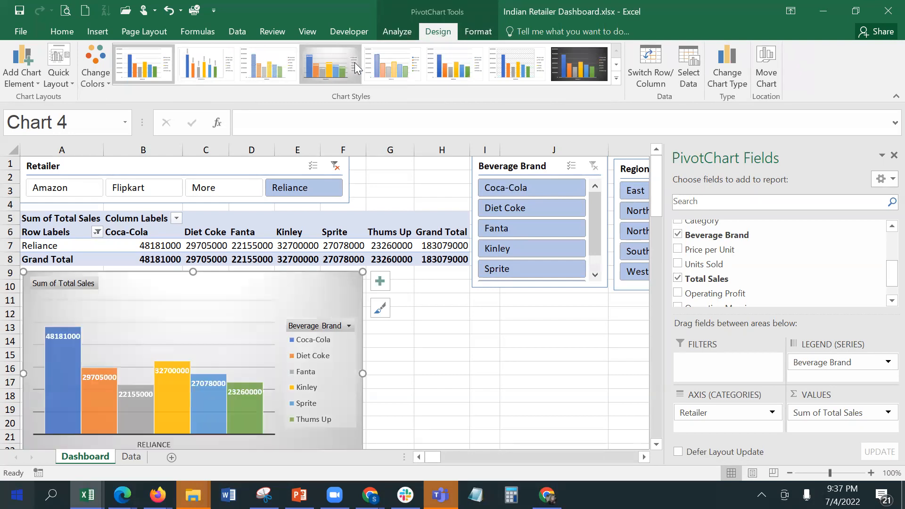
click(618, 79)
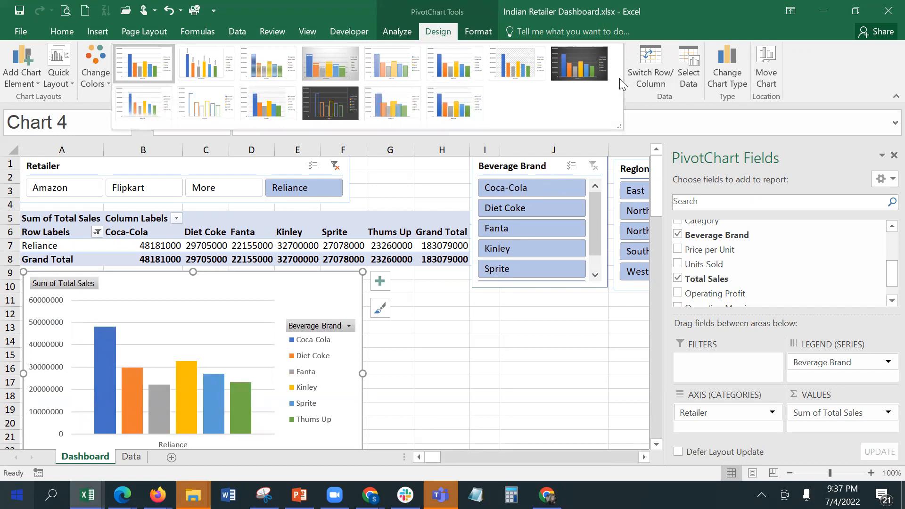
click(38, 76)
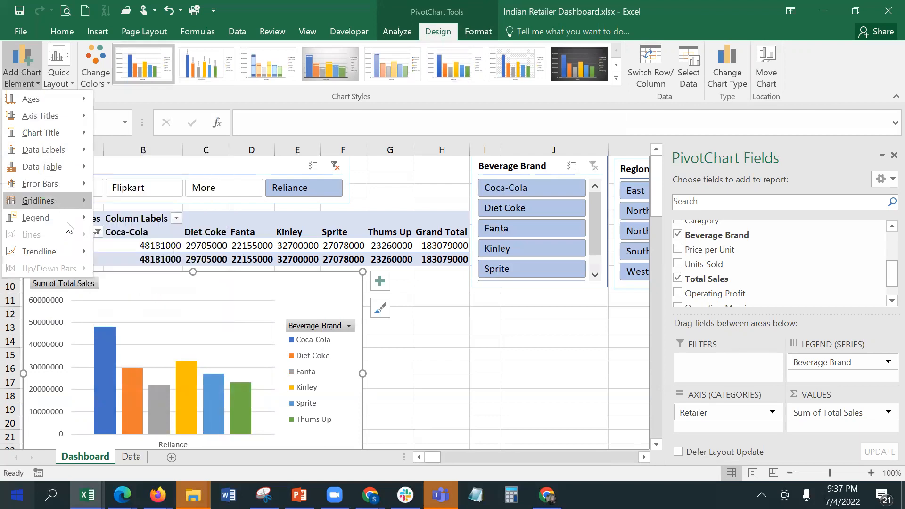
click(135, 222)
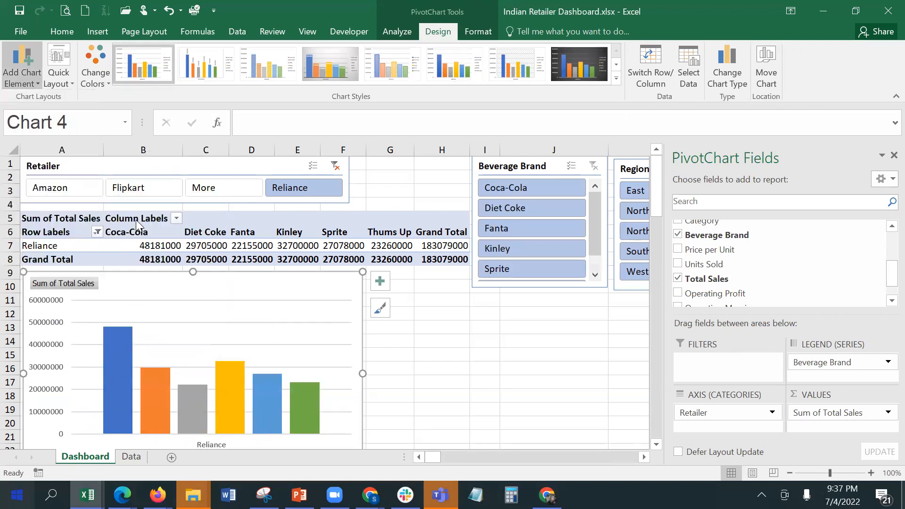
click(467, 360)
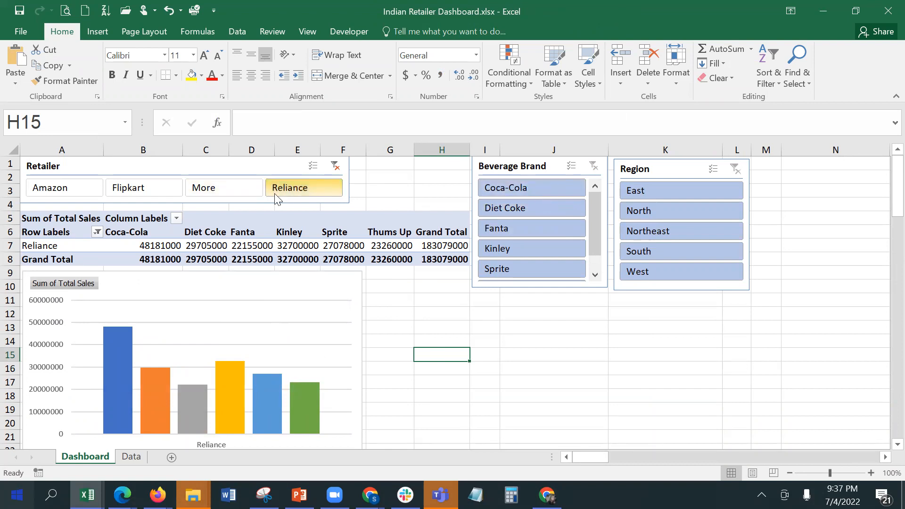
Clear the Retailer slicer's filter and move the column chart down beneath the pivot table's Grand Total row
click(333, 166)
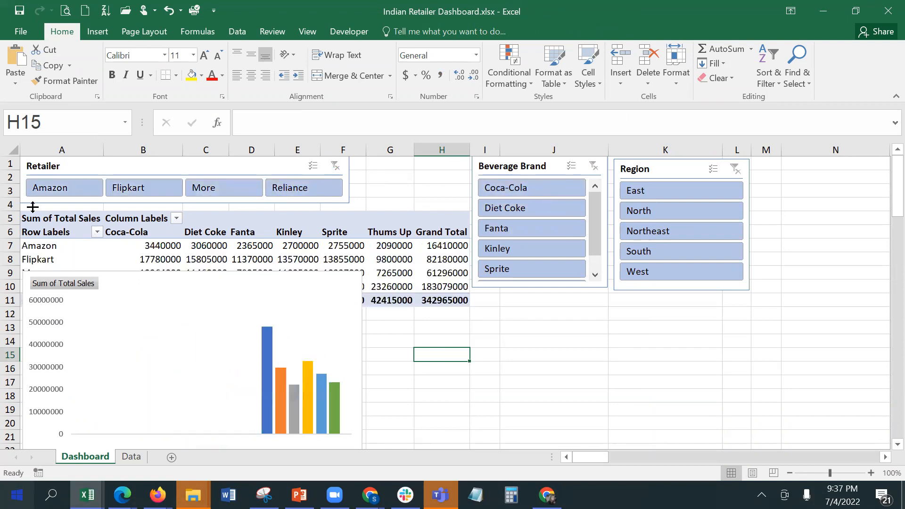
drag(281, 283, 280, 319)
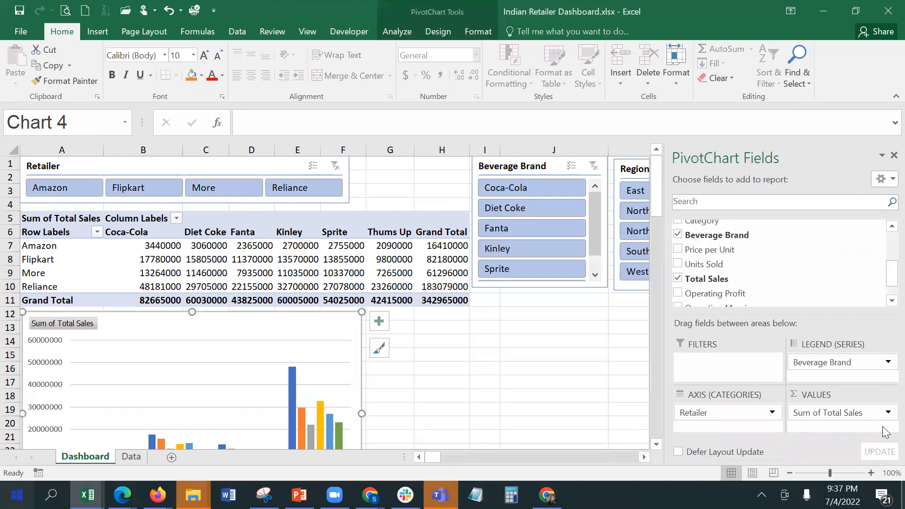
click(811, 473)
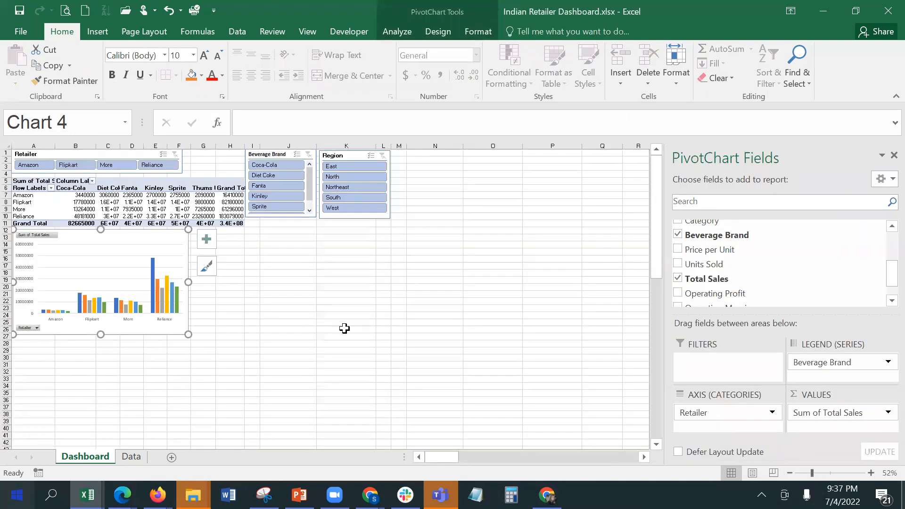
click(346, 329)
click(816, 472)
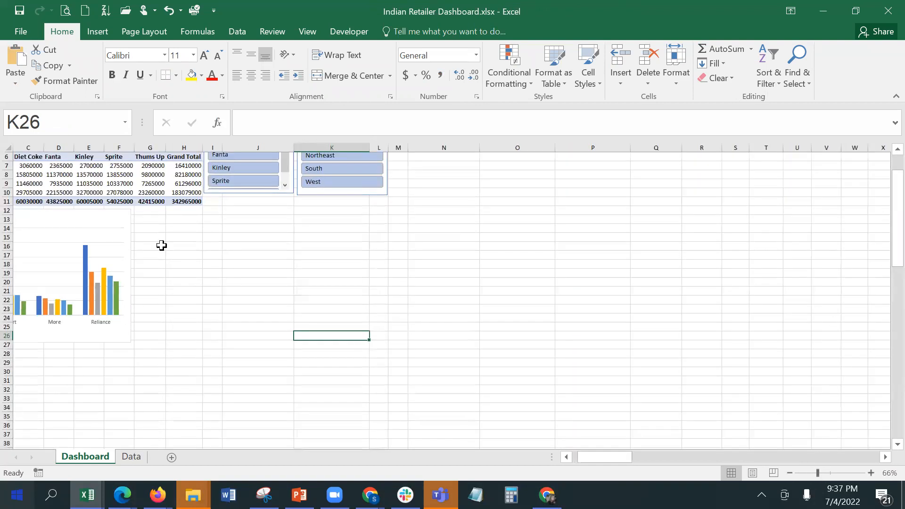
scroll(884, 160, up, 2)
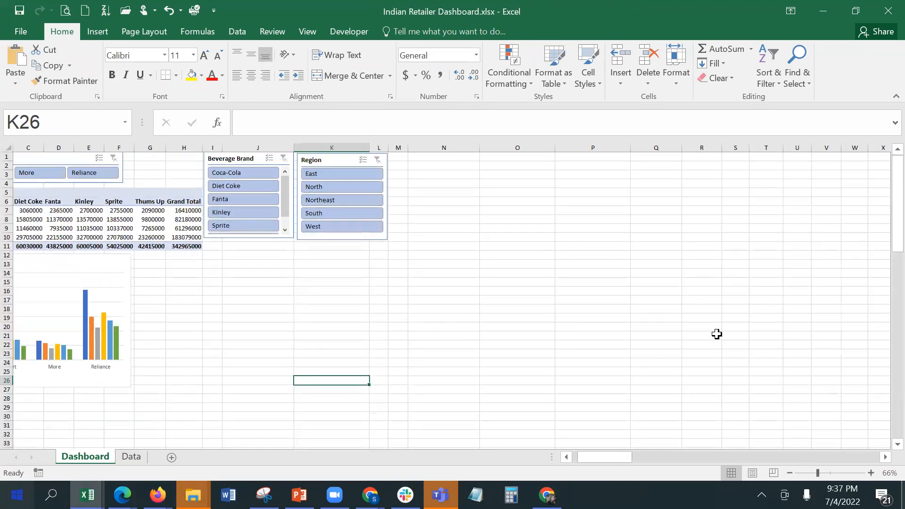
drag(592, 459, 527, 460)
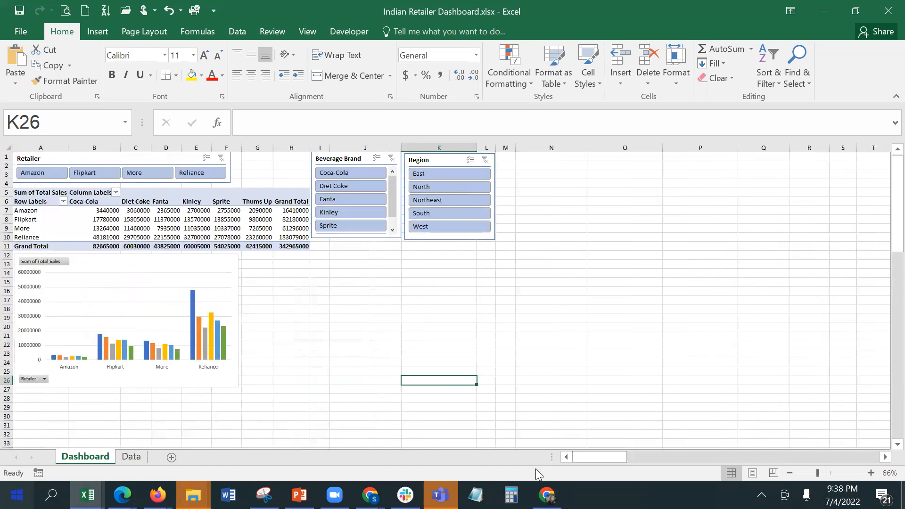
click(315, 344)
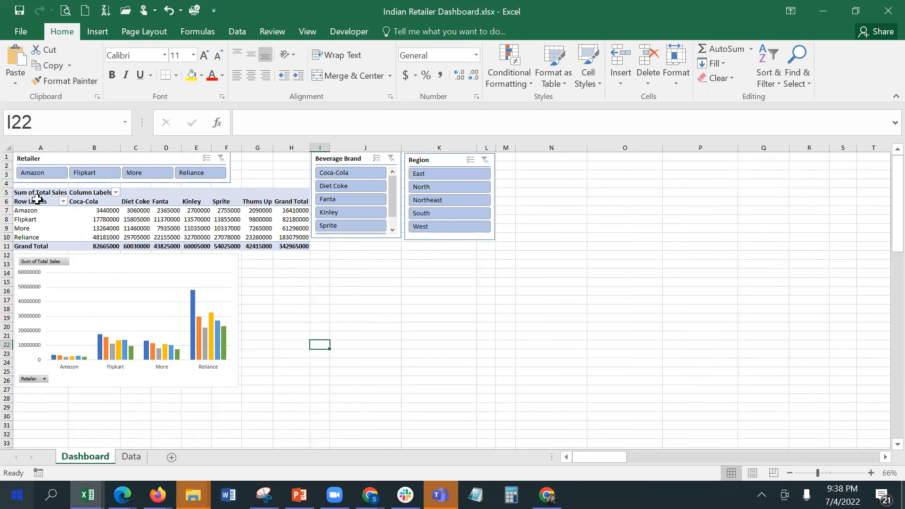
Insert a 3-D pie PivotChart from the retailer names and their grand totals, and place it beside the column chart
drag(36, 210, 39, 243)
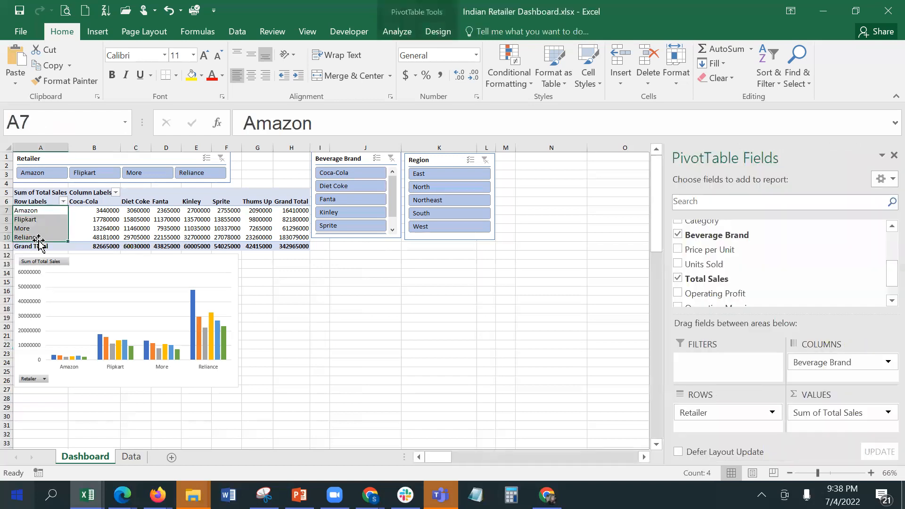
ctrl+click(300, 213)
drag(300, 213, 296, 237)
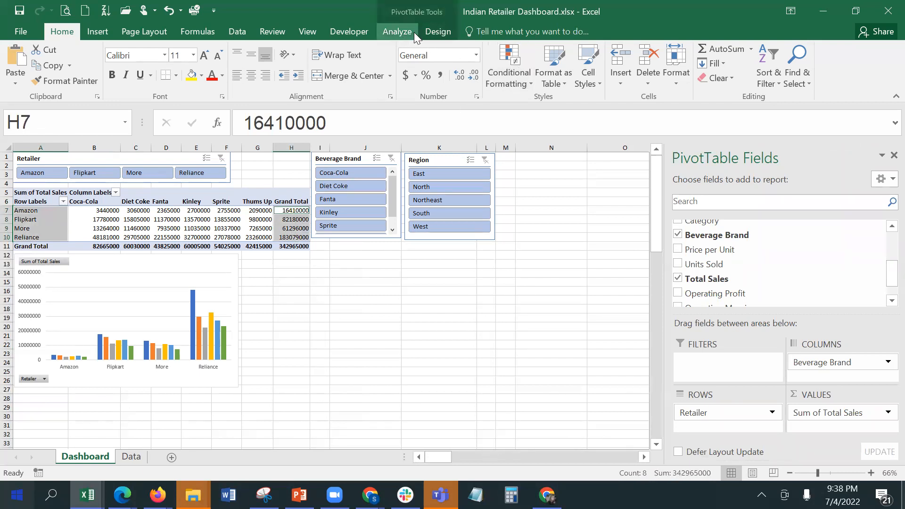
click(84, 32)
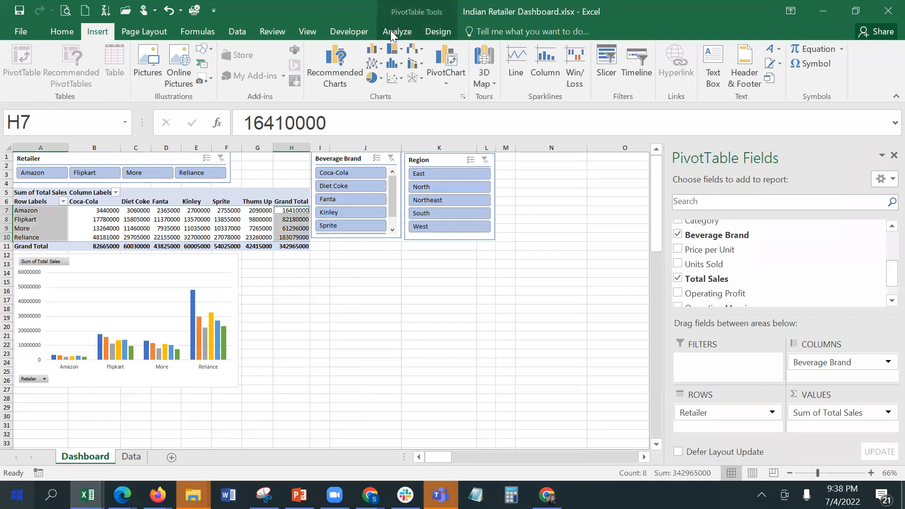
click(377, 78)
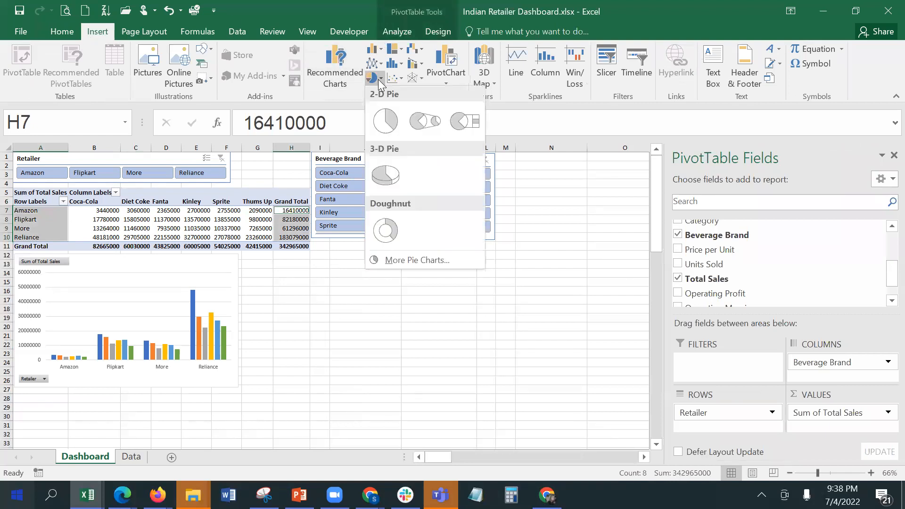
click(386, 175)
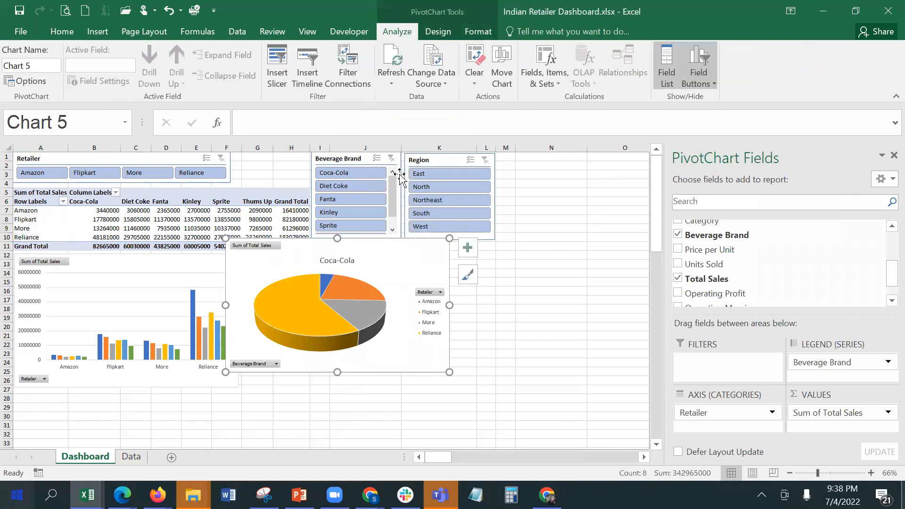
drag(372, 243, 389, 258)
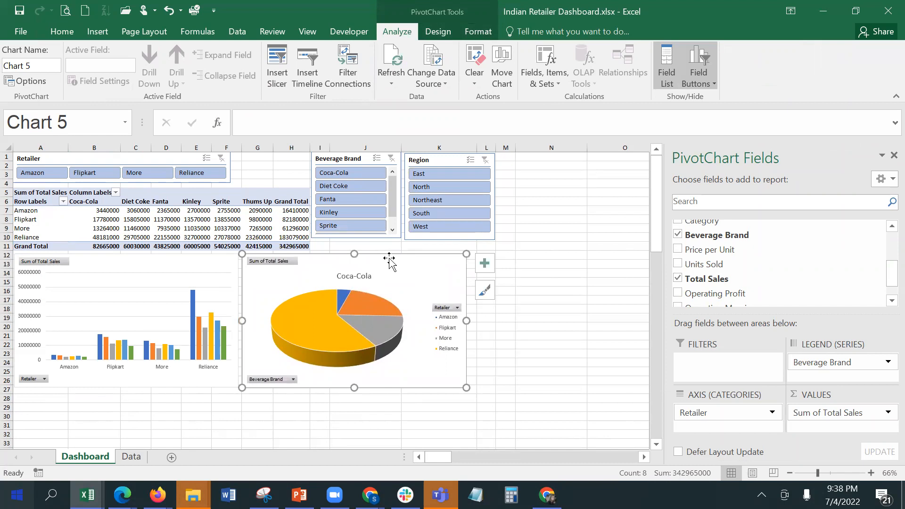
Remove the legend from the 3-D pie chart
click(449, 30)
click(24, 80)
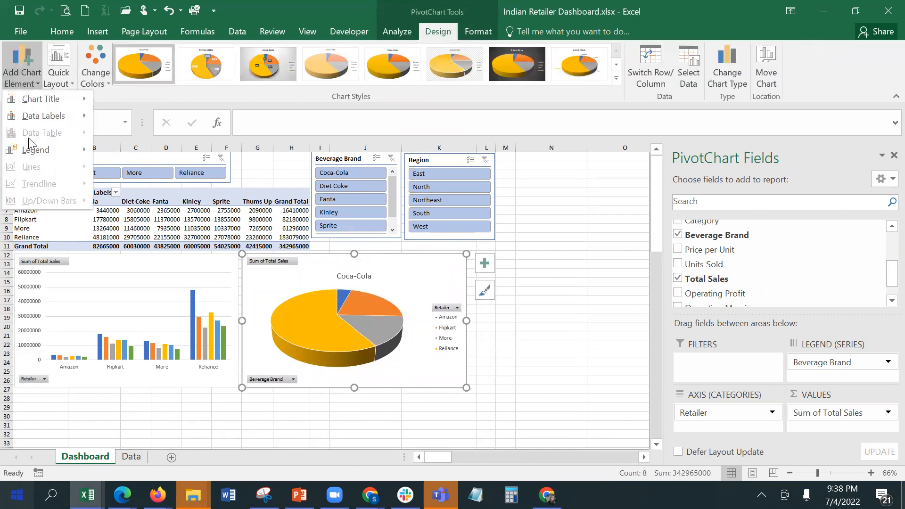
mouse_move(41, 148)
click(141, 155)
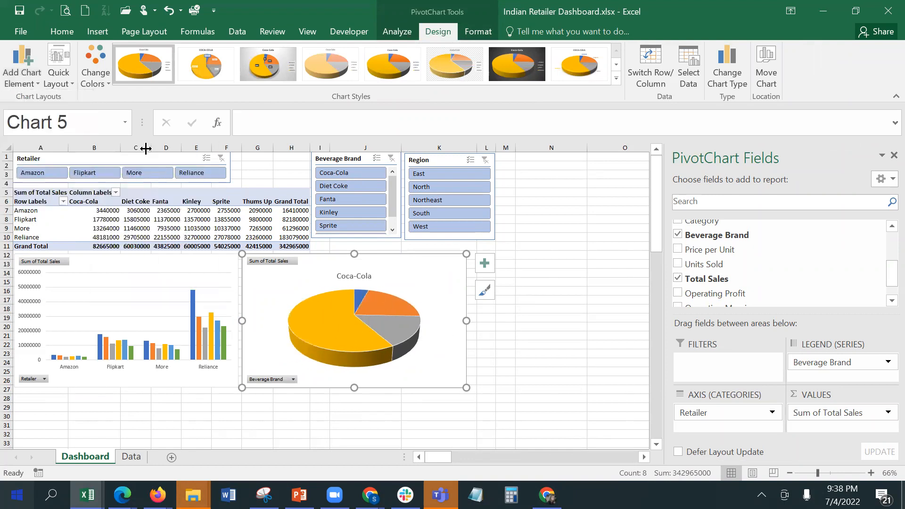
click(535, 326)
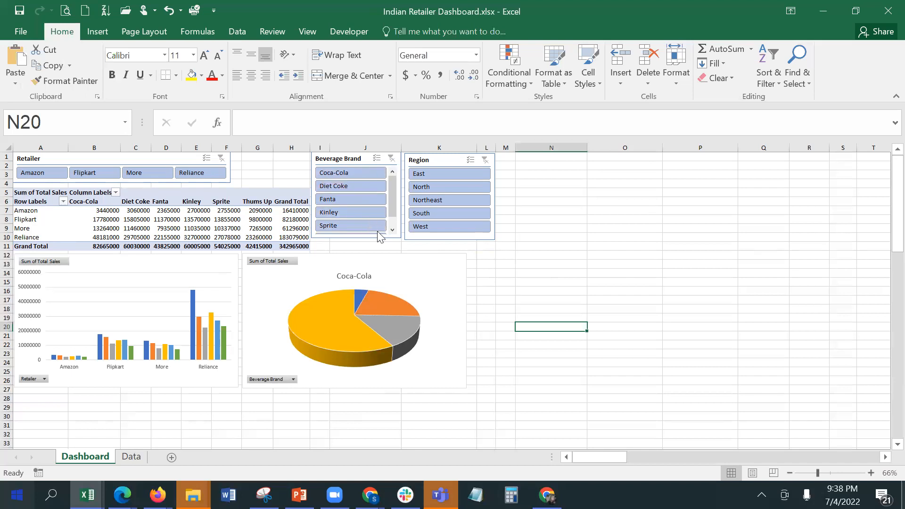
Check which pivot reports the Beverage Brand slicer is connected to, keeping the PivotTable1 connection
click(378, 258)
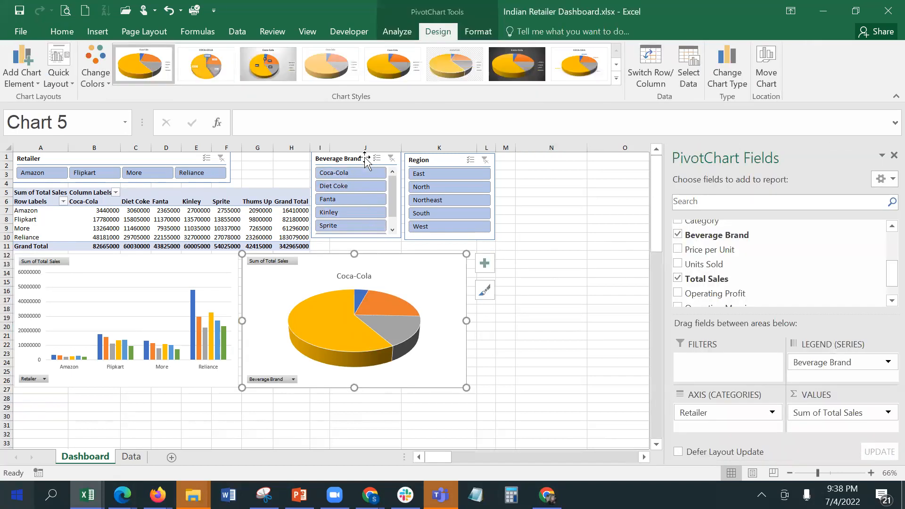
click(345, 160)
right_click(345, 164)
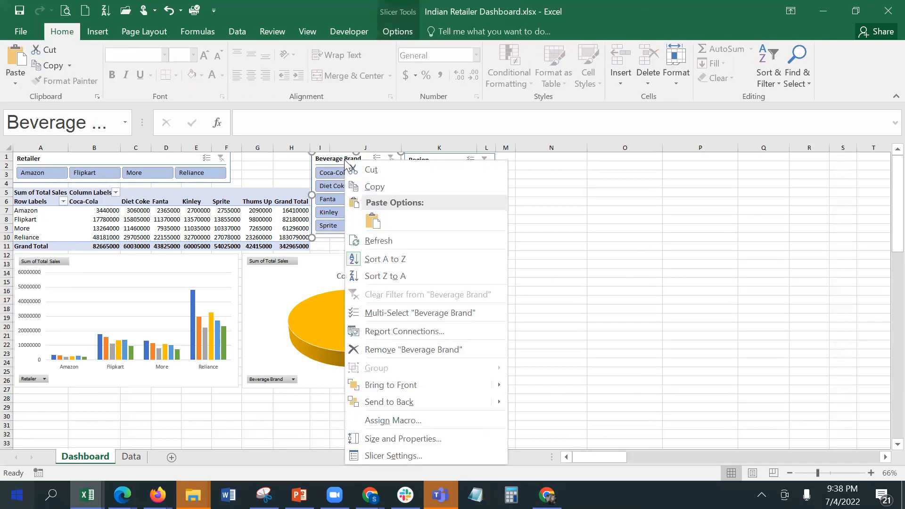
click(408, 339)
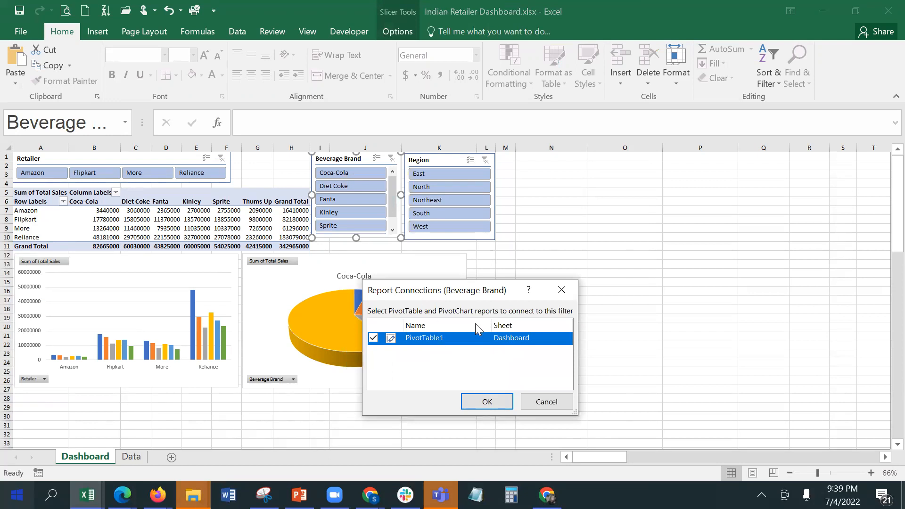
click(487, 402)
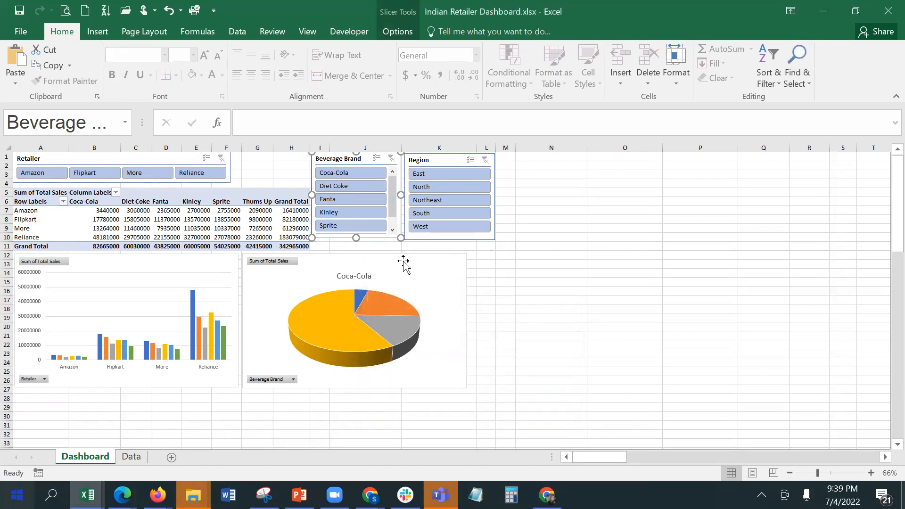
Review the 3-D pie's PivotChart options, including the data settings, and leave them without making changes
click(404, 262)
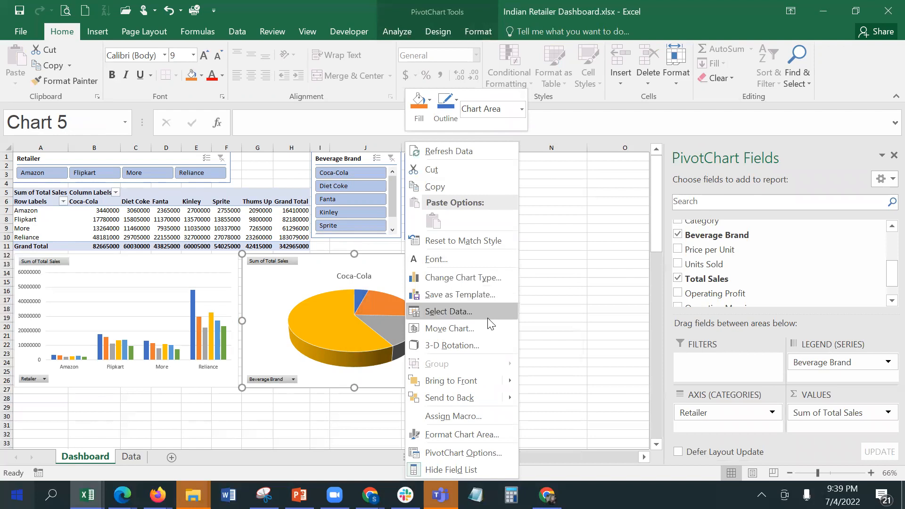
click(486, 451)
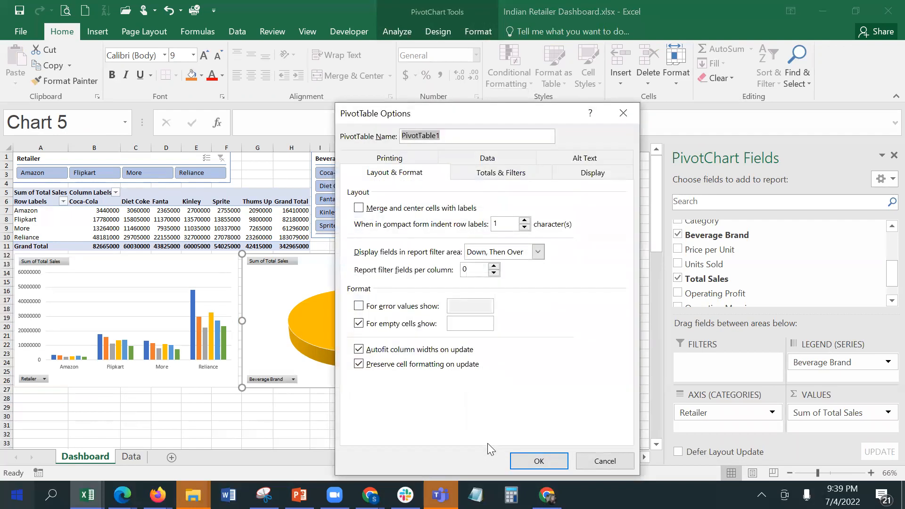
click(527, 157)
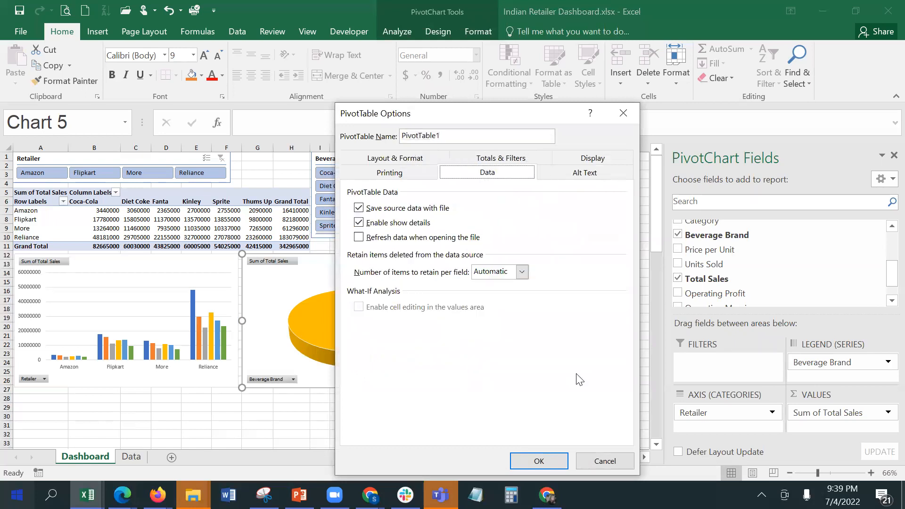
click(590, 465)
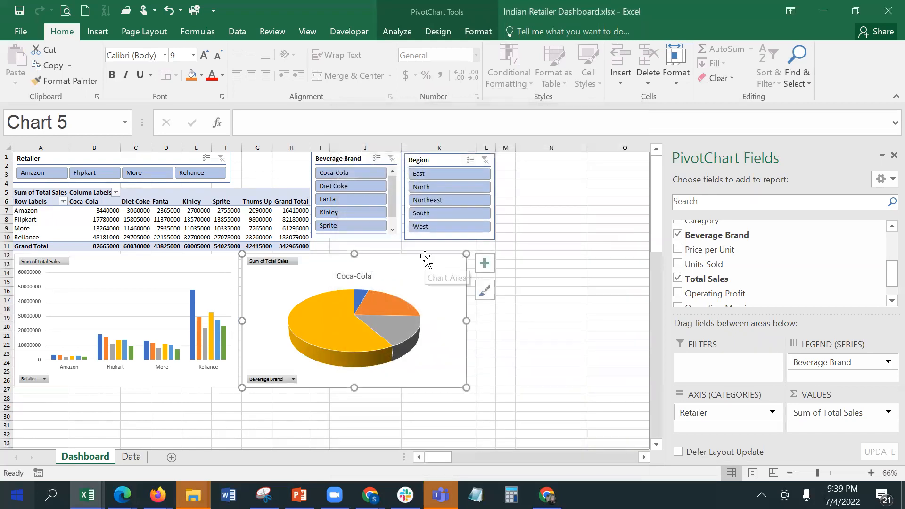
right_click(425, 259)
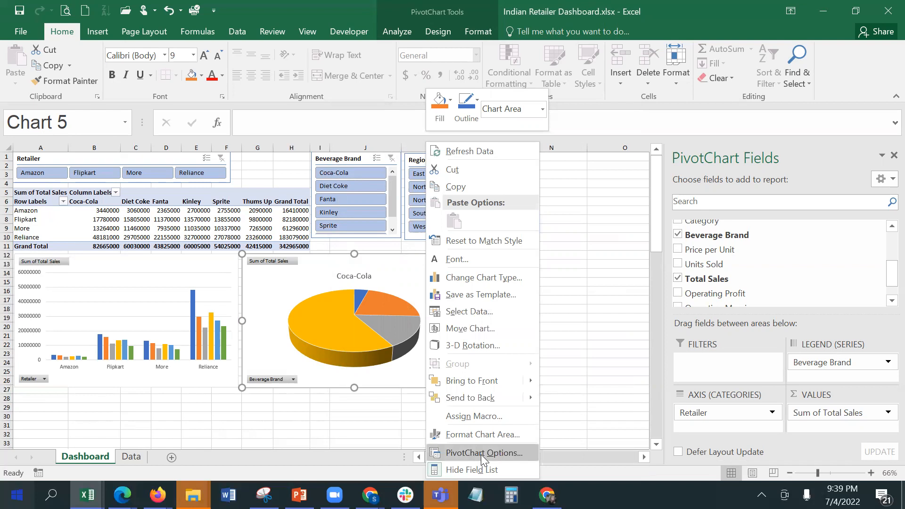
click(616, 353)
click(552, 290)
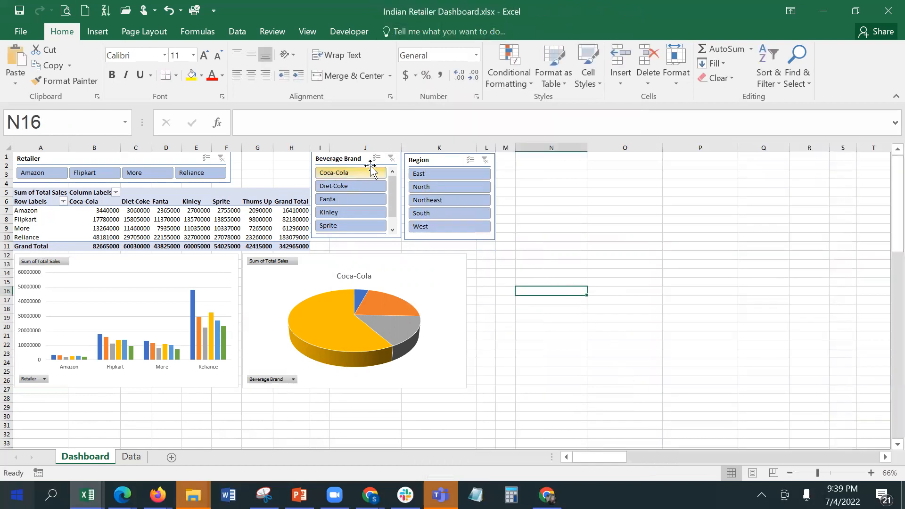
Test the Beverage Brand slicer with Coca-Cola, Diet Coke and Fanta in turn, and clear its filter
click(355, 175)
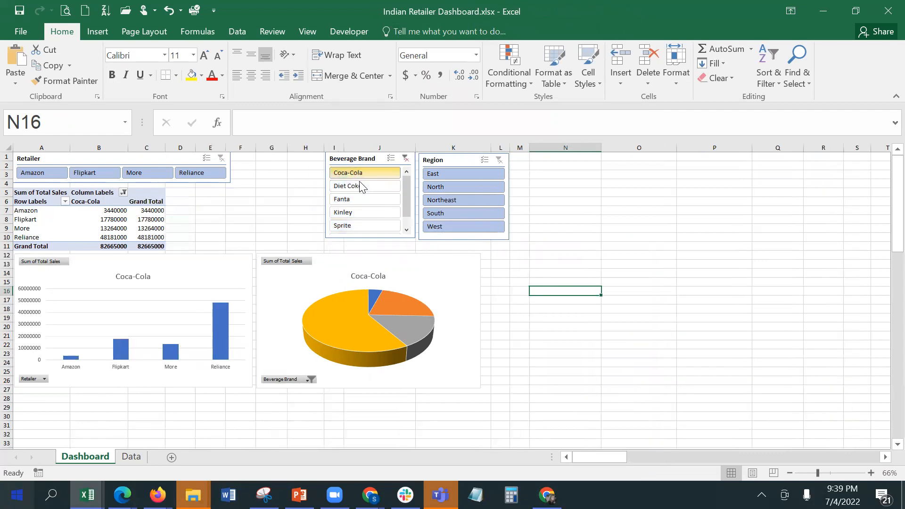
click(361, 183)
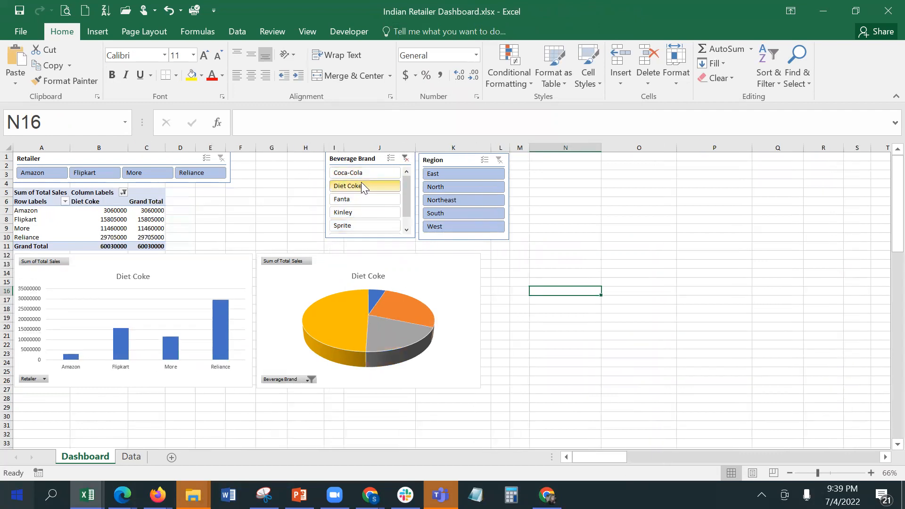
click(364, 198)
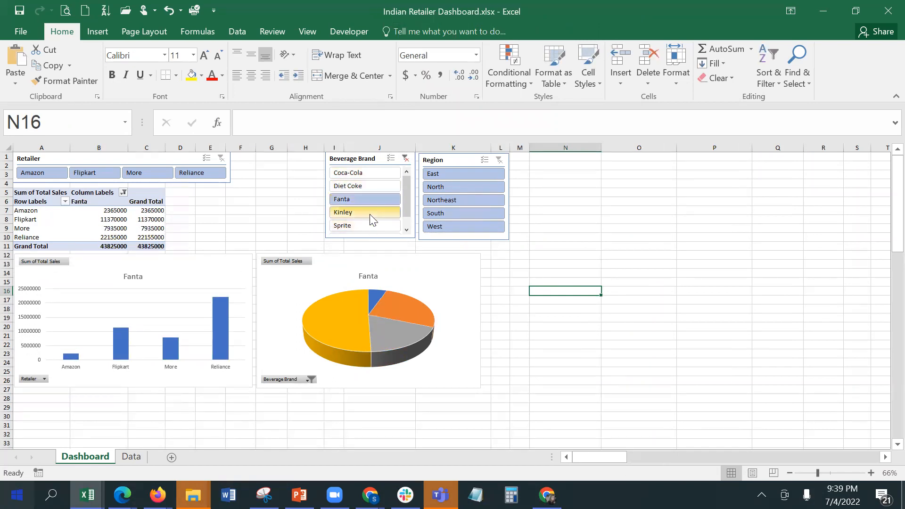
click(405, 158)
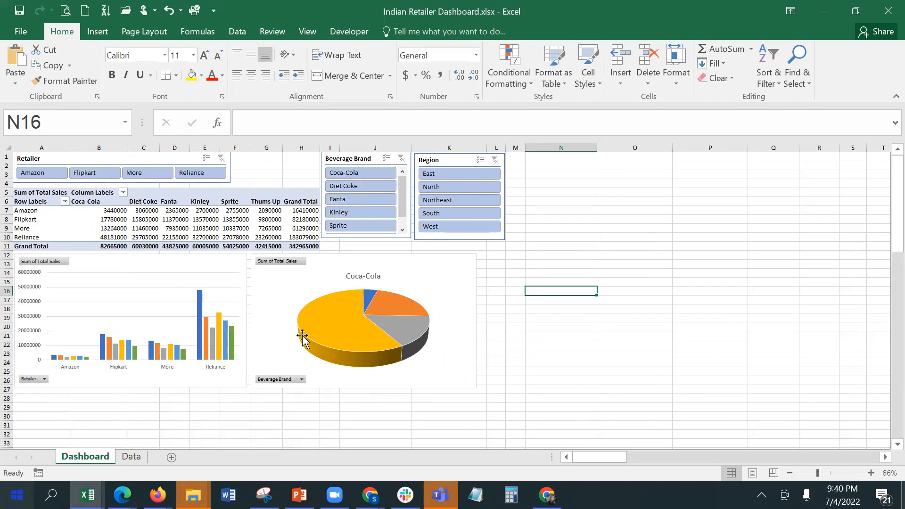
Apply the chart style with retailer name labels on the slices and a bold uppercase title to the 3-D pie chart
click(330, 258)
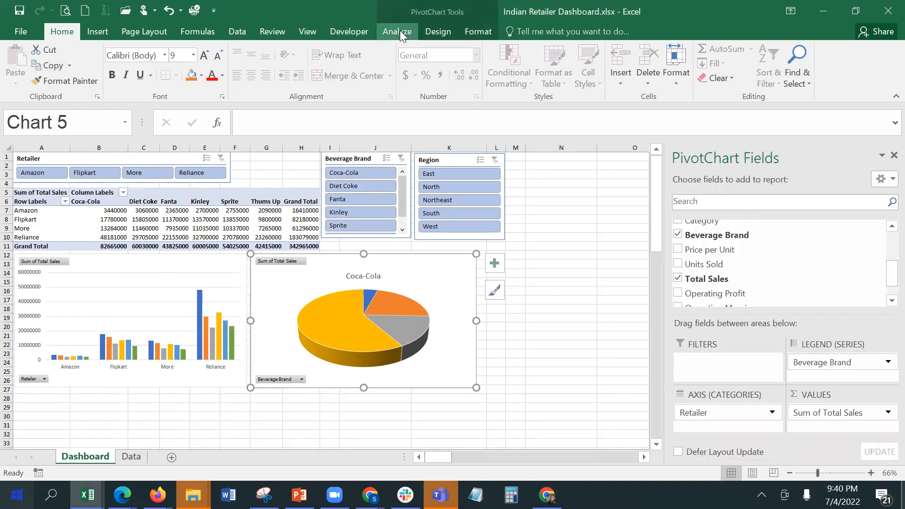
click(400, 30)
click(438, 32)
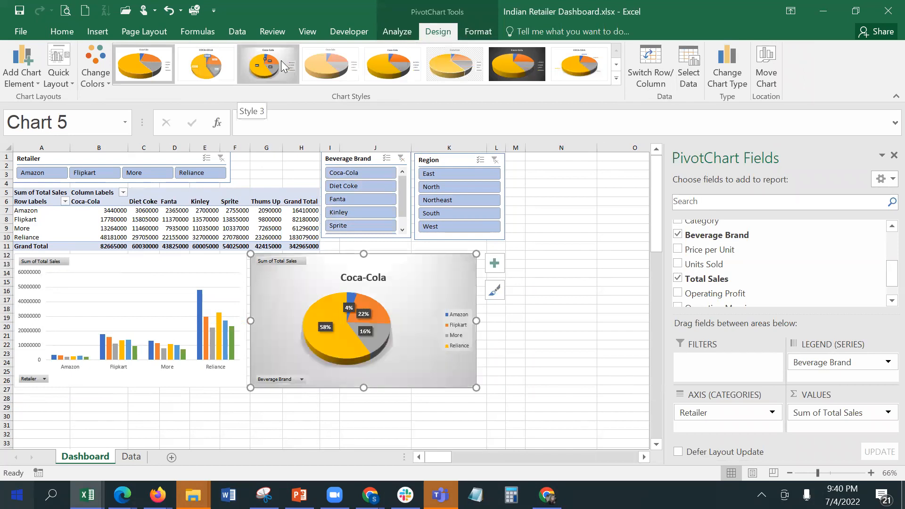
click(204, 71)
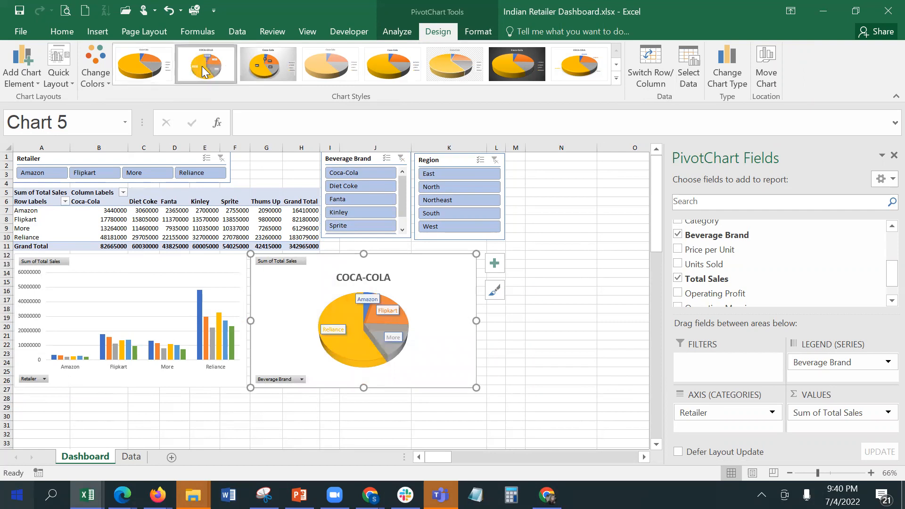
click(591, 317)
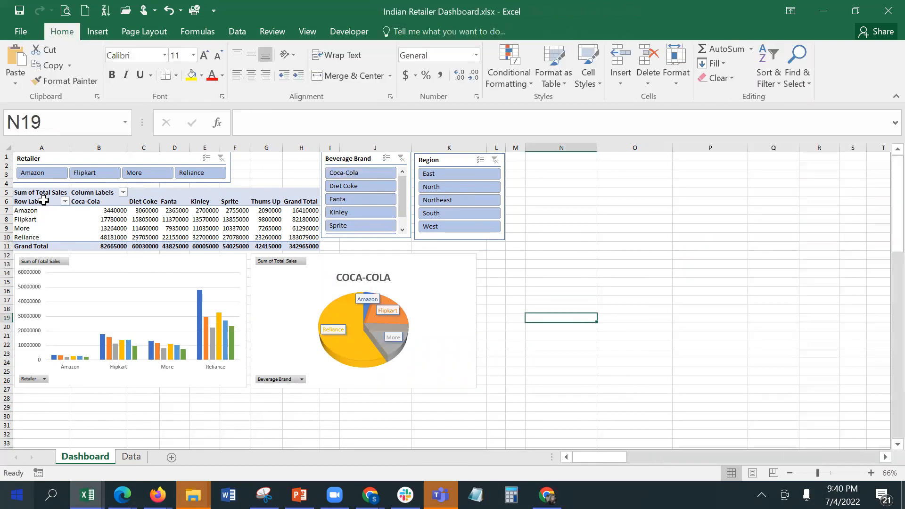
Test the slicers together with Flipkart, Fanta and More, and clear both the Retailer and Beverage Brand filters
click(91, 174)
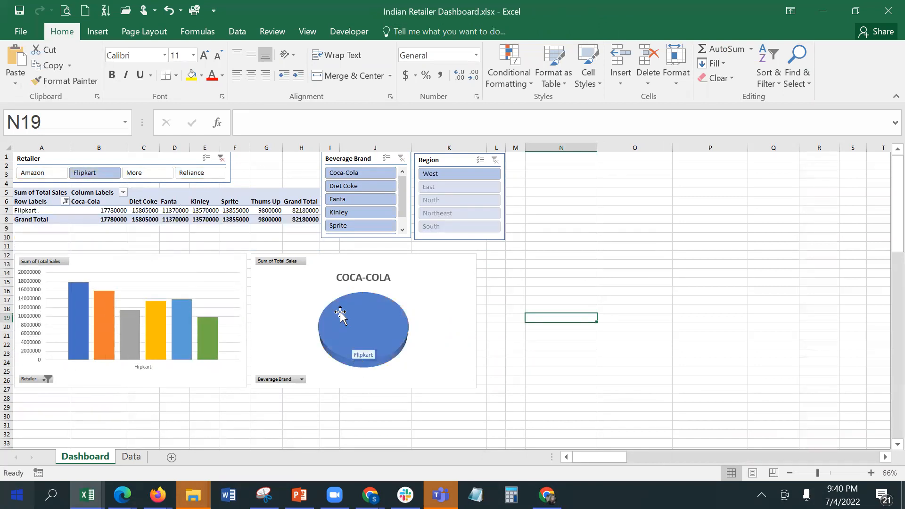
mouse_move(333, 349)
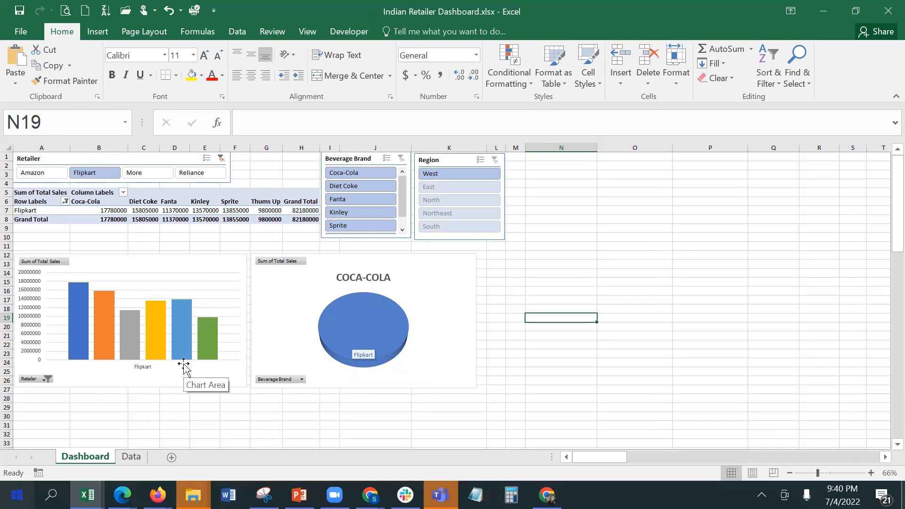
click(352, 197)
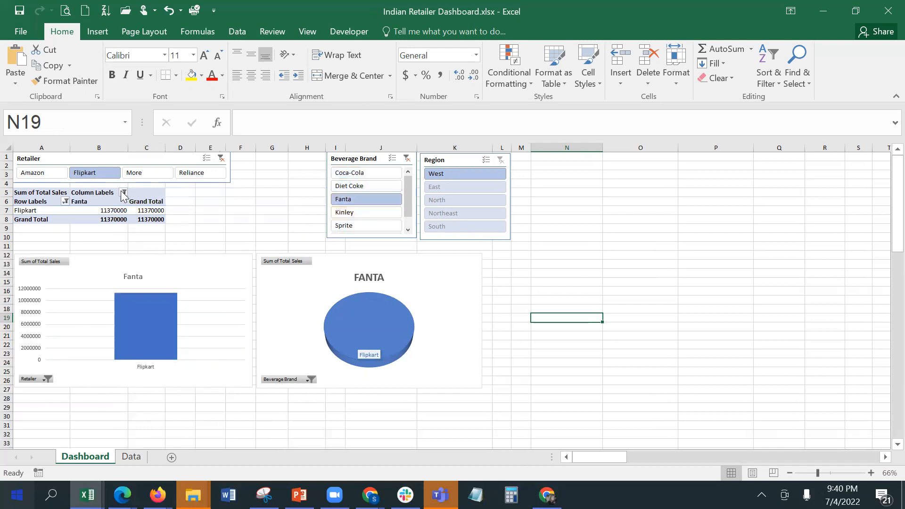
click(142, 174)
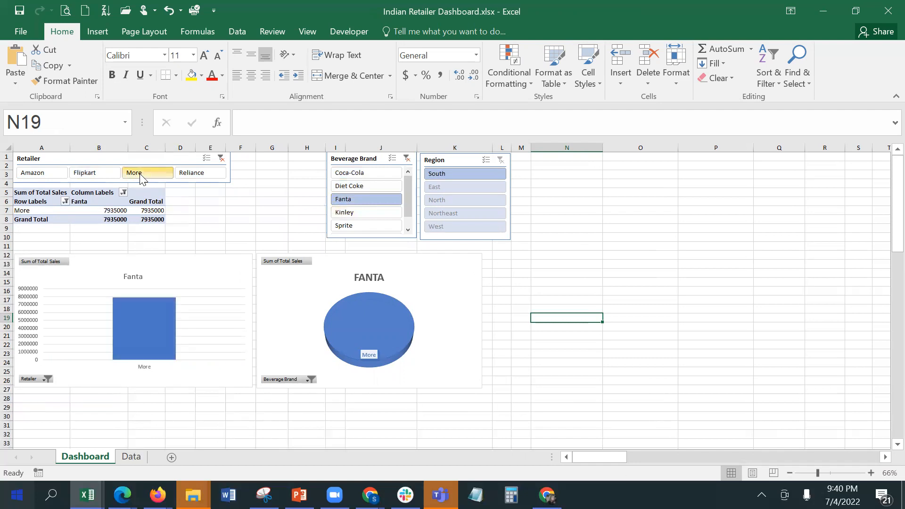
click(220, 161)
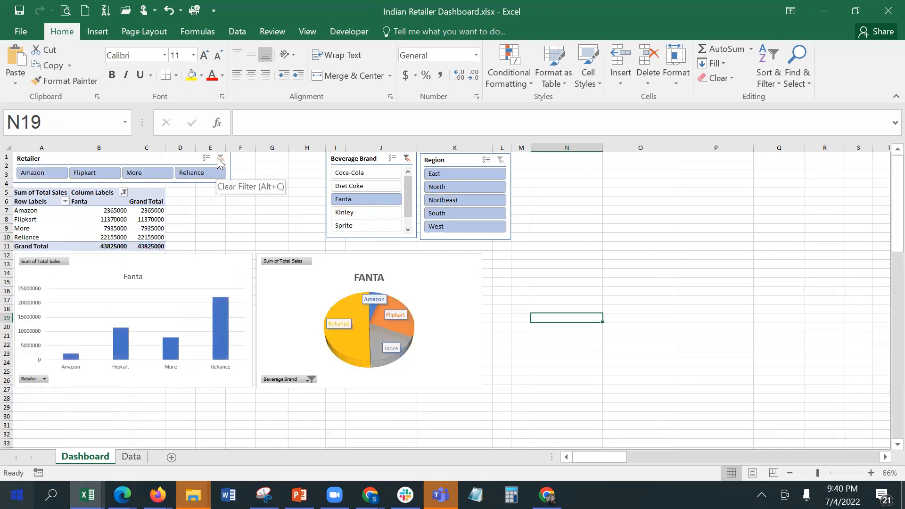
click(644, 273)
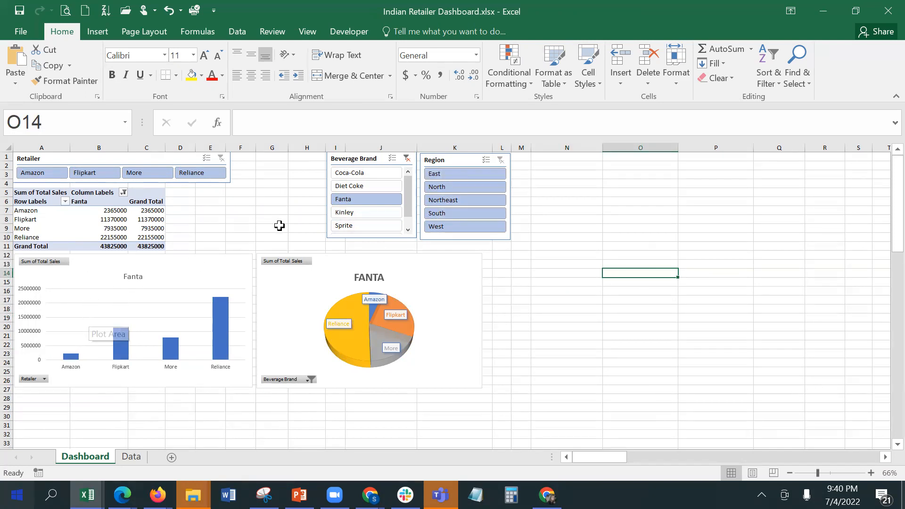
click(406, 159)
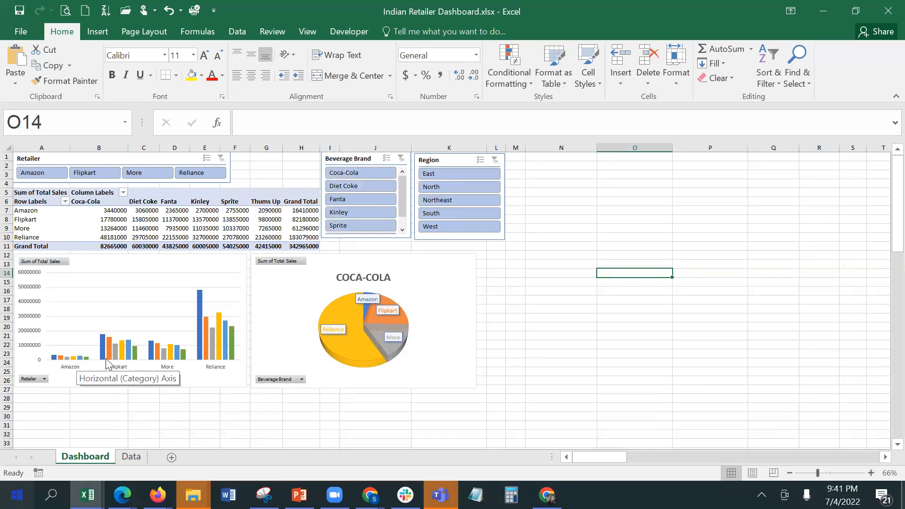
Switch the column chart's rows and columns so beverage brands form the axis categories and retailers the series
mouse_move(134, 359)
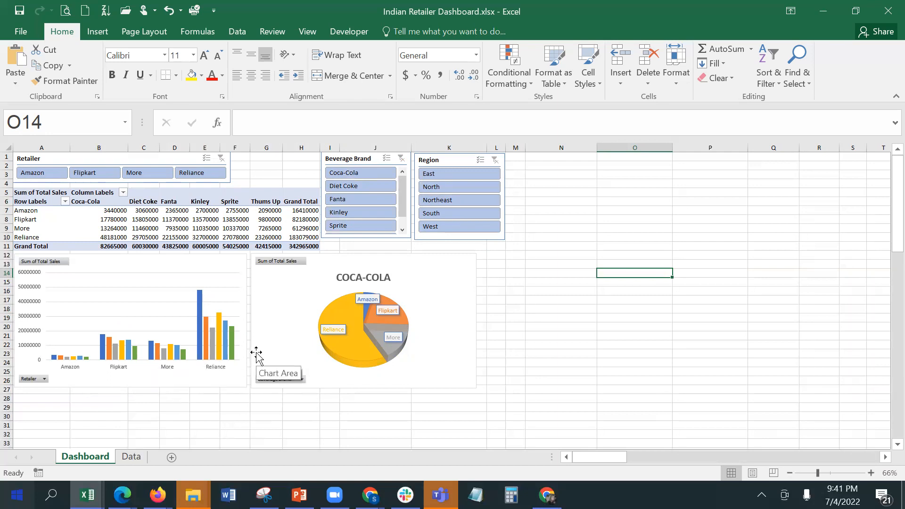
click(216, 255)
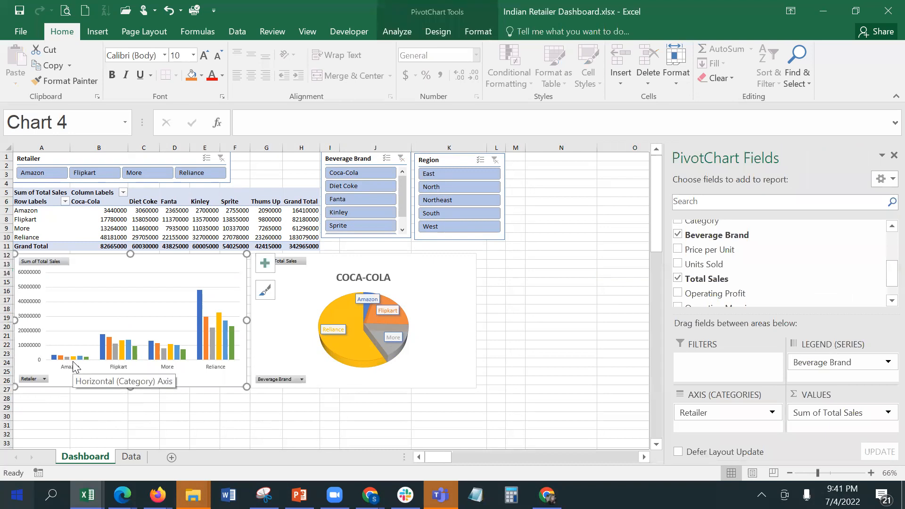
click(428, 33)
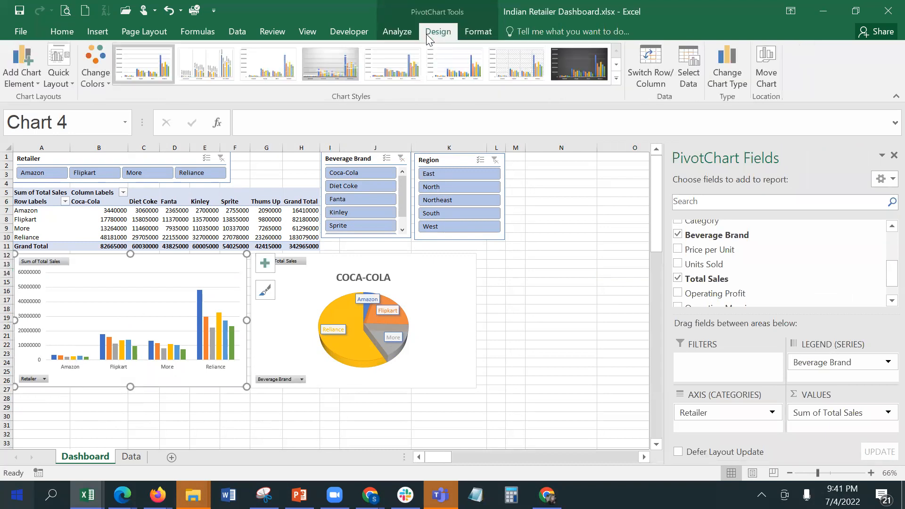
click(653, 66)
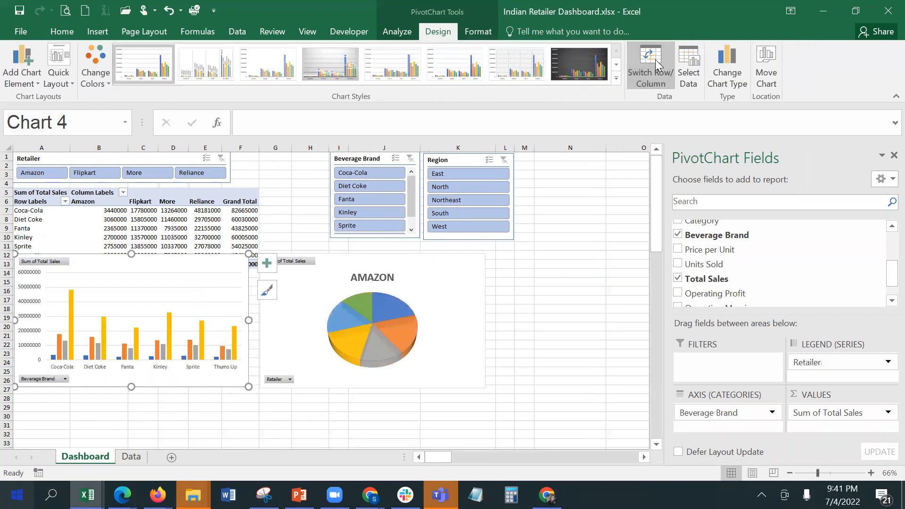